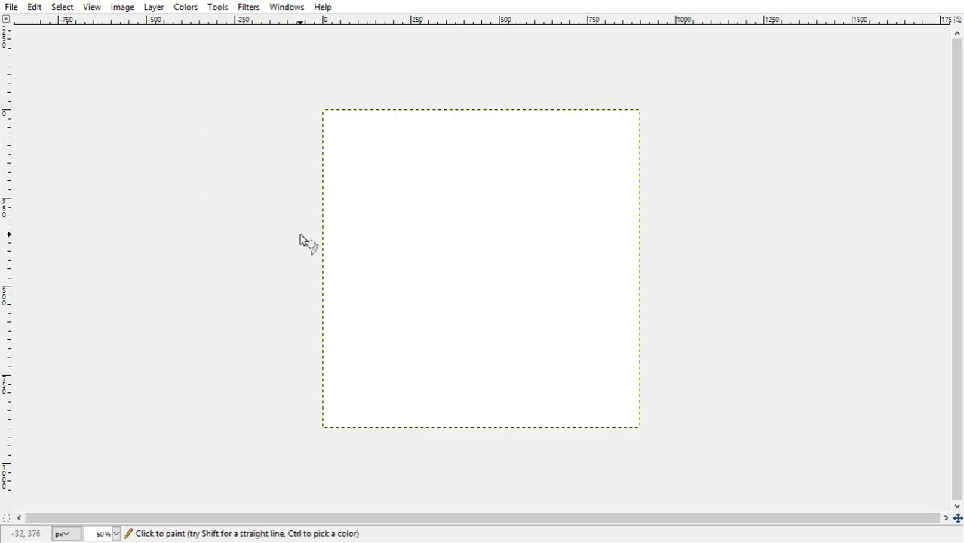
Step: Reduce the paintbrush size from 21 to 17 and paint a test stroke on the canvas
left_click(14, 9)
key("bracketright")
key("bracketleft")
key("bracketleft")
key("bracketleft")
key("bracketleft")
left_click_drag(382, 329, 393, 333)
Step: Replace the grey test stroke with a thick black freehand circle on the canvas's left side
key("ctrl+z")
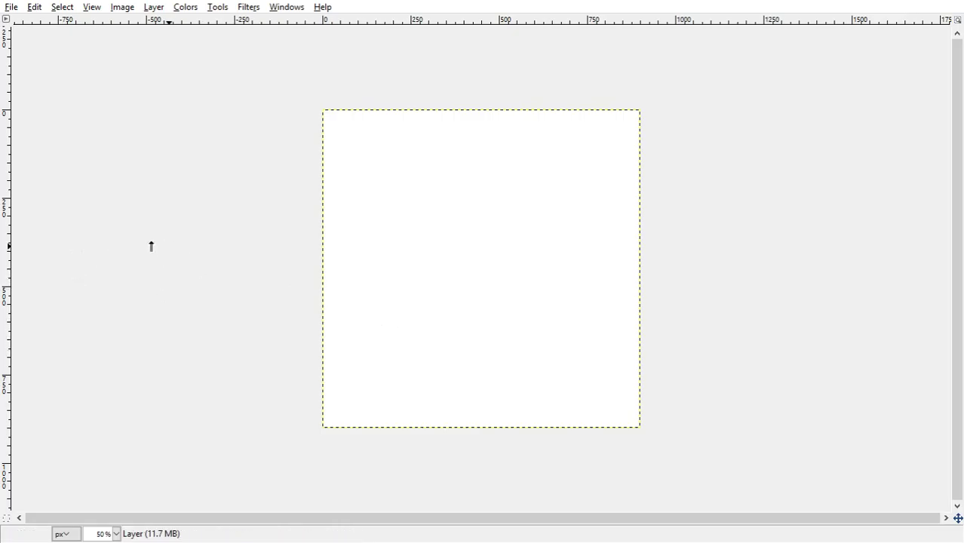
mouse_move(384, 330)
left_mouse_down()
mouse_move(393, 335)
mouse_move(367, 303)
mouse_move(364, 274)
mouse_move(377, 249)
mouse_move(403, 240)
left_mouse_up()
mouse_move(396, 337)
left_mouse_down()
mouse_move(424, 337)
mouse_move(443, 318)
mouse_move(418, 338)
mouse_move(449, 325)
mouse_move(454, 280)
left_mouse_up()
key("ctrl+z")
key("ctrl+z")
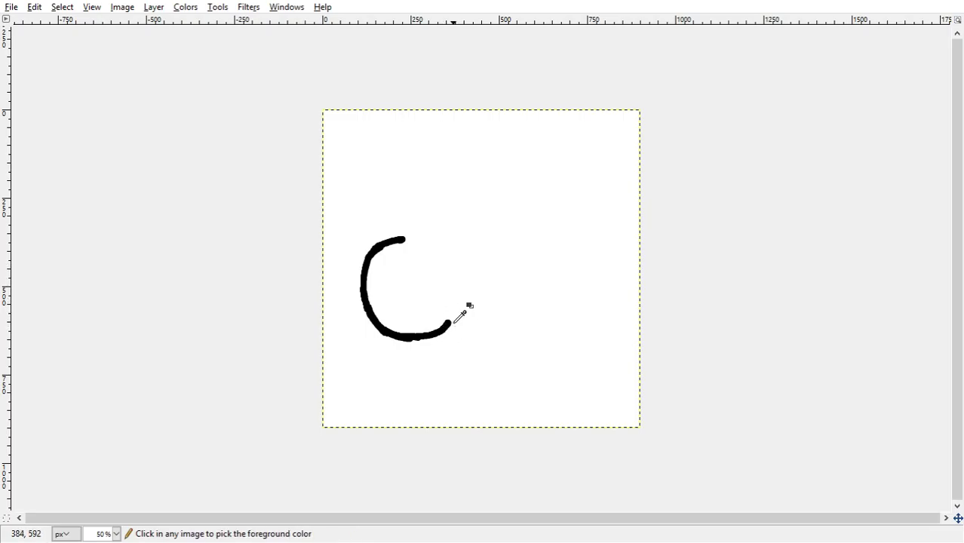
left_click_drag(445, 334, 456, 265)
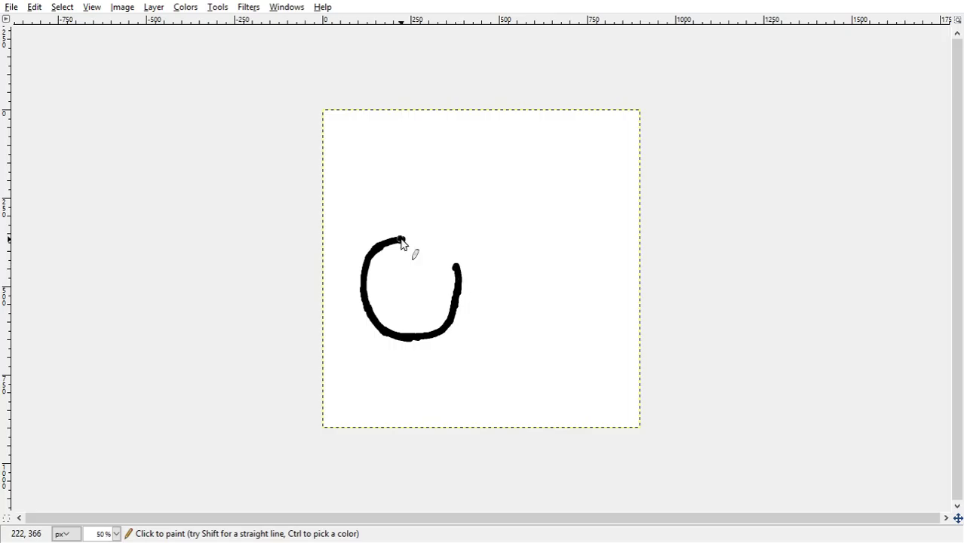
mouse_move(401, 239)
left_mouse_down()
mouse_move(430, 243)
mouse_move(458, 269)
mouse_move(445, 254)
mouse_move(450, 265)
left_mouse_up()
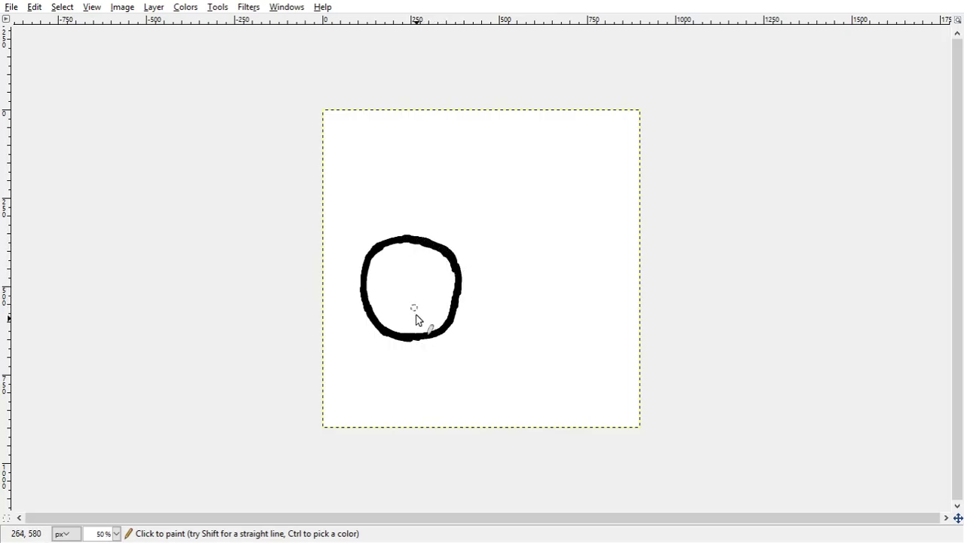
mouse_move(451, 333)
left_mouse_down()
mouse_move(457, 267)
mouse_move(409, 244)
left_mouse_up()
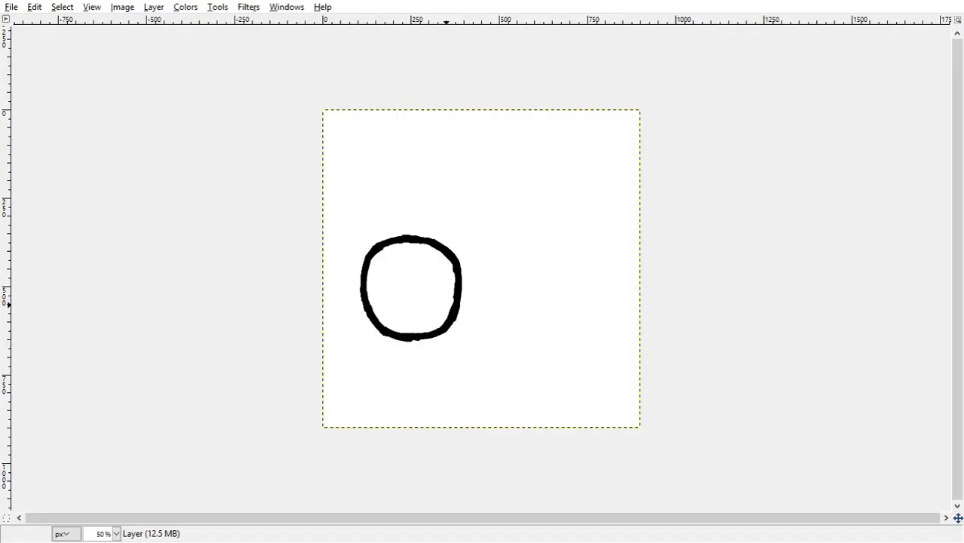
key("shift+e")
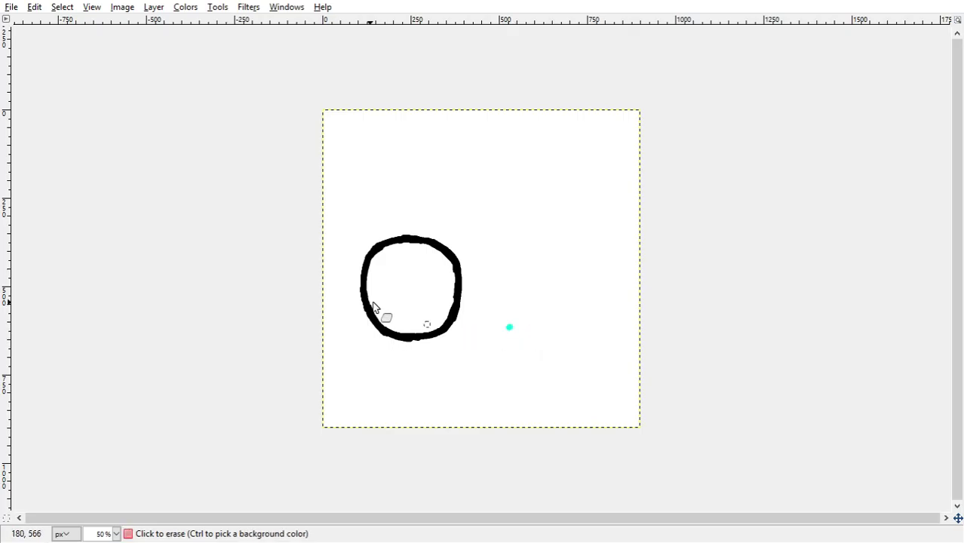
left_click(509, 325)
left_click(499, 265)
left_click(499, 265)
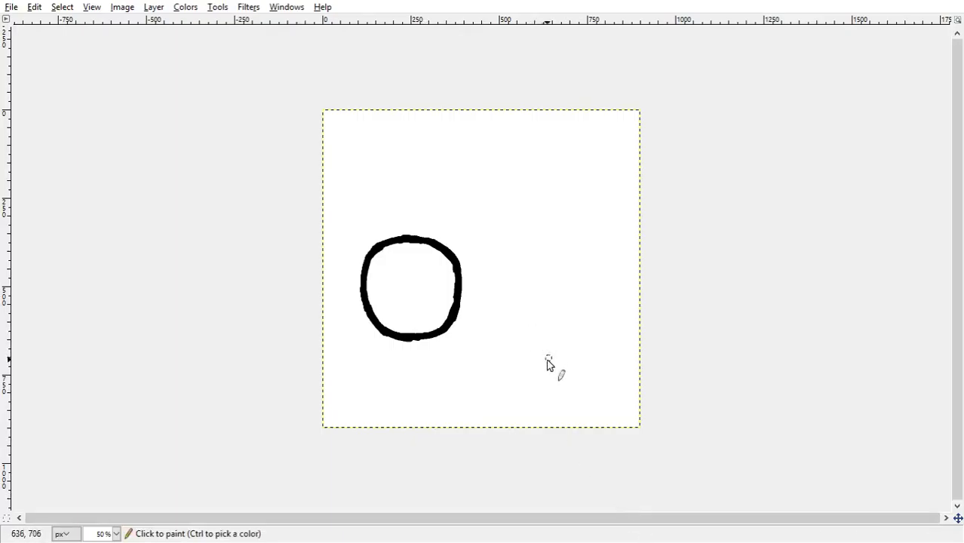
Step: Erase the stray lower-right squiggle and paint over the circle's bottom edge to thicken it
mouse_move(562, 381)
left_mouse_down()
mouse_move(577, 354)
mouse_move(598, 362)
mouse_move(608, 344)
mouse_move(578, 355)
mouse_move(604, 381)
left_mouse_up()
key("shift+e")
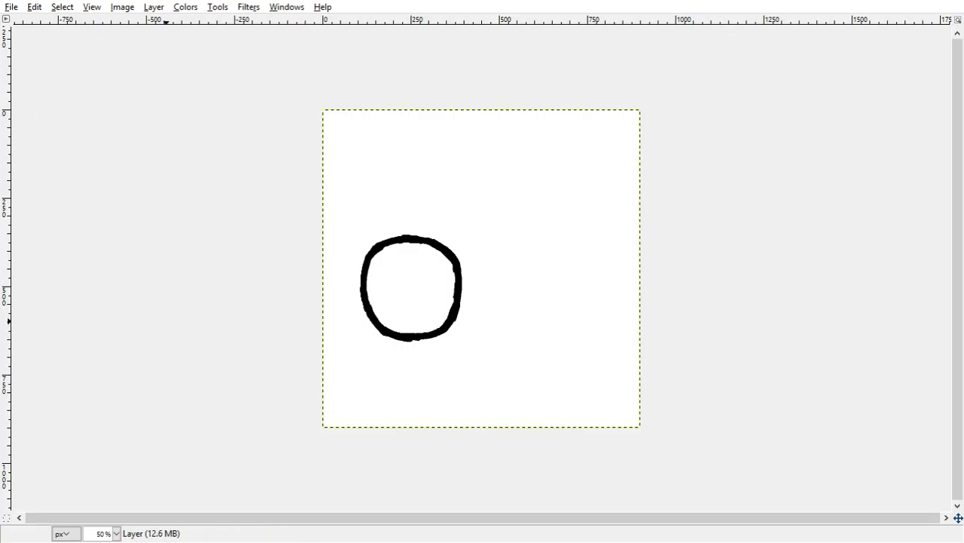
key("n")
key("shift+e")
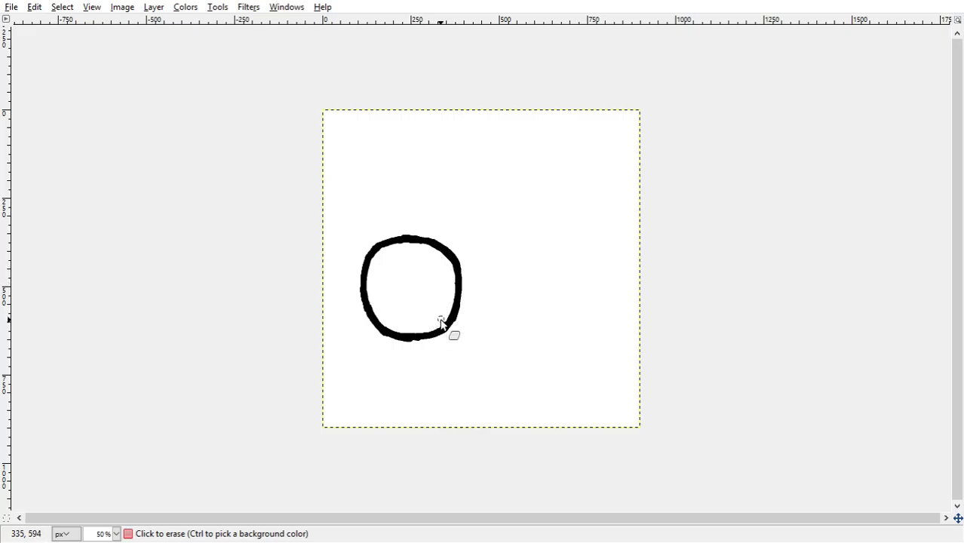
key("e")
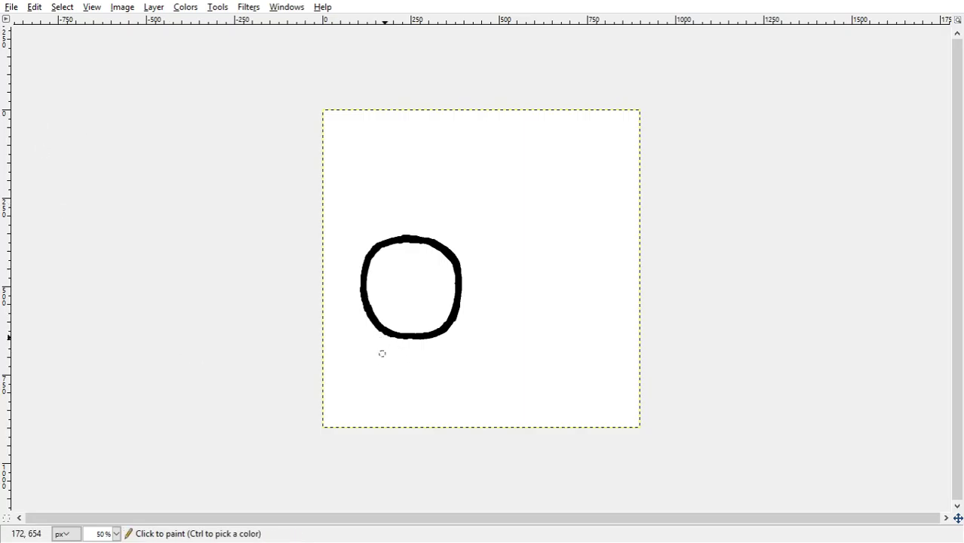
left_click_drag(402, 341, 429, 341)
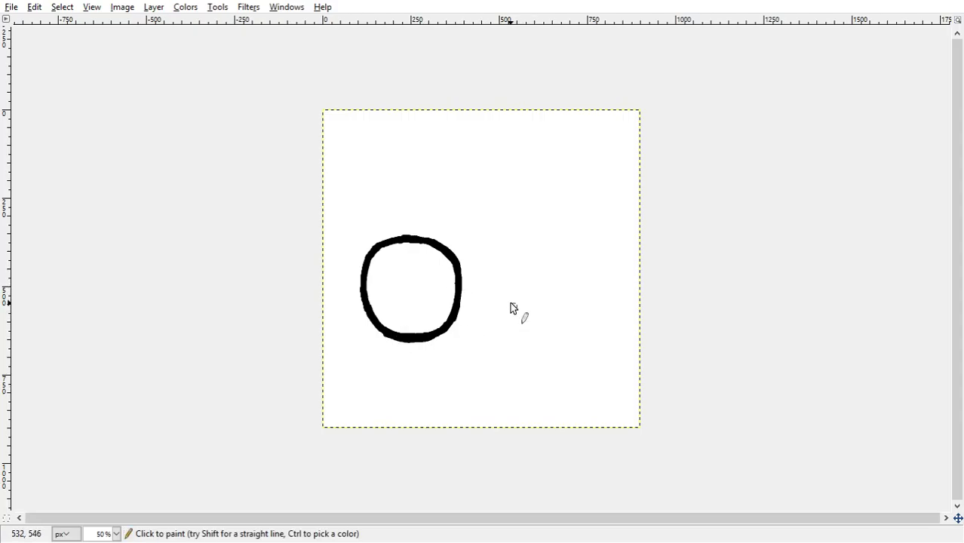
Step: Draw a wide, flattened black oval right of the circle and erase the blob on its bottom edge
left_click_drag(508, 329, 495, 294)
key("ctrl+z")
mouse_move(509, 332)
left_mouse_down()
mouse_move(496, 319)
mouse_move(542, 286)
mouse_move(600, 289)
mouse_move(609, 319)
mouse_move(597, 330)
mouse_move(555, 341)
mouse_move(505, 334)
mouse_move(556, 344)
left_mouse_up()
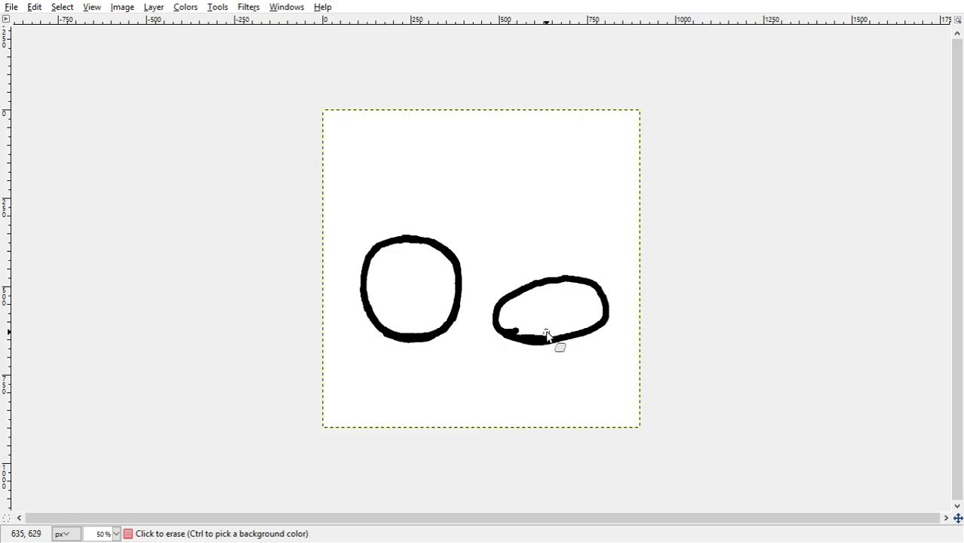
left_click_drag(540, 338, 512, 335)
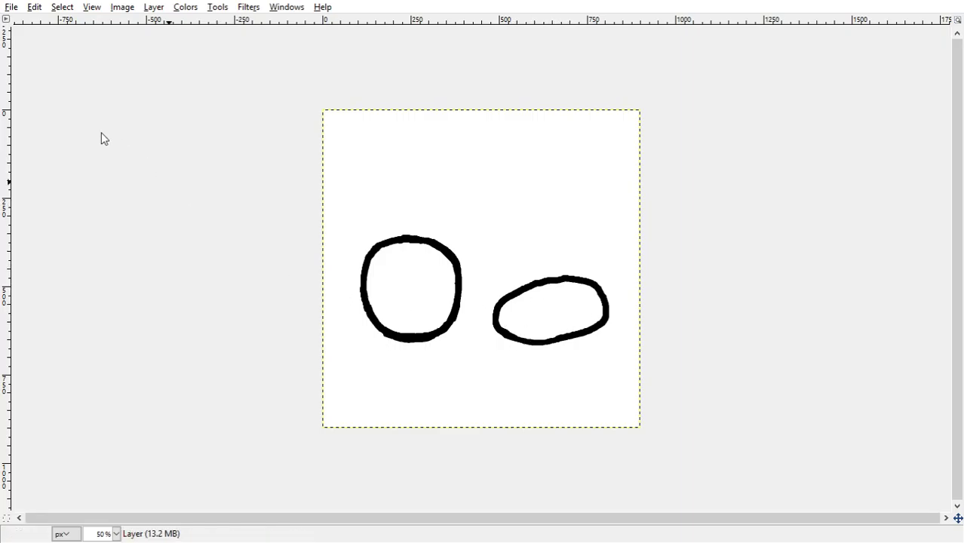
key("n")
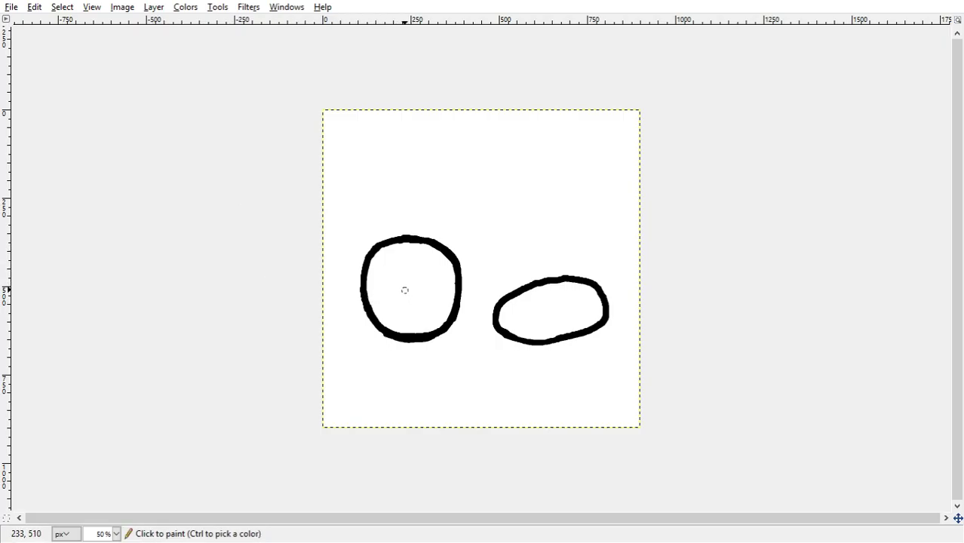
Step: Shrink the brush to 12 and undo the first attempts at eyes inside the left circle
left_click_drag(405, 288, 404, 279)
key("ctrl+z")
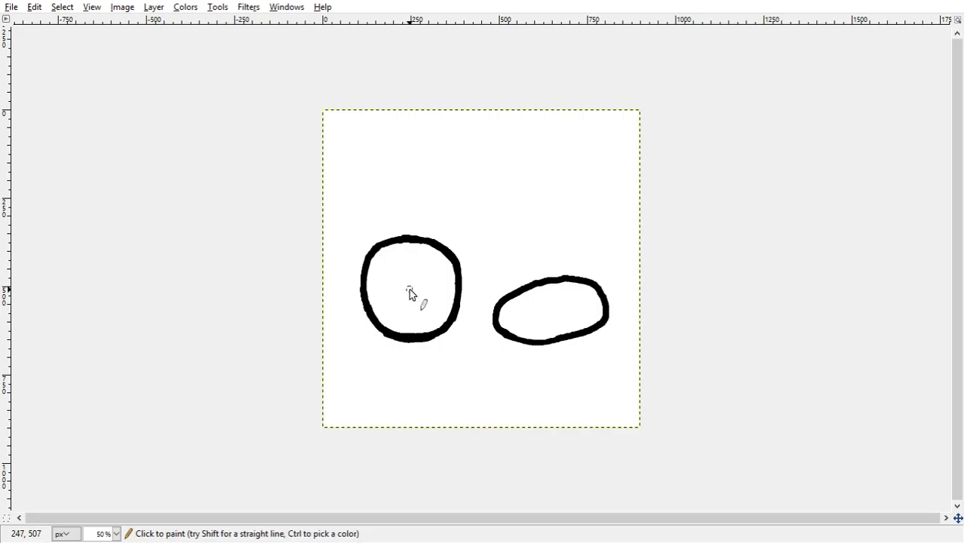
key("bracketleft")
key("bracketleft")
key("bracketleft")
key("bracketleft")
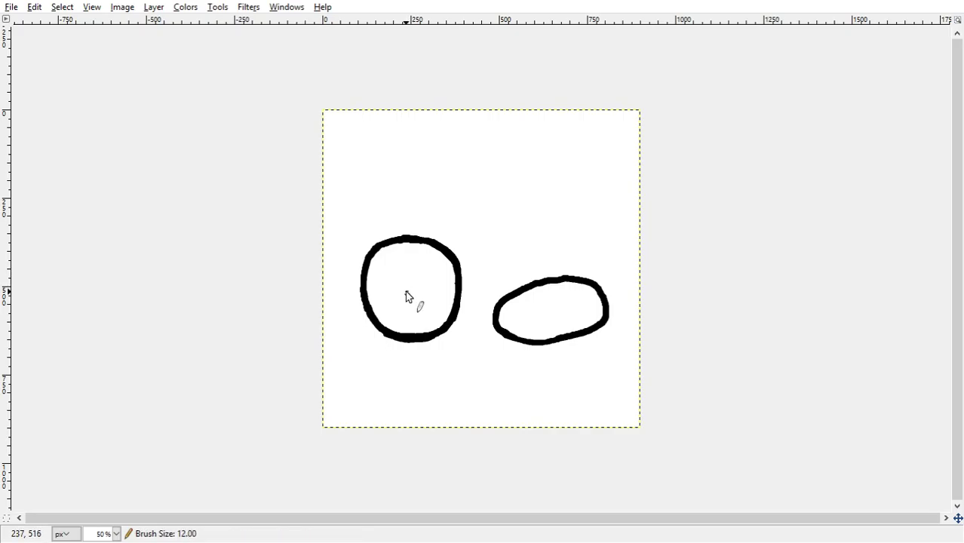
mouse_move(404, 294)
left_mouse_down()
mouse_move(417, 294)
mouse_move(414, 282)
mouse_move(423, 293)
mouse_move(451, 284)
left_mouse_up()
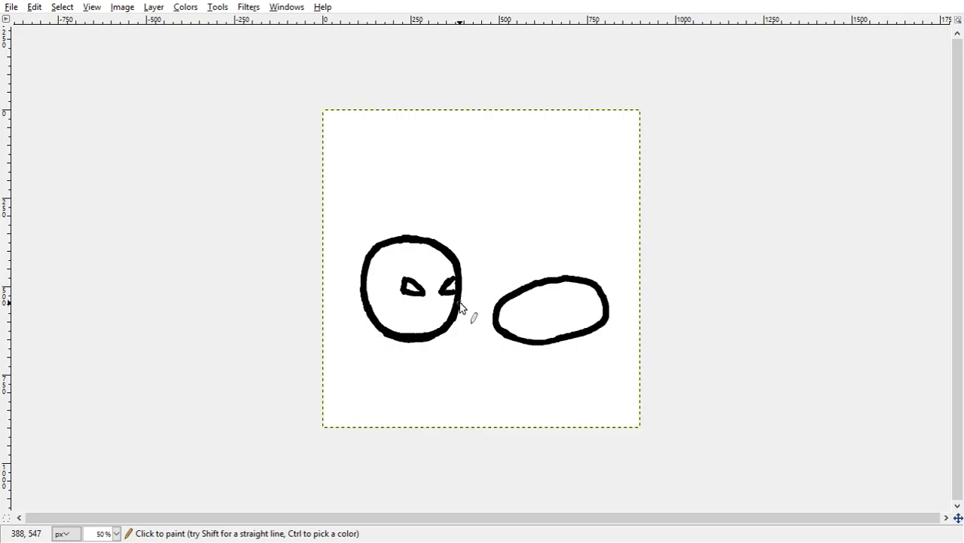
key("ctrl")
key("ctrl+z")
key("ctrl+z")
key("ctrl+z")
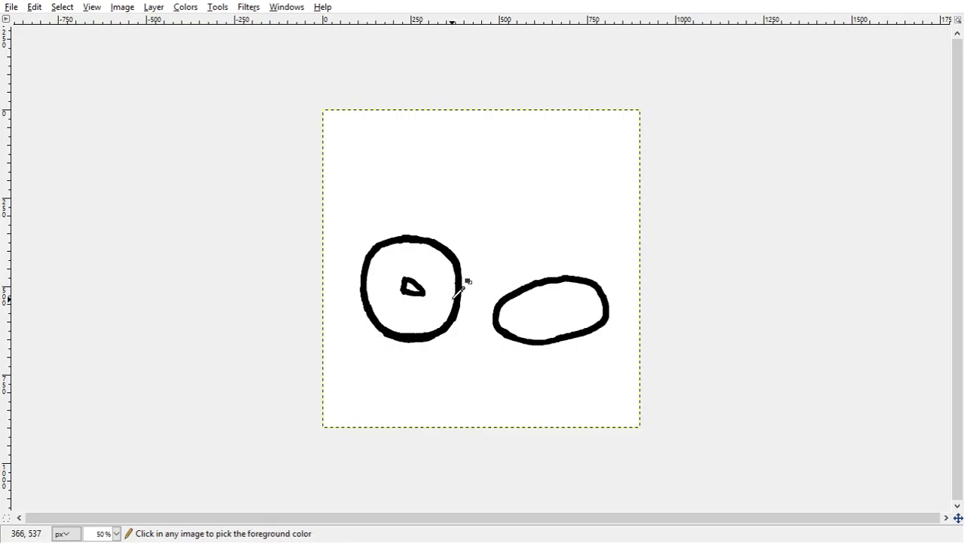
key("ctrl+z")
key("ctrl+z")
key("ctrl+z")
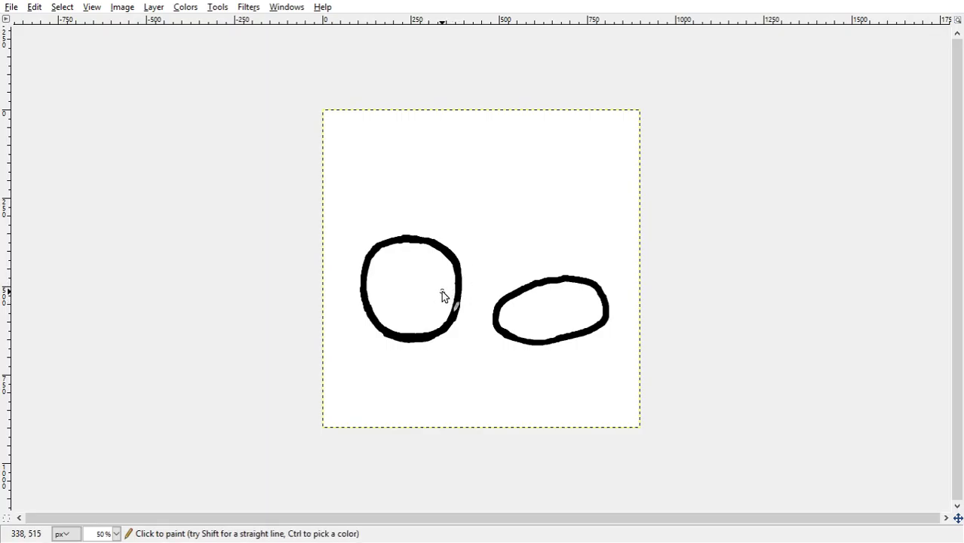
Step: Draw a hooked eye at the circle's right edge and a small triangular eye inside it
left_click(444, 291)
left_click_drag(444, 291, 456, 295)
mouse_move(417, 293)
left_mouse_down()
mouse_move(426, 294)
mouse_move(408, 281)
left_mouse_up()
left_click_drag(419, 295, 408, 284)
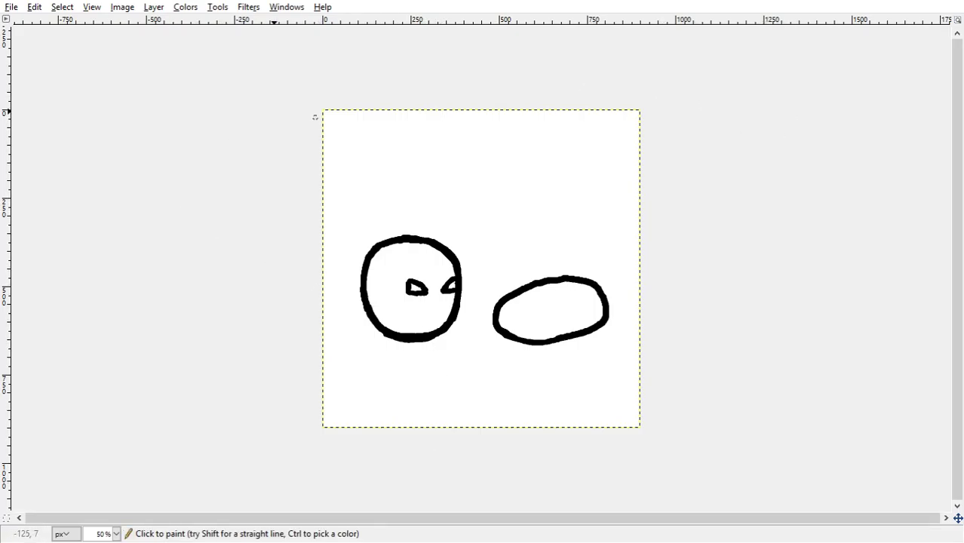
Step: Undo the stray cyan marks above the left circle, leaving only the black outlines
key("u")
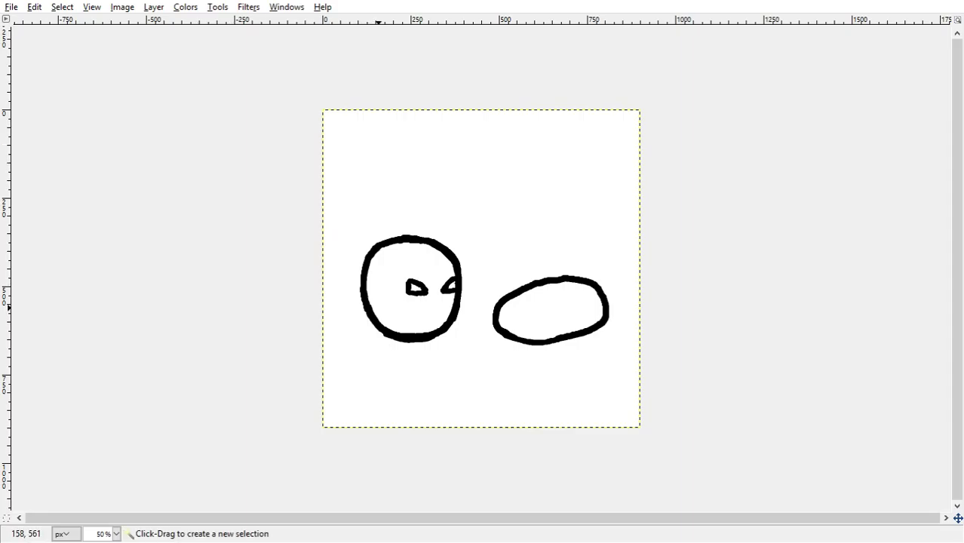
left_click(384, 309)
key("p")
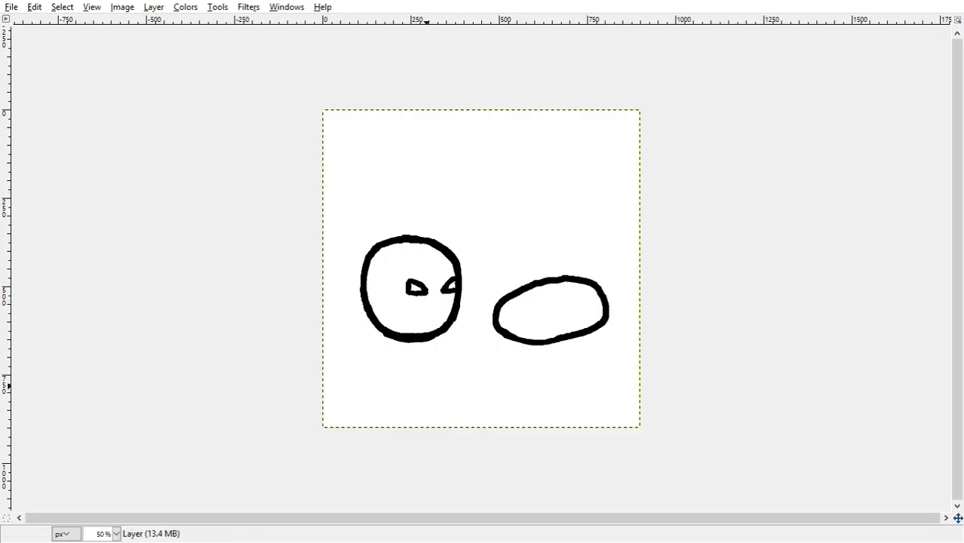
left_click(352, 201)
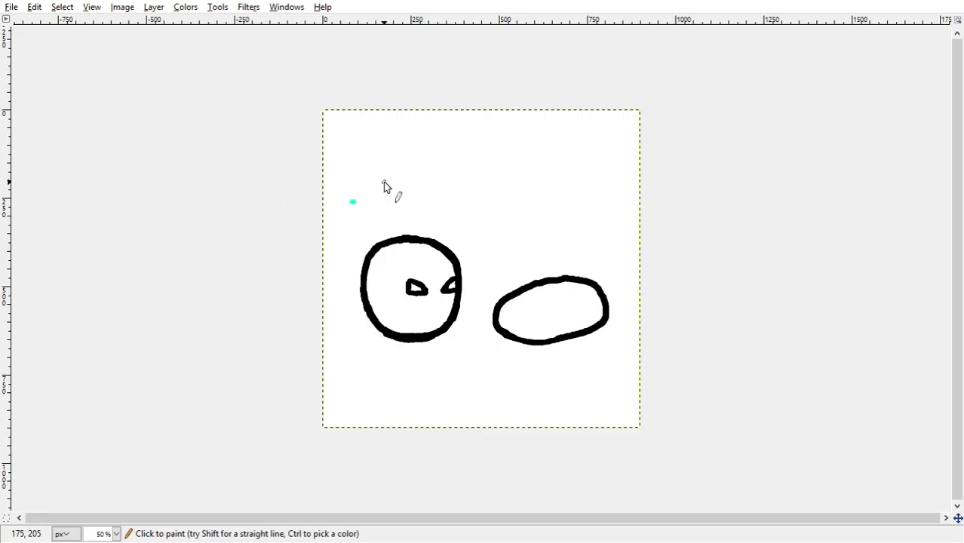
key("ctrl+z")
key("ctrl+z")
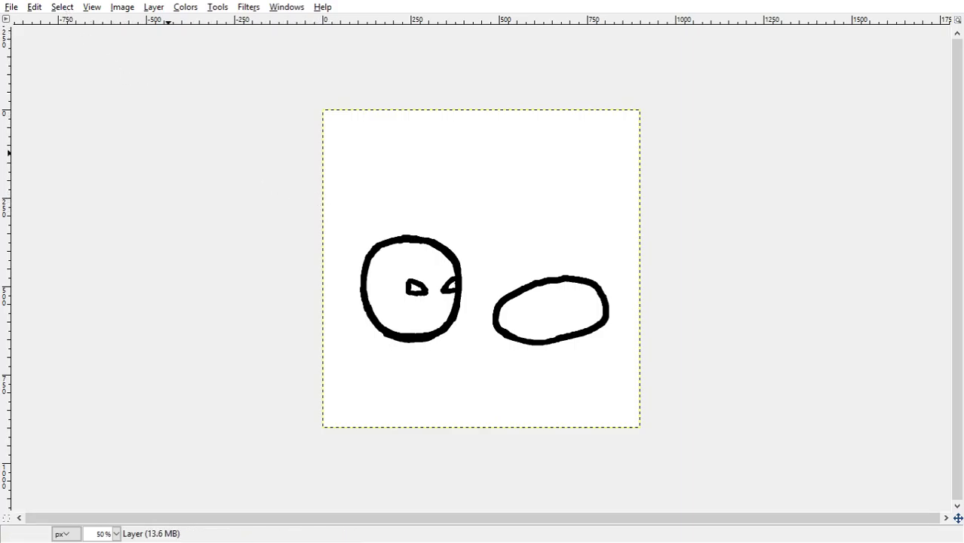
left_click(377, 273)
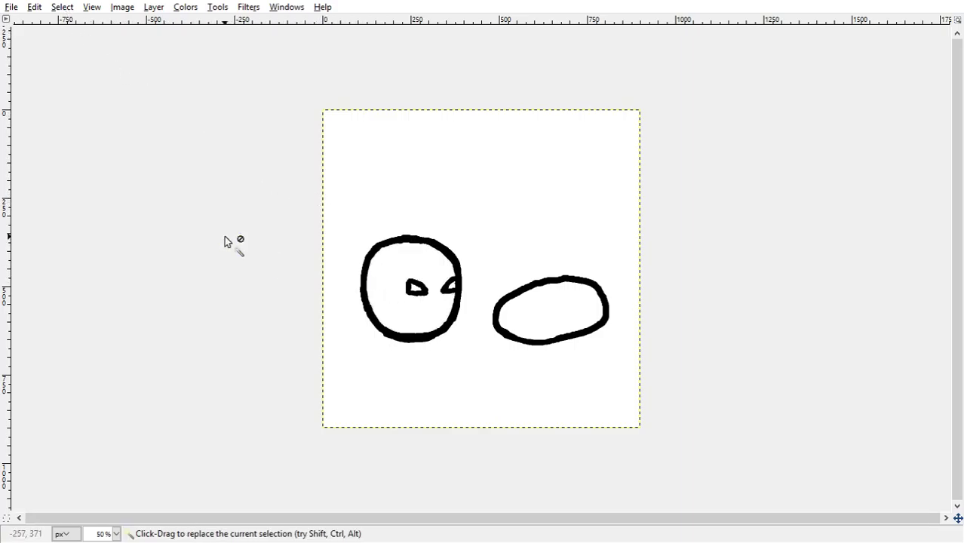
Step: Grow the circle's interior selection and fill it dark red on a new layer
left_click(62, 7)
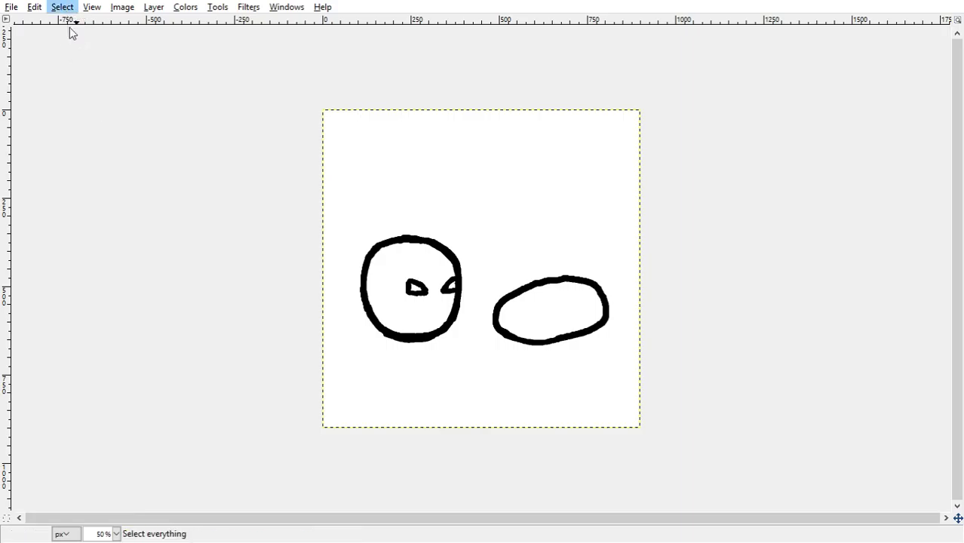
left_click(81, 194)
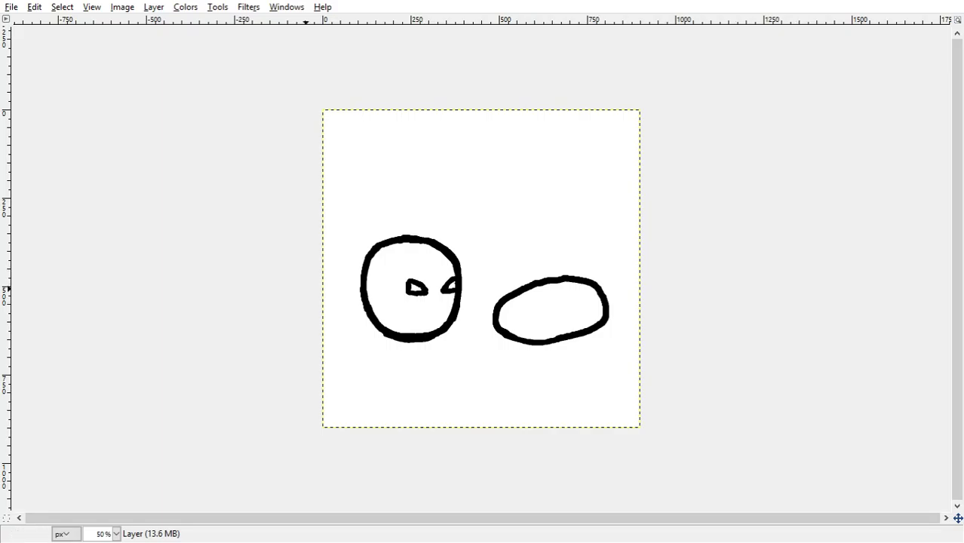
key("shift+ctrl+n")
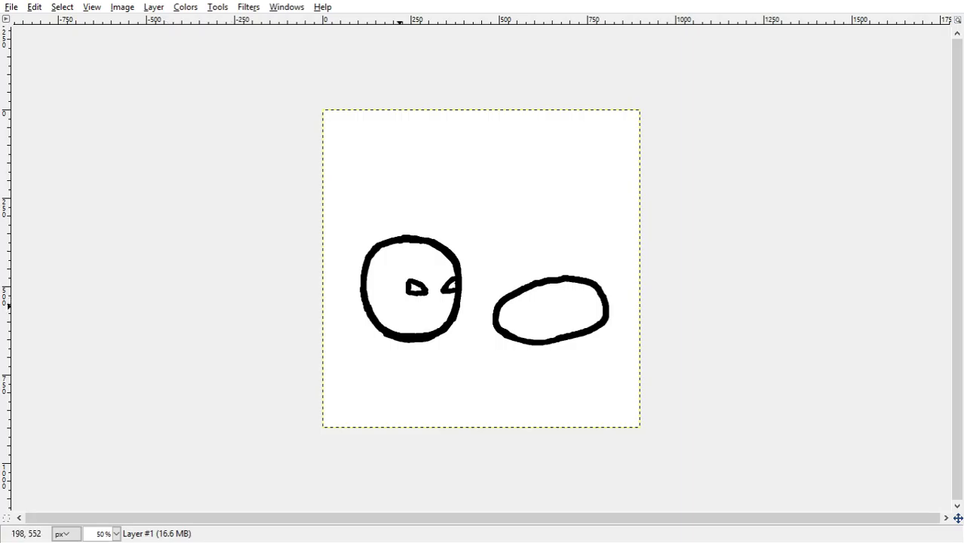
left_click(415, 318)
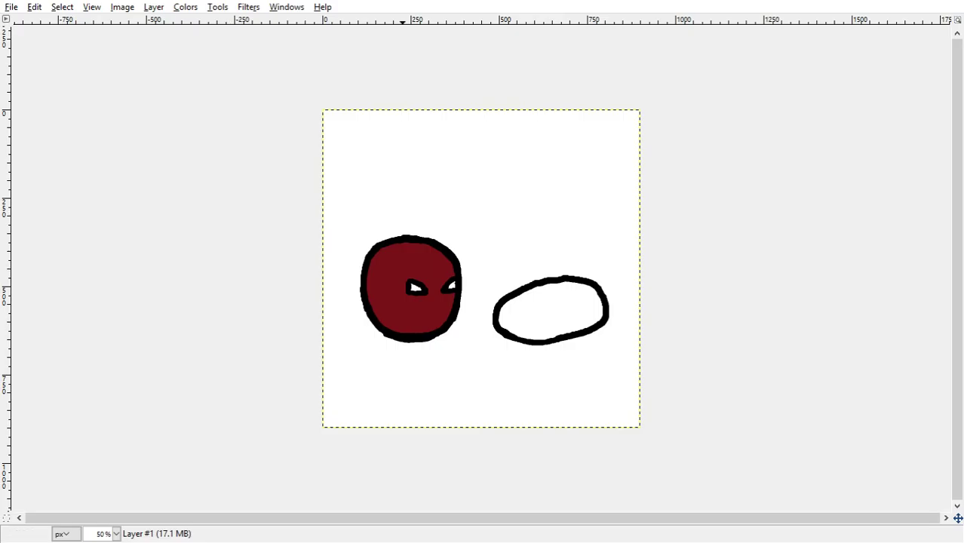
Step: Return to the drawing layer, grow the selection, and fill both eyes bright red
key("Page_Up")
left_click(62, 7)
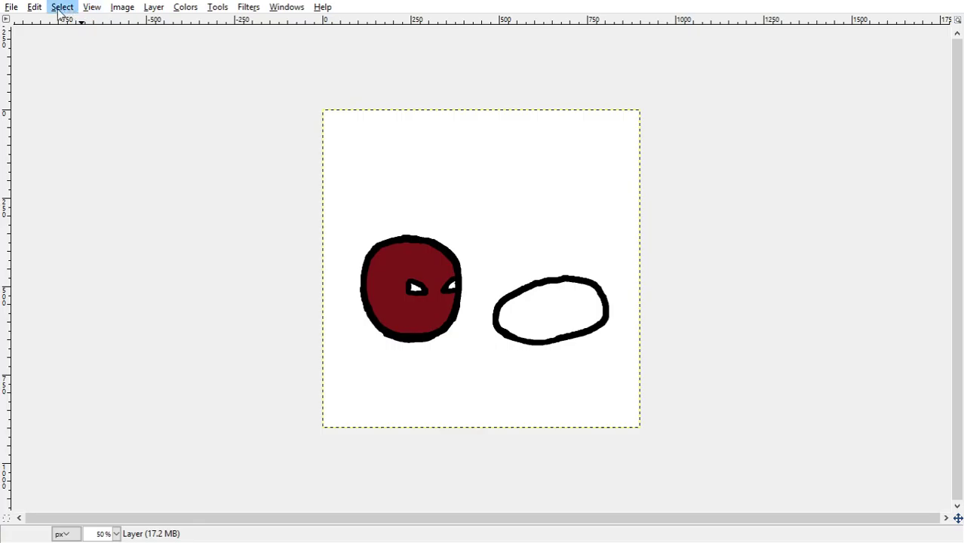
left_click(72, 192)
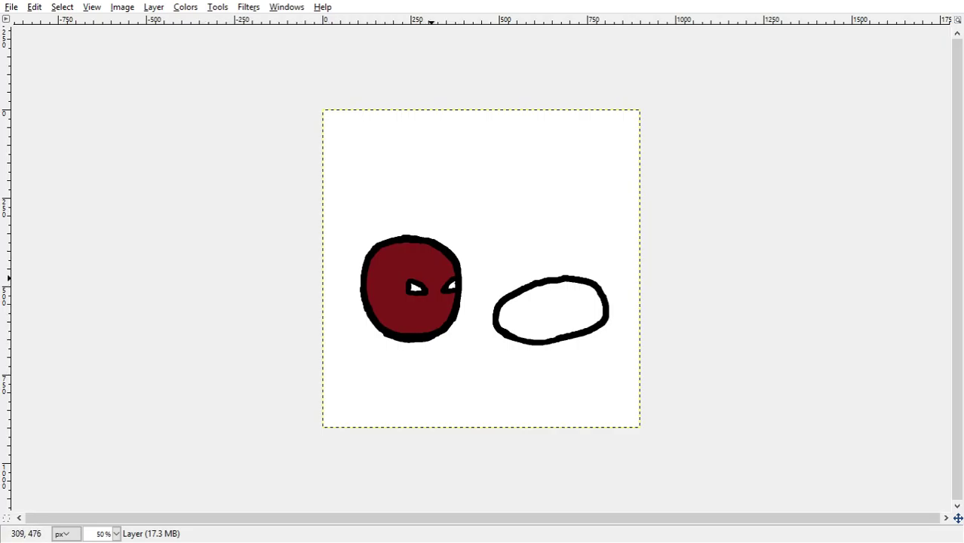
left_click(451, 285)
left_click(415, 288)
Step: Pencil two small black X-shaped eyes inside the right oval, undoing a stray red stroke
left_click(568, 318)
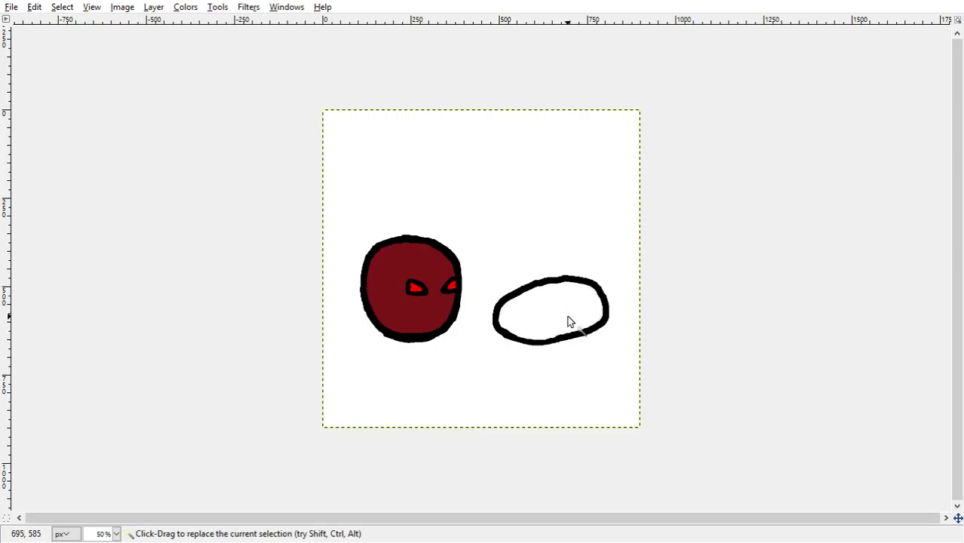
key("n")
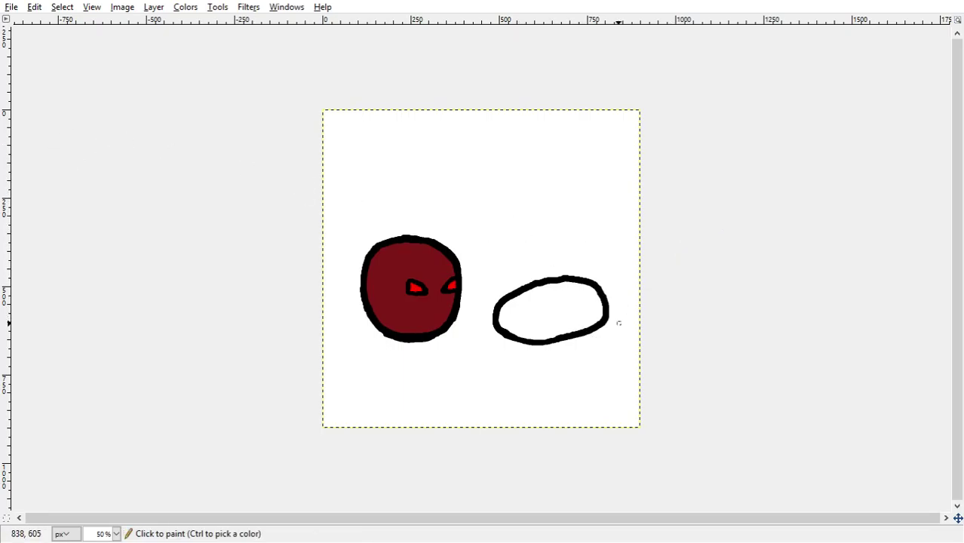
left_click_drag(570, 300, 582, 302)
key("ctrl+z")
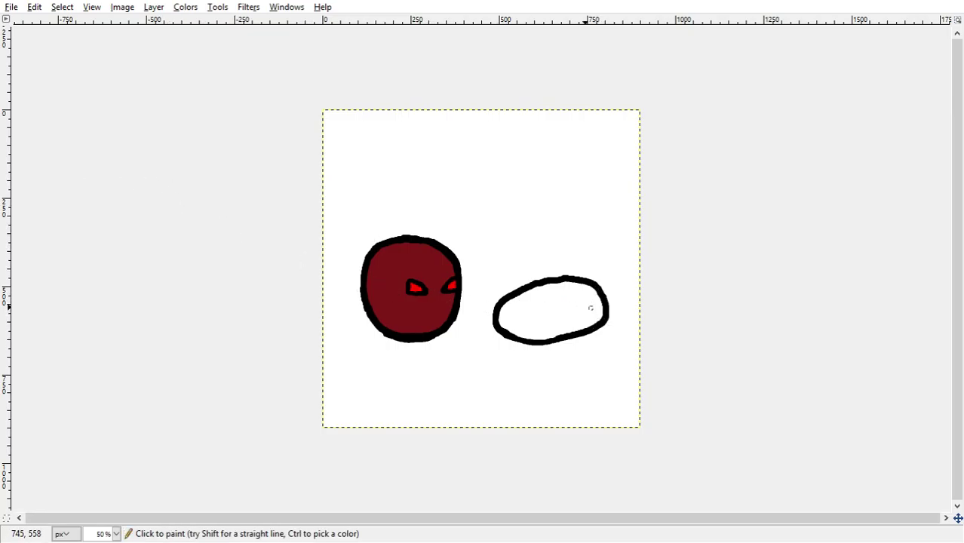
left_click_drag(571, 299, 588, 304)
left_click_drag(579, 294, 579, 308)
mouse_move(547, 288)
left_mouse_down()
mouse_move(560, 289)
mouse_move(555, 295)
left_mouse_up()
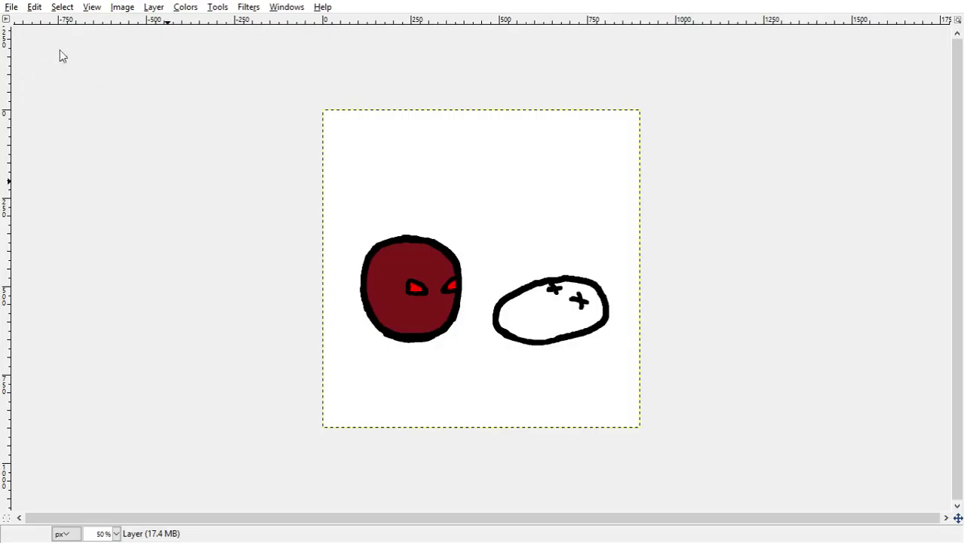
left_click(549, 320)
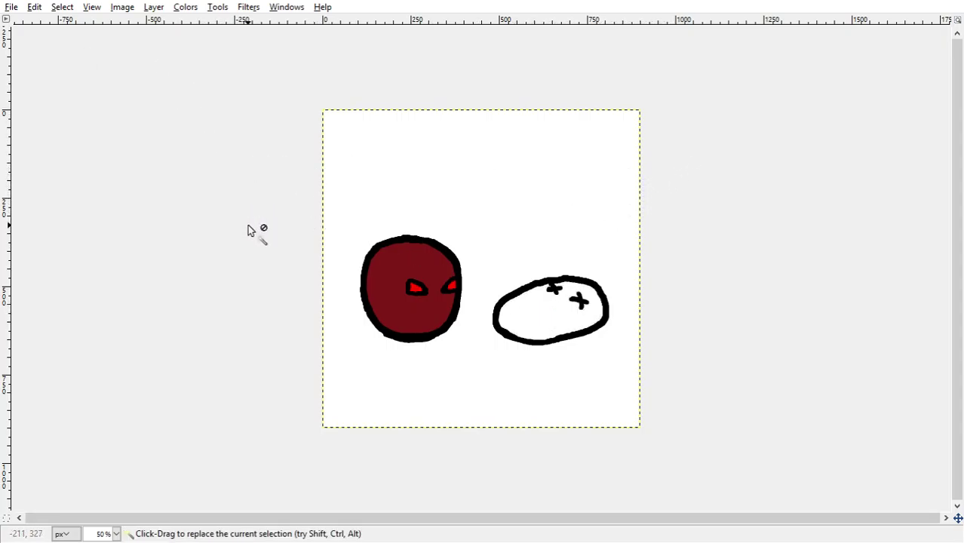
Step: Select and grow the oval's interior, fill it bright red, then undo the fill
left_click(62, 7)
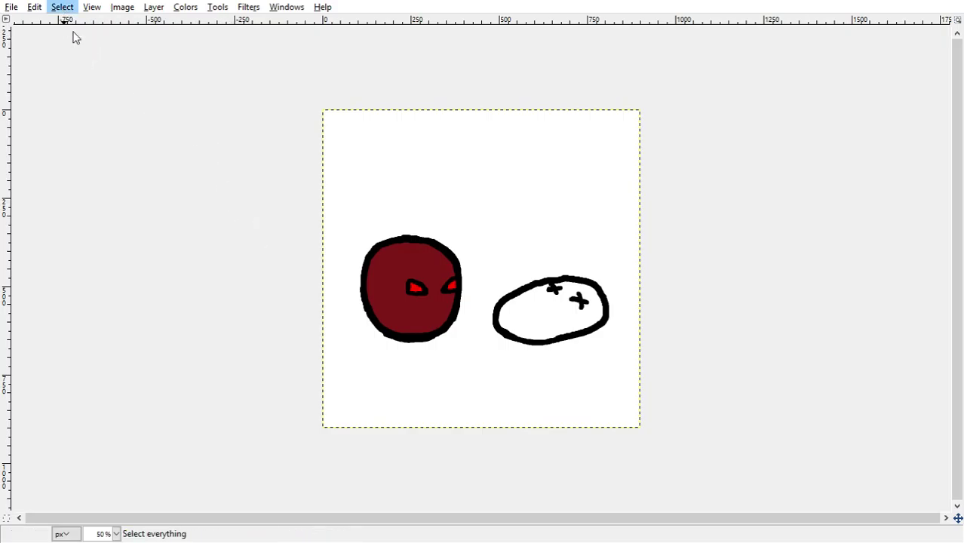
left_click(103, 206)
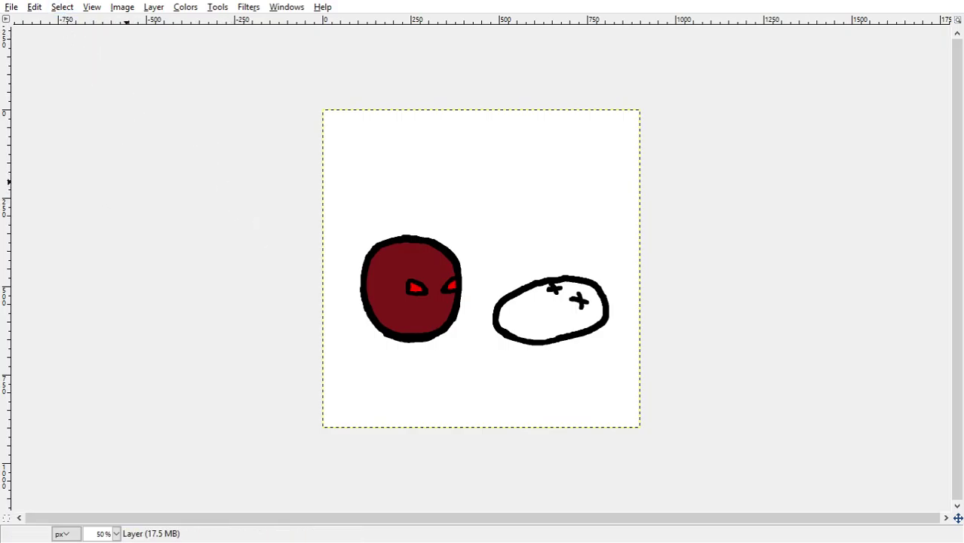
left_click(250, 244)
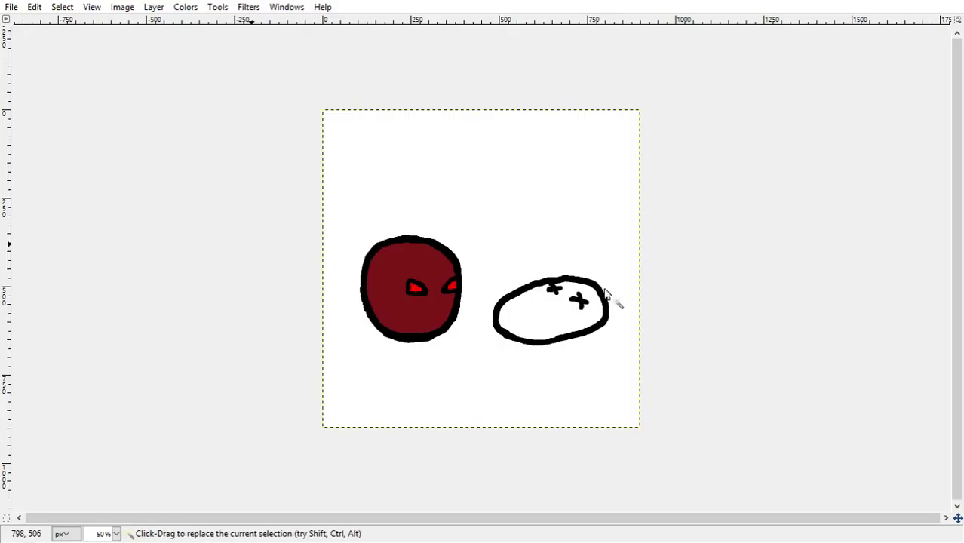
left_click(526, 312)
left_click(54, 9)
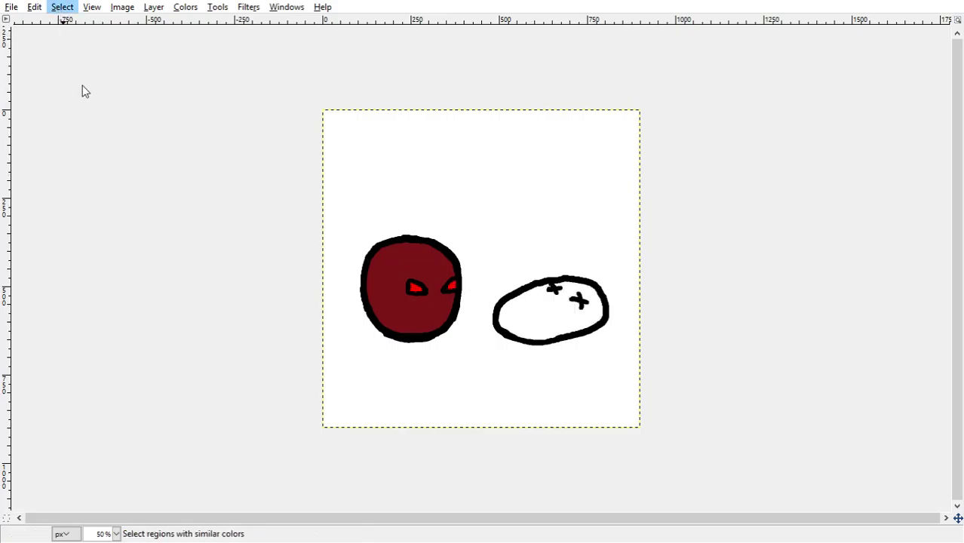
left_click(73, 184)
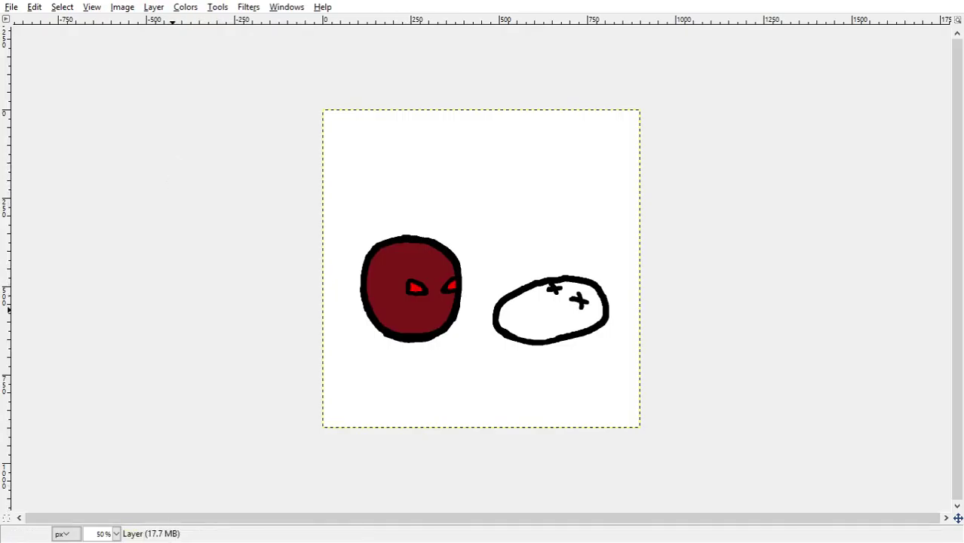
left_click(550, 335)
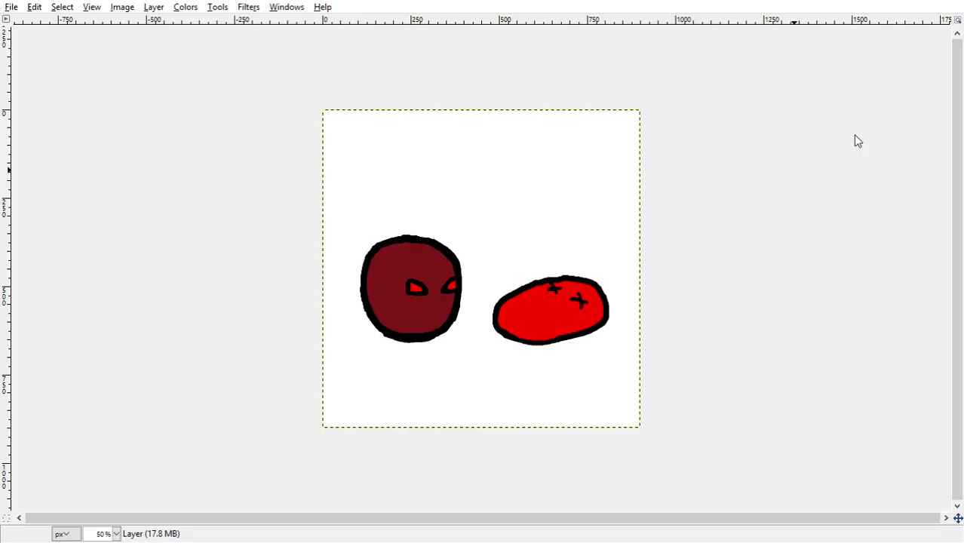
key("ctrl+z")
Step: Refill the oval red, paint a white patch on a new layer, then shrink the brush to 10
left_click(537, 334)
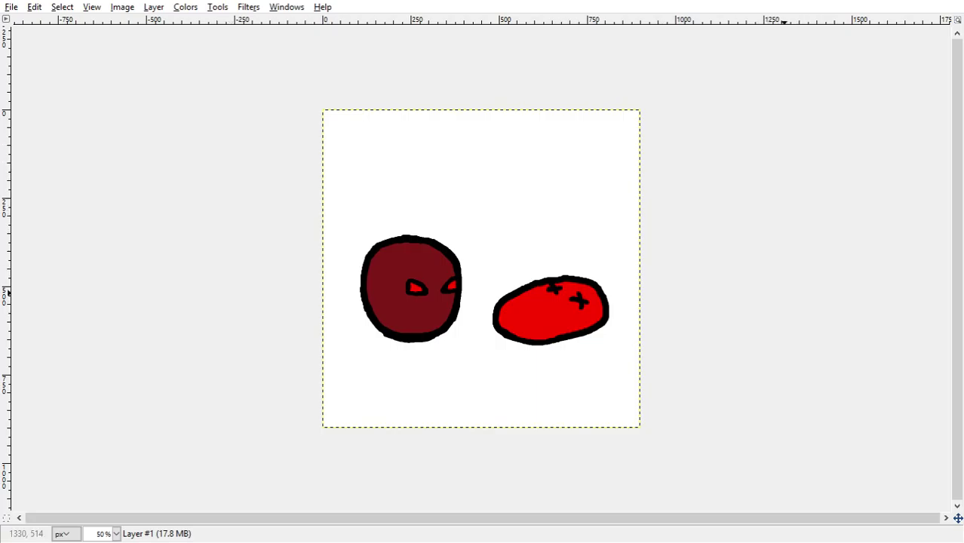
key("shift+ctrl+n")
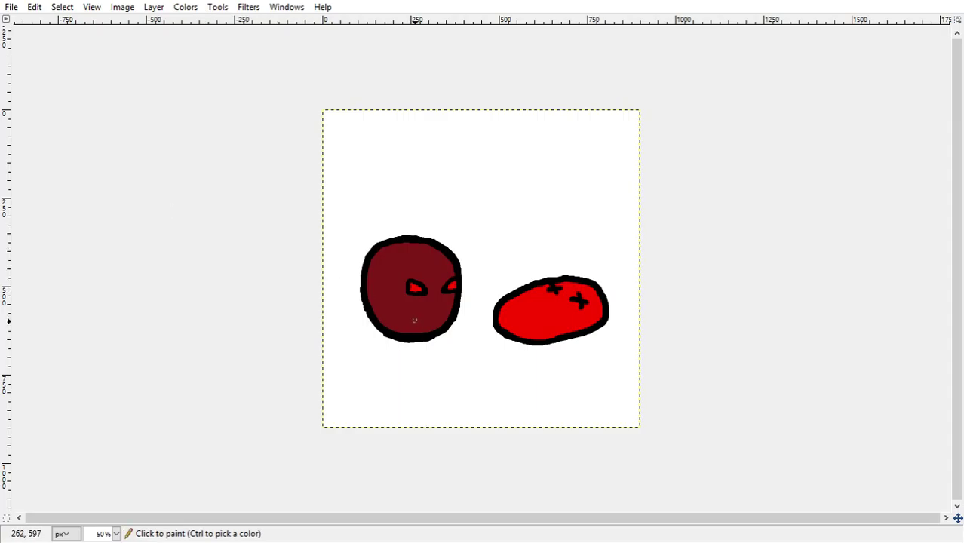
key("bracketright")
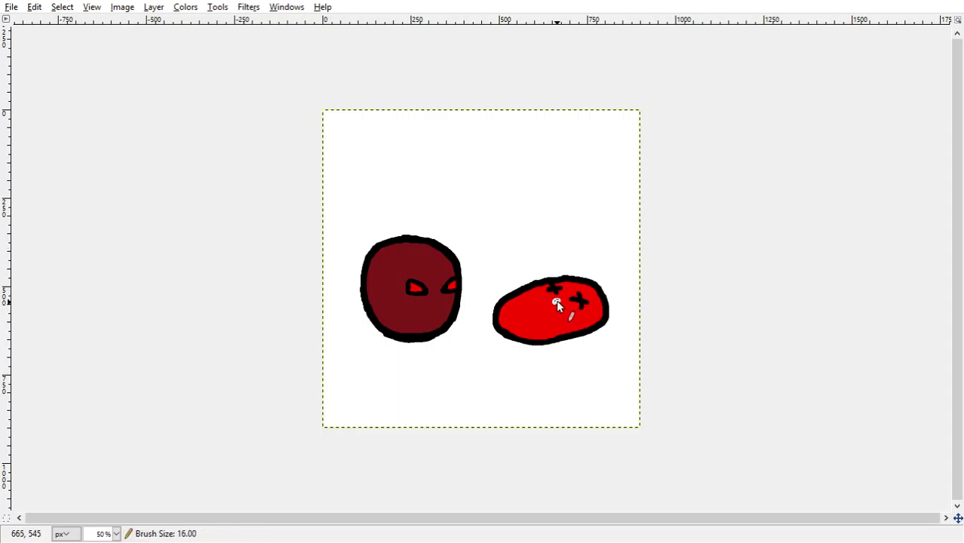
mouse_move(555, 304)
left_mouse_down()
mouse_move(559, 310)
mouse_move(548, 309)
mouse_move(562, 311)
mouse_move(551, 320)
mouse_move(551, 301)
mouse_move(572, 303)
left_mouse_up()
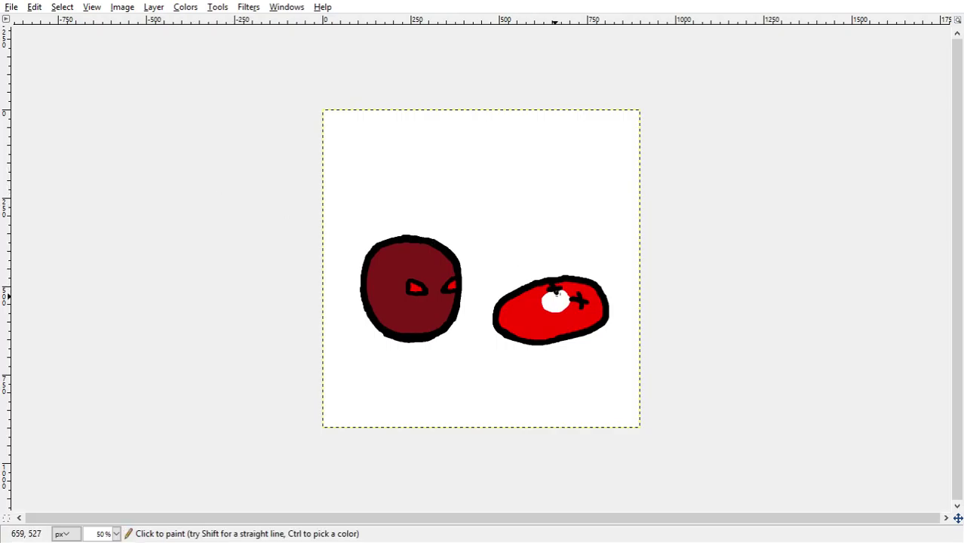
key("bracketleft")
key("bracketleft")
key("bracketleft")
key("bracketleft")
key("bracketleft")
key("bracketleft")
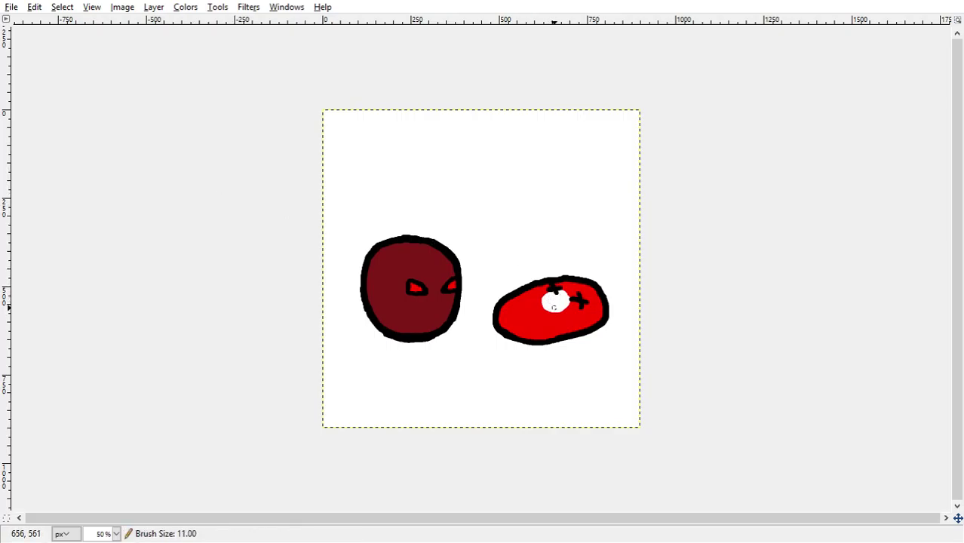
key("bracketleft")
Step: Undo the white patch, the yellow test dabs and the eraser mark to restore the oval's emblem
key("ctrl+z")
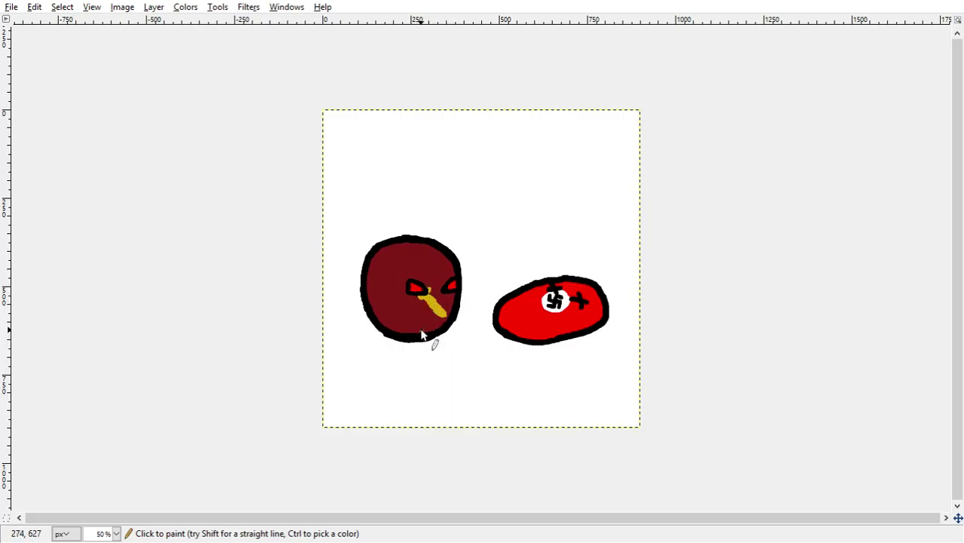
left_click(421, 318)
left_click_drag(420, 318, 426, 317)
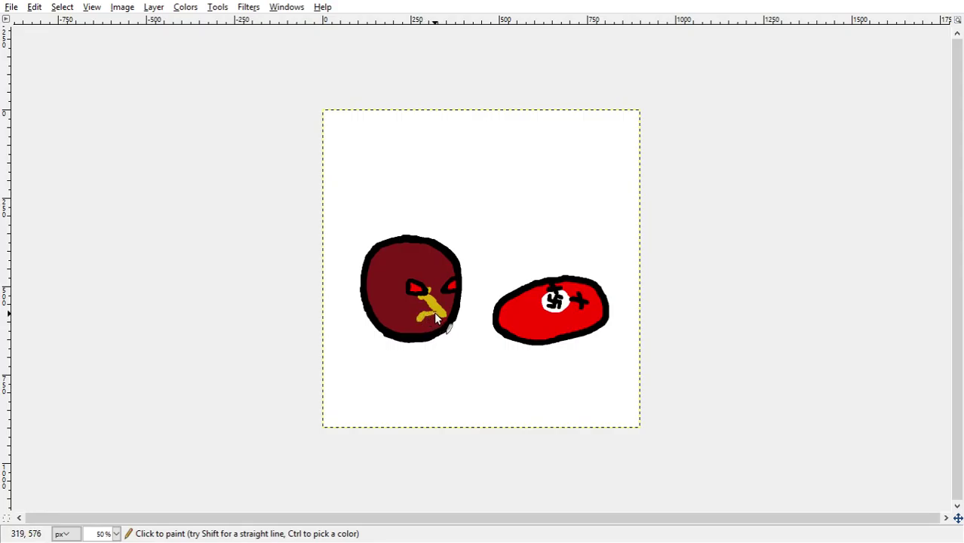
key("ctrl+z")
key("ctrl+z")
key("ctrl+z")
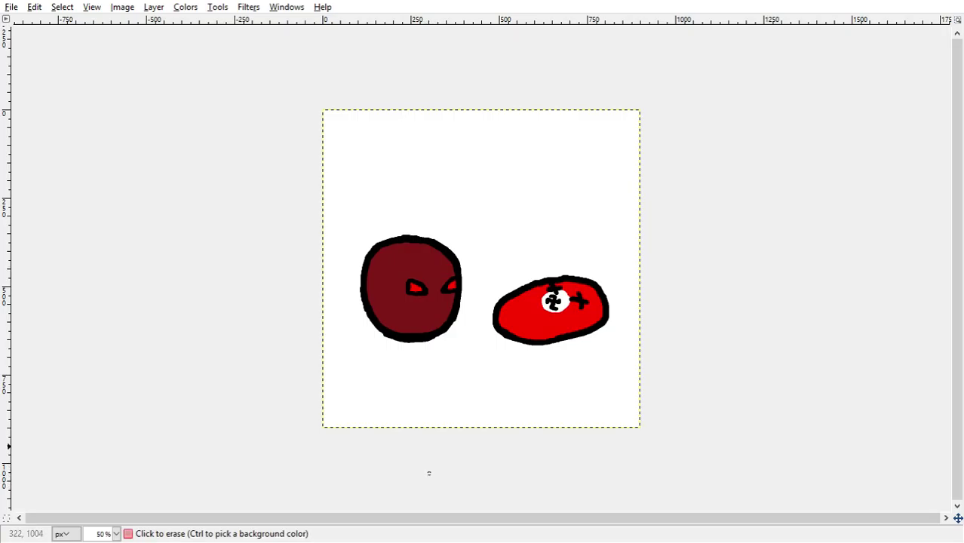
left_click(553, 304)
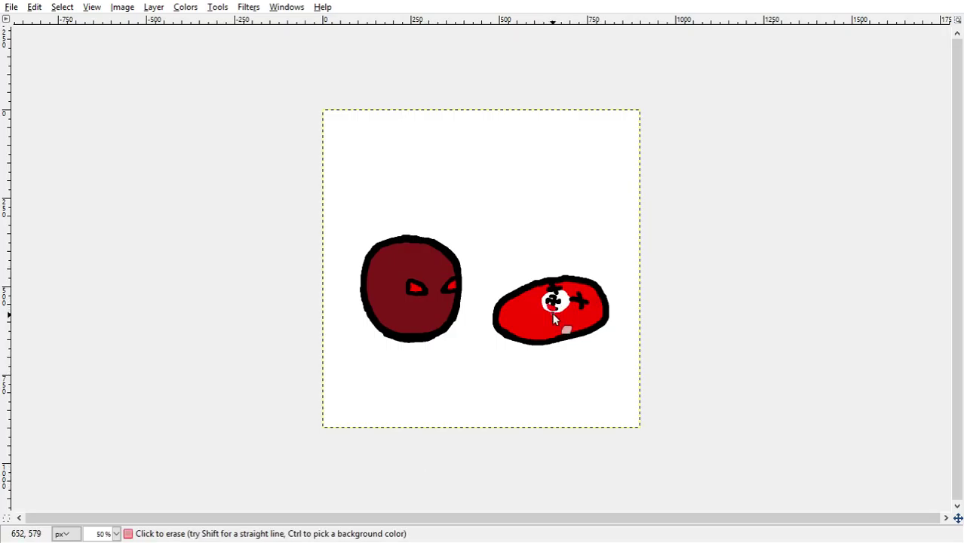
key("ctrl+z")
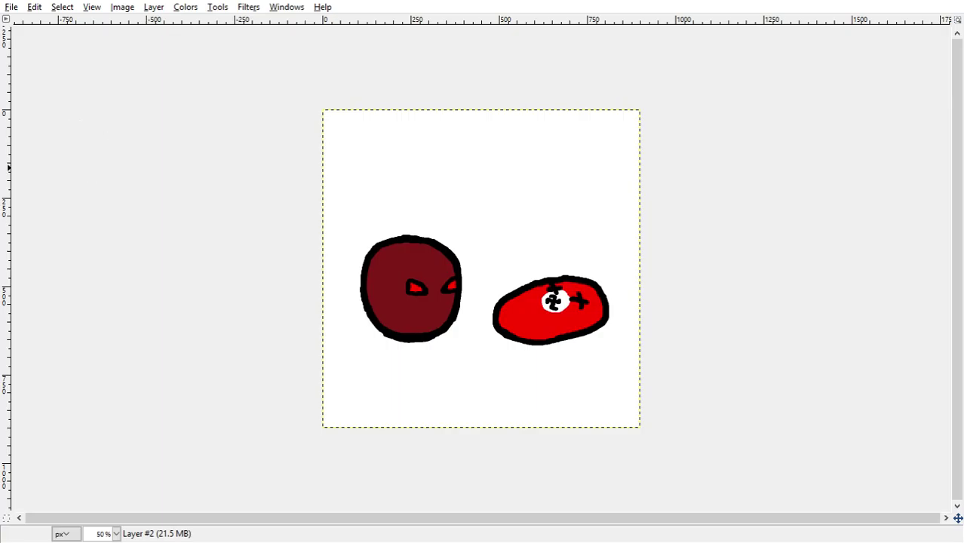
Step: Paint over the stray scribbles on the emblem inside the red oval's white circle
mouse_move(555, 303)
left_mouse_down()
mouse_move(557, 316)
mouse_move(547, 303)
mouse_move(556, 311)
mouse_move(555, 295)
left_mouse_up()
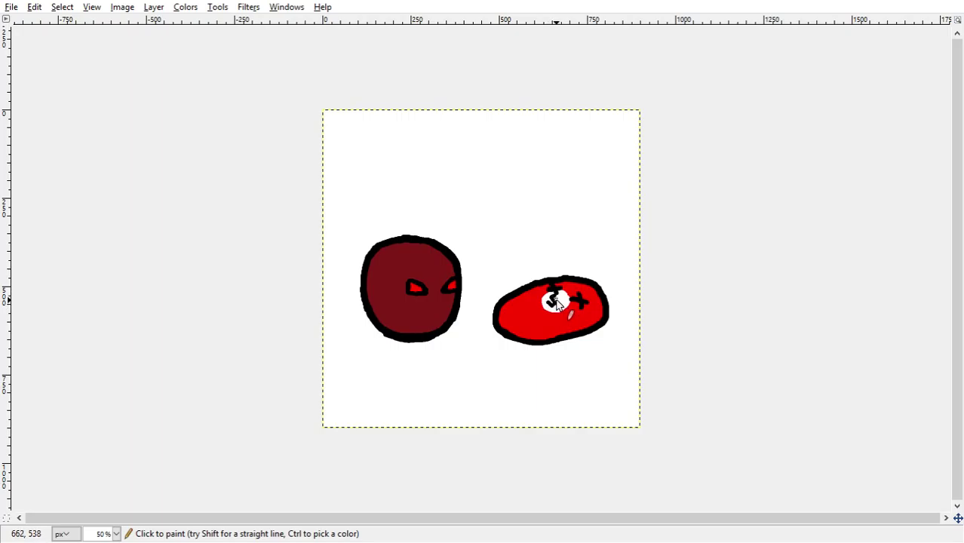
mouse_move(553, 295)
left_mouse_down()
mouse_move(552, 307)
mouse_move(558, 298)
left_mouse_up()
Step: Paint a yellow hammer-and-sickle below the dark ball's eyes, with a black line beside it
left_click_drag(430, 303, 437, 317)
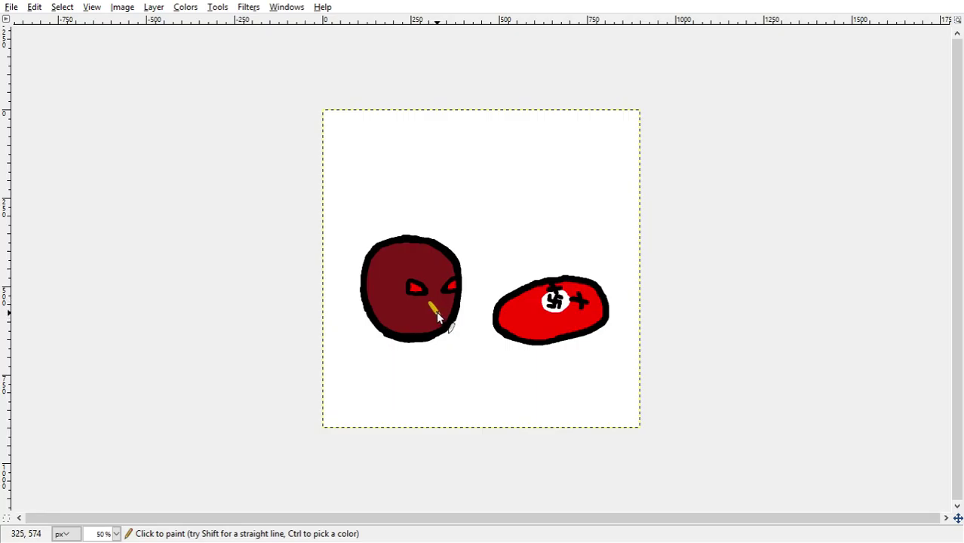
key("ctrl+z")
left_click_drag(436, 312, 425, 297)
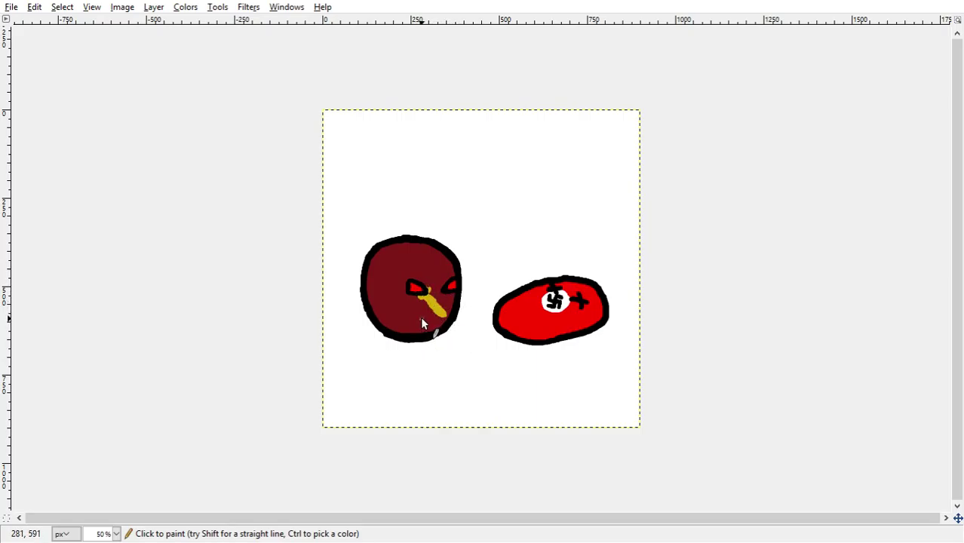
left_click(419, 317)
left_click_drag(419, 322, 425, 320)
mouse_move(426, 319)
left_mouse_down()
mouse_move(445, 313)
mouse_move(443, 293)
mouse_move(448, 306)
mouse_move(425, 318)
left_mouse_up()
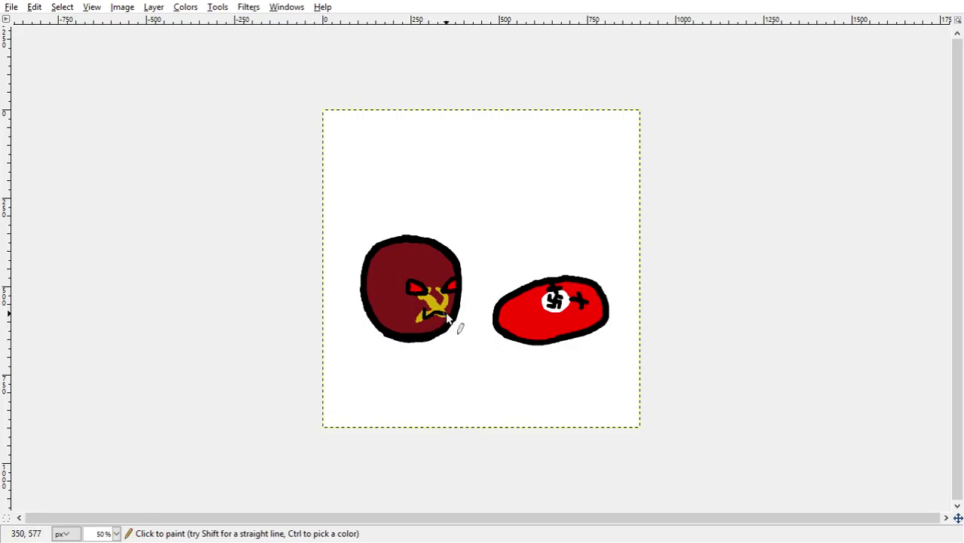
left_click_drag(440, 317, 445, 313)
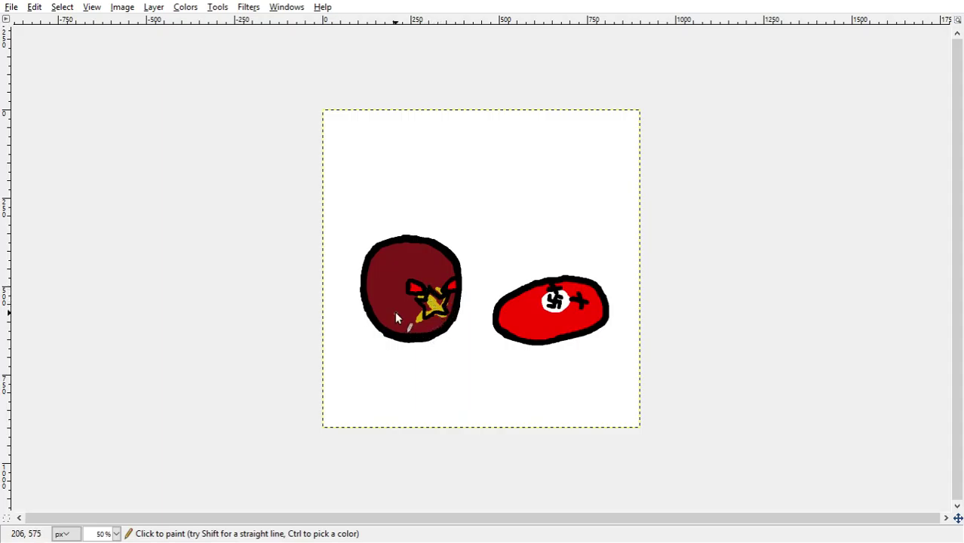
key("ctrl")
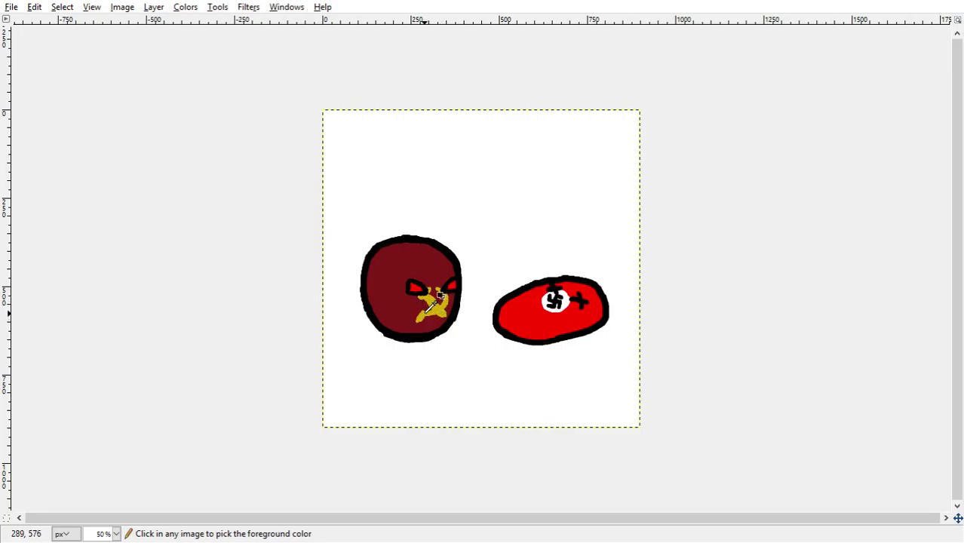
Step: Try black strokes over the symbol, undo them, and reshape the yellow symbol toward a star
left_click_drag(421, 320, 430, 310)
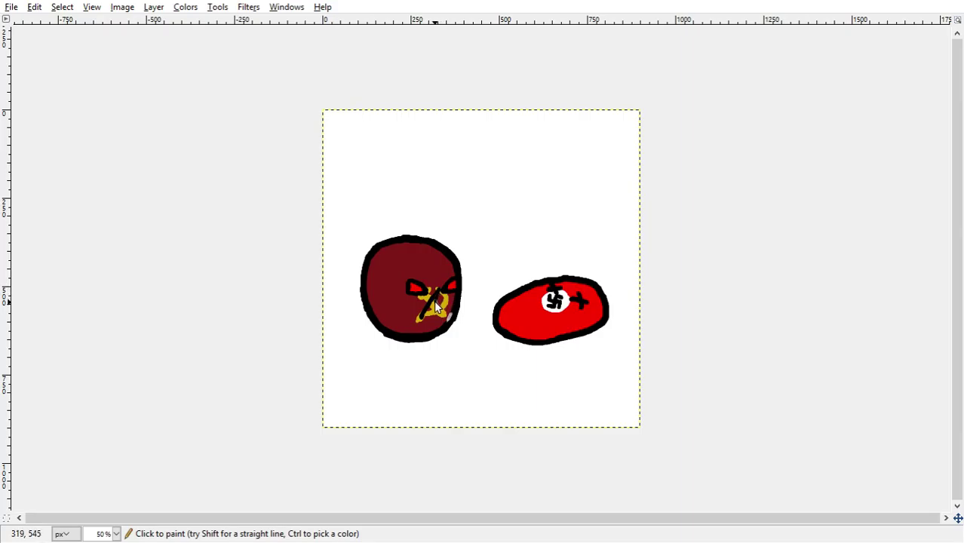
key("ctrl+z")
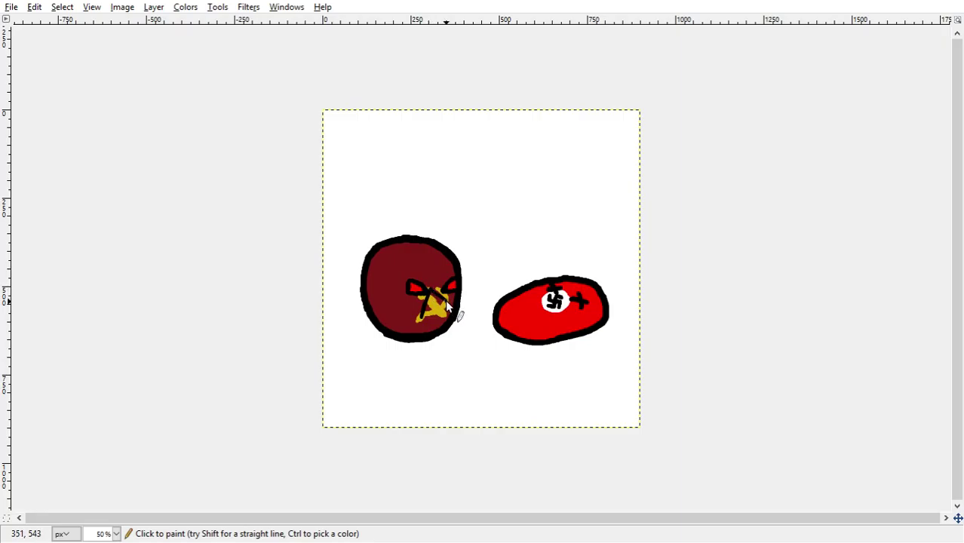
key("ctrl")
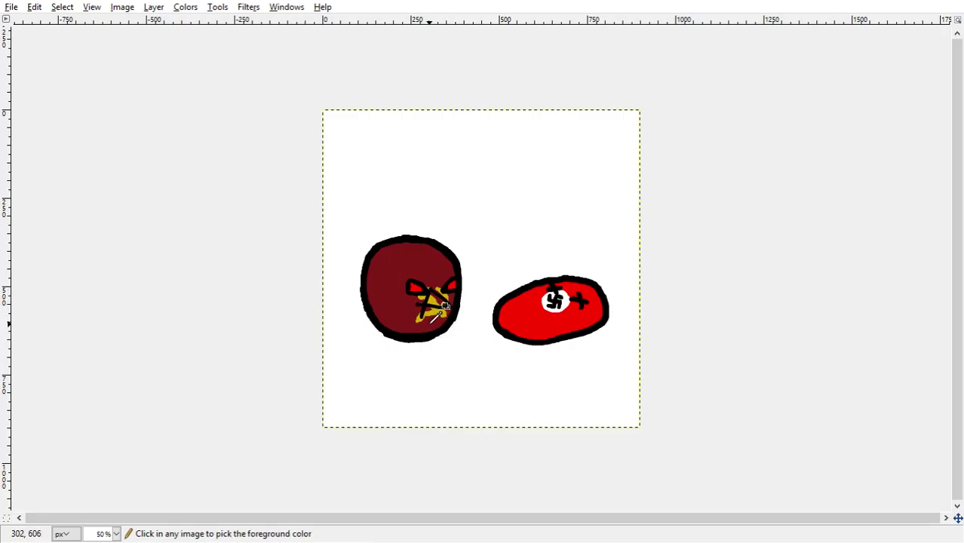
left_click(438, 315, "ctrl")
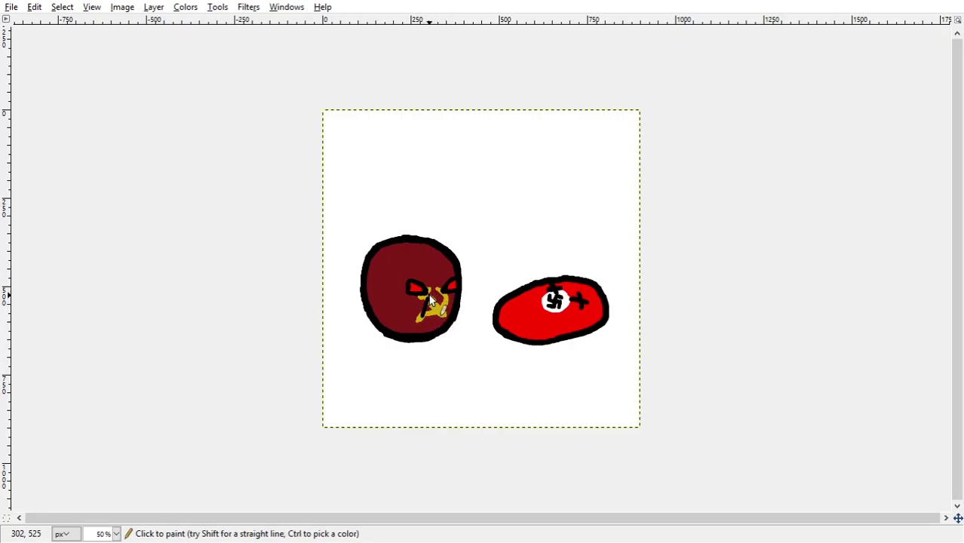
left_click_drag(432, 296, 449, 315)
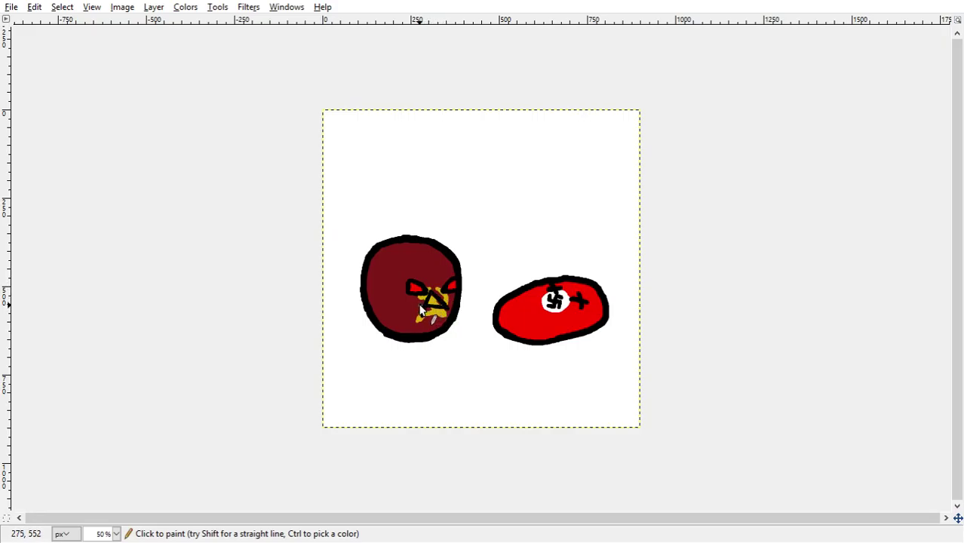
key("ctrl")
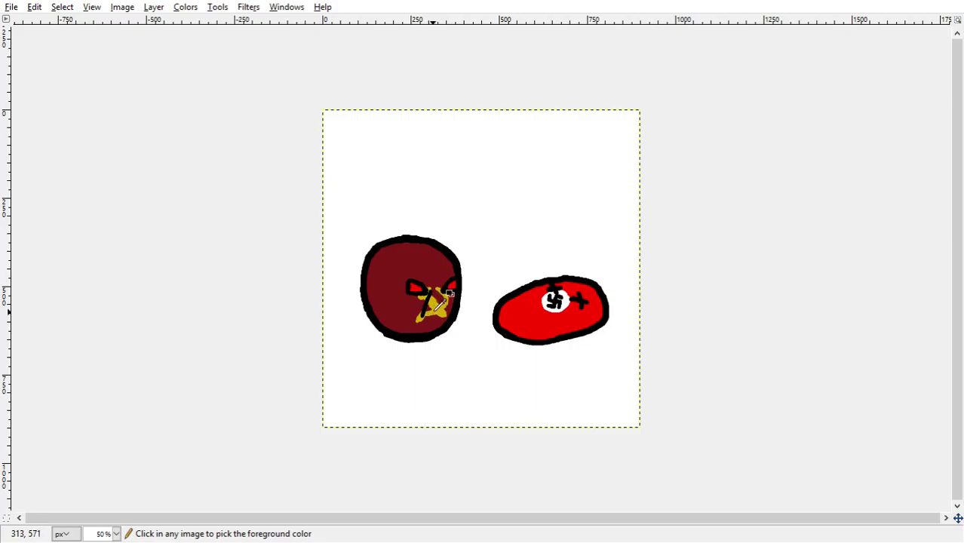
key("ctrl+z")
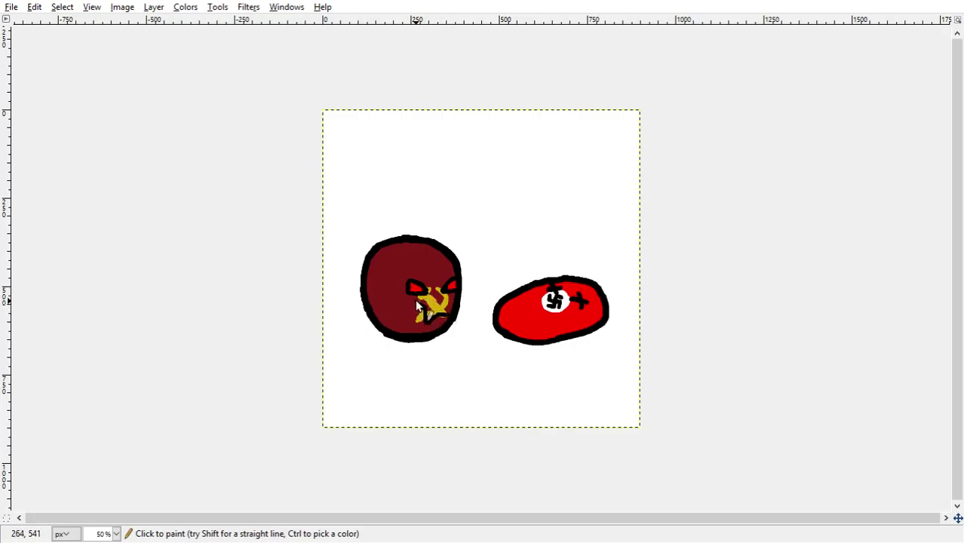
left_click_drag(420, 301, 433, 288)
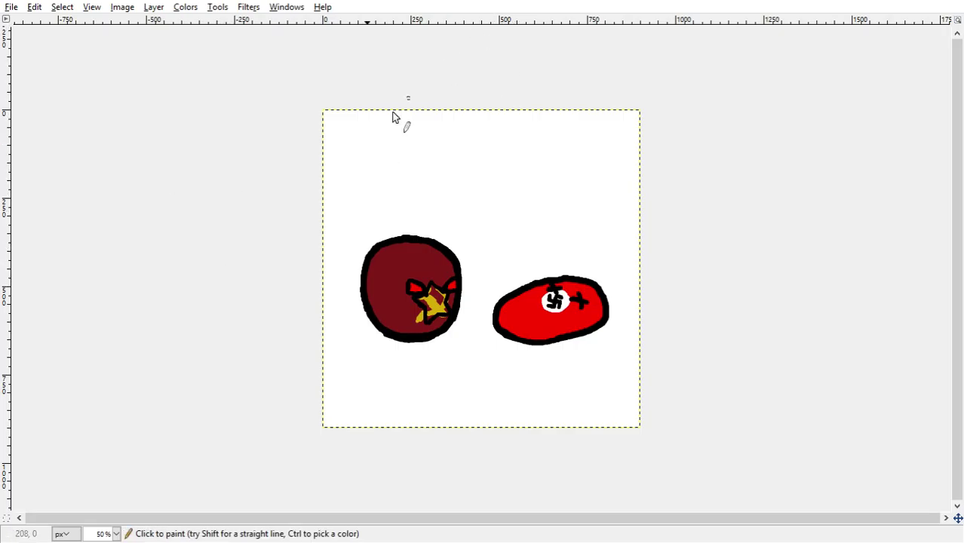
key("shift+e")
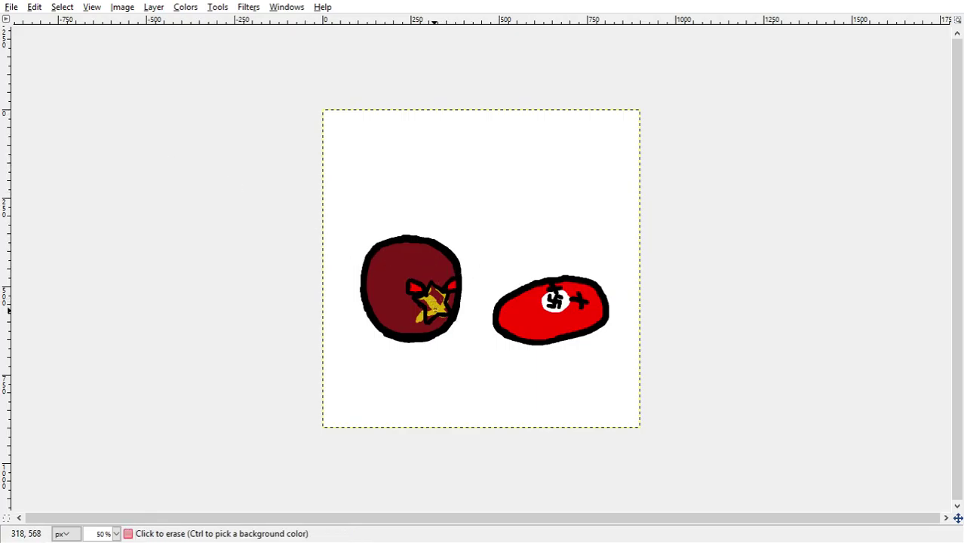
Step: Erase spots of the yellow star, then undo the stray yellow mark on the dark ball
left_click(435, 314)
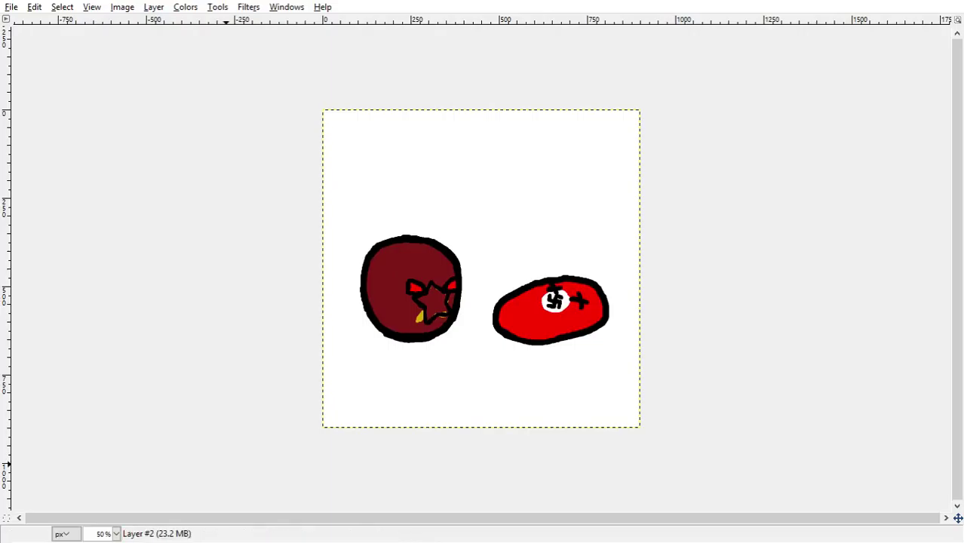
mouse_move(435, 309)
left_mouse_down()
mouse_move(452, 329)
mouse_move(429, 322)
left_mouse_up()
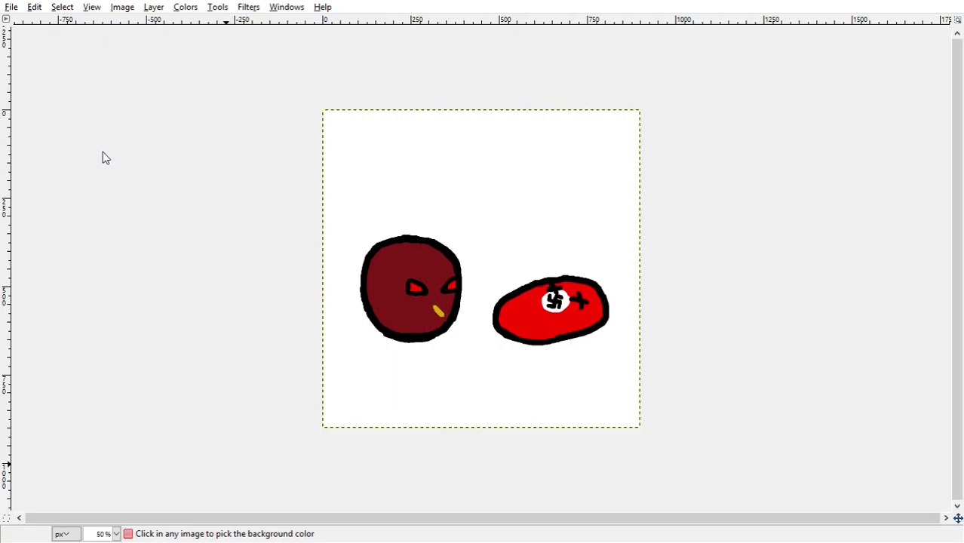
key("ctrl+z")
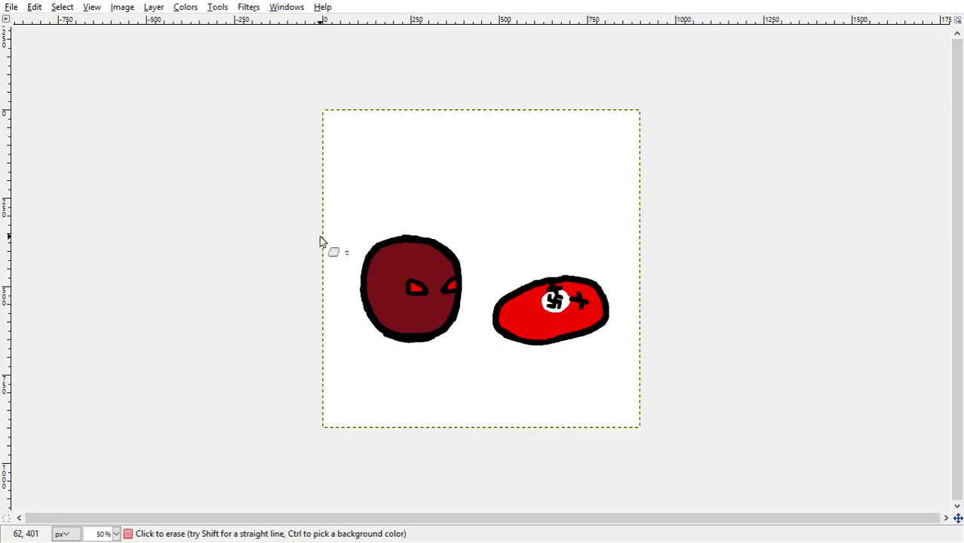
Step: Draw a black five-pointed star outline with hard-edged lines across the dark-red ball's face
key("p")
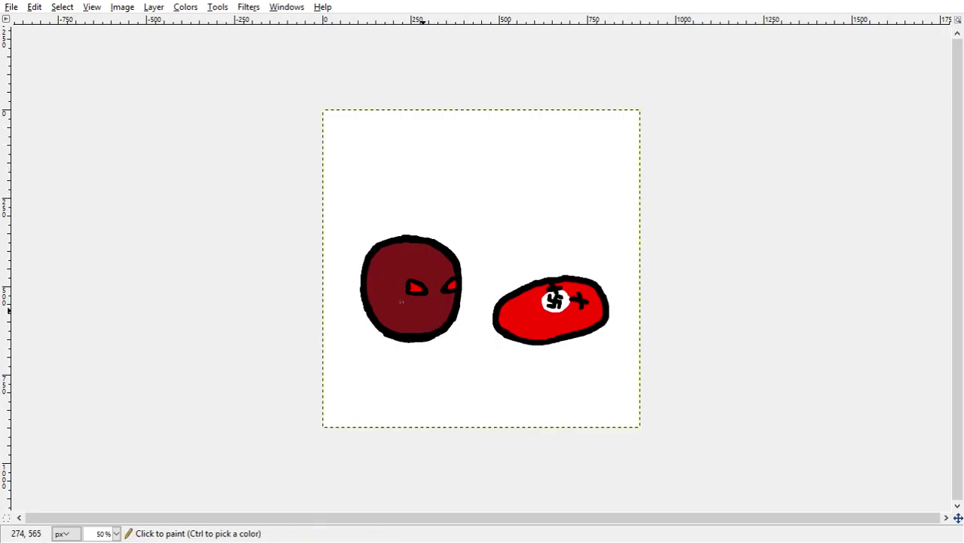
mouse_move(418, 320)
left_mouse_down()
mouse_move(433, 289)
mouse_move(451, 281)
left_mouse_up()
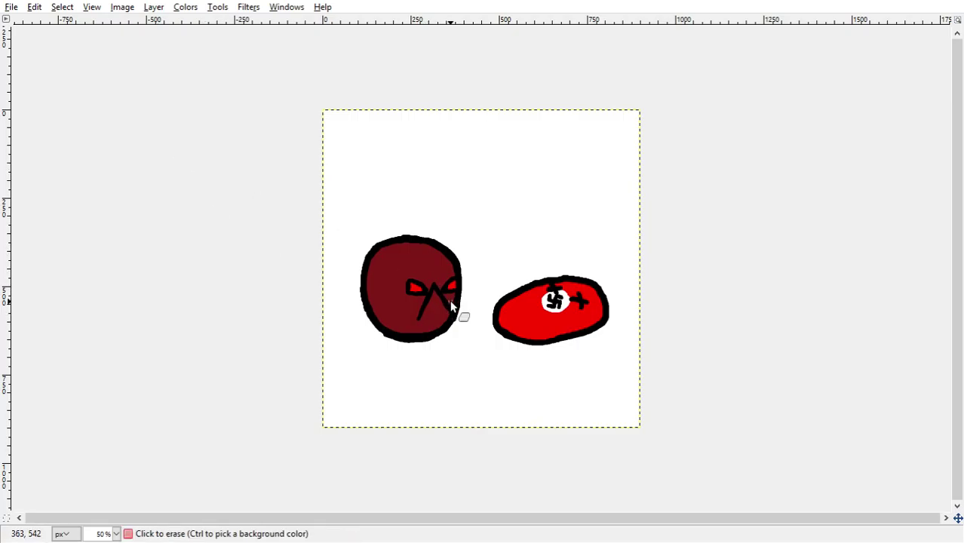
key("n")
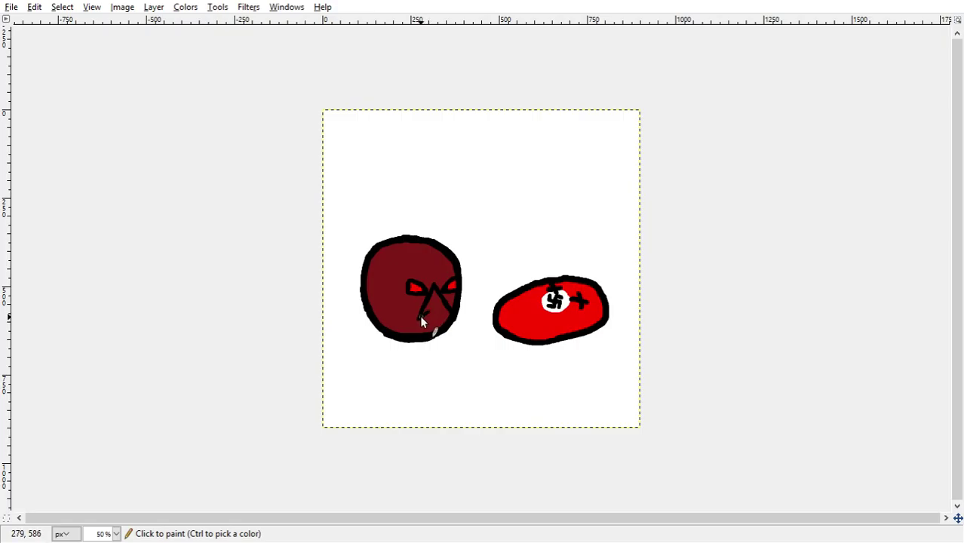
left_click(445, 299)
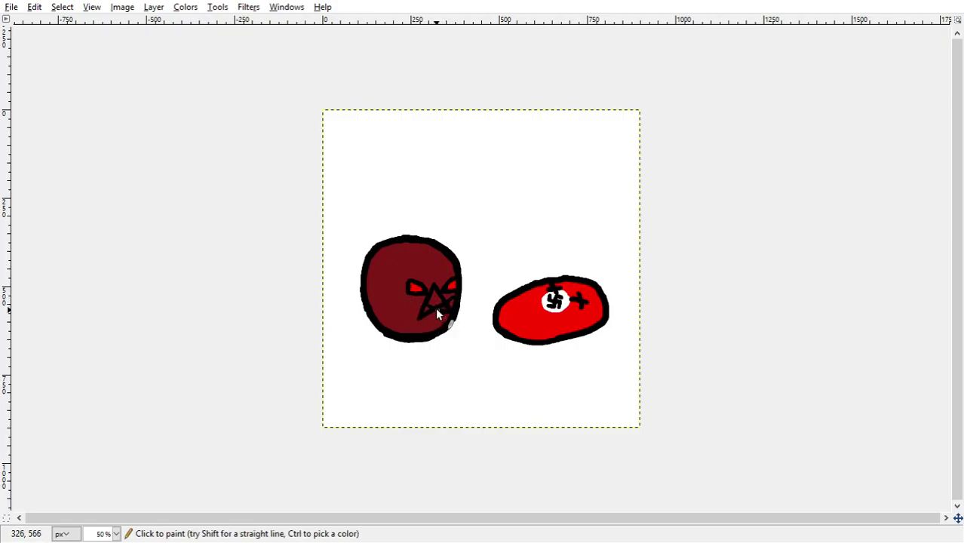
left_click_drag(430, 298, 445, 290)
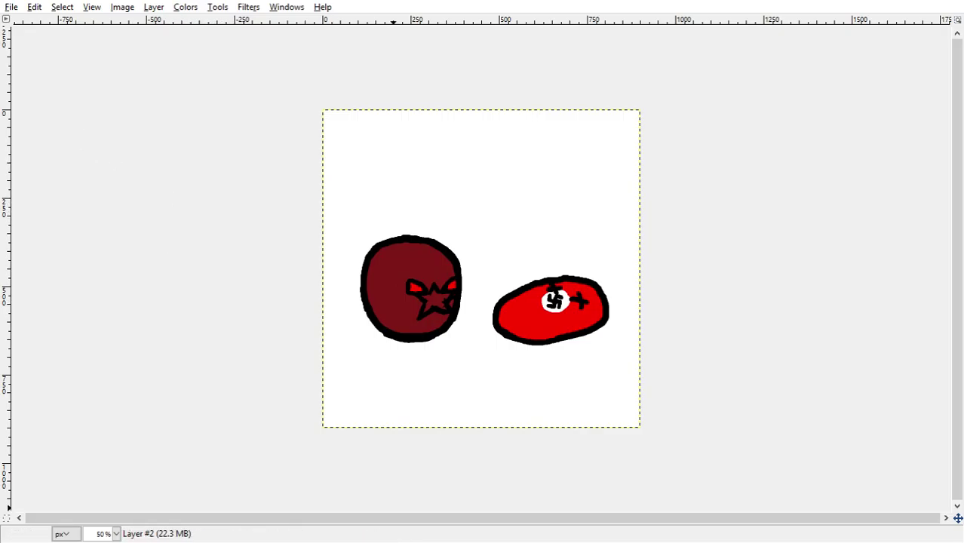
Step: Erase stray bits of the star outline, touch it up, and fill its centre dark red
left_click(434, 301)
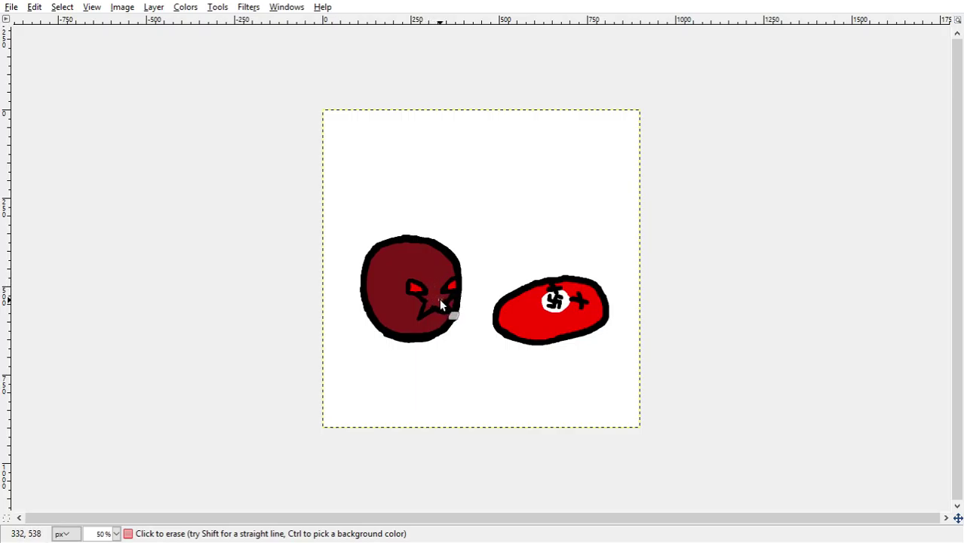
key("n")
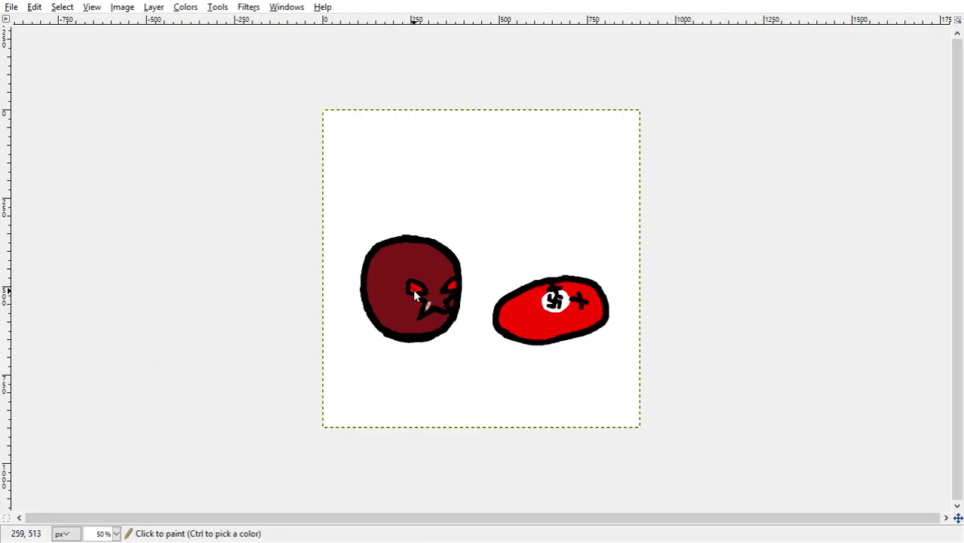
left_click(427, 289)
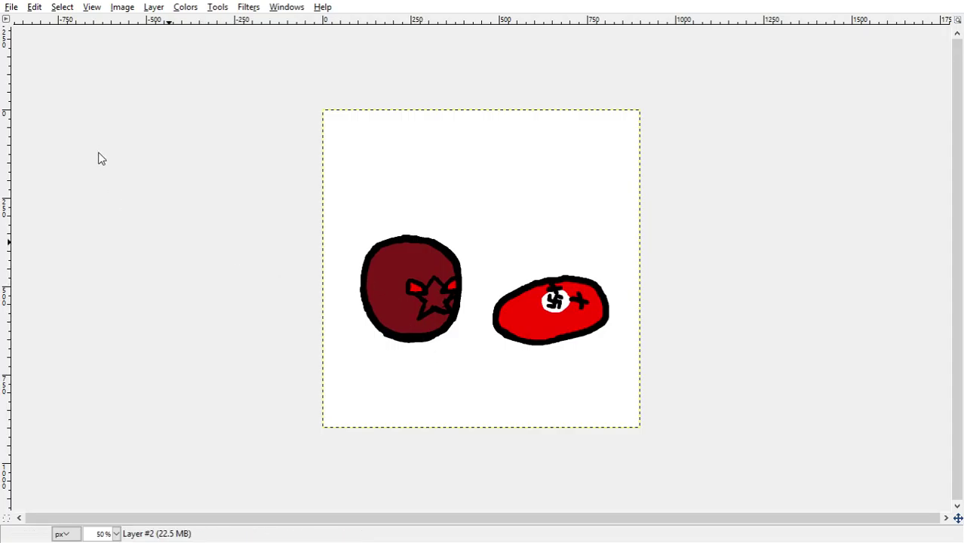
key("shift+e")
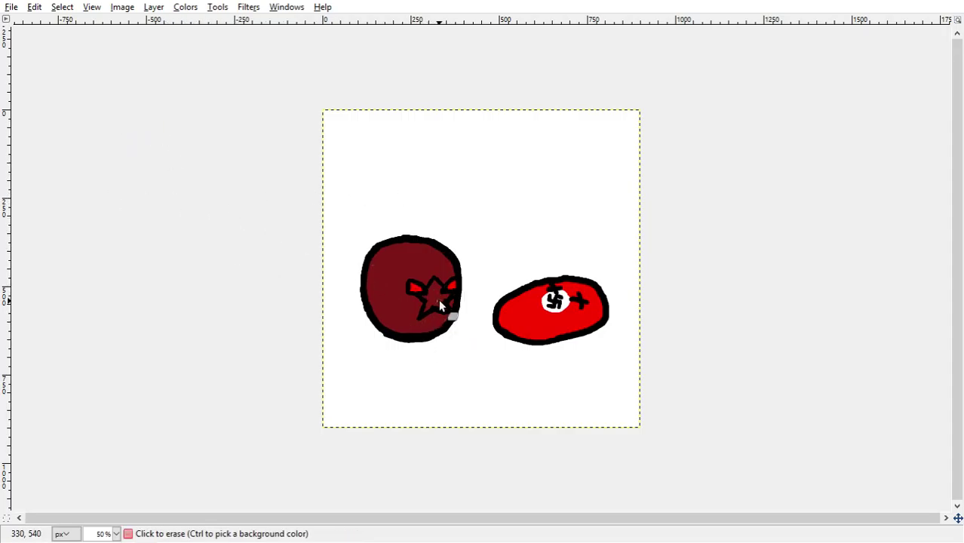
left_click(429, 302)
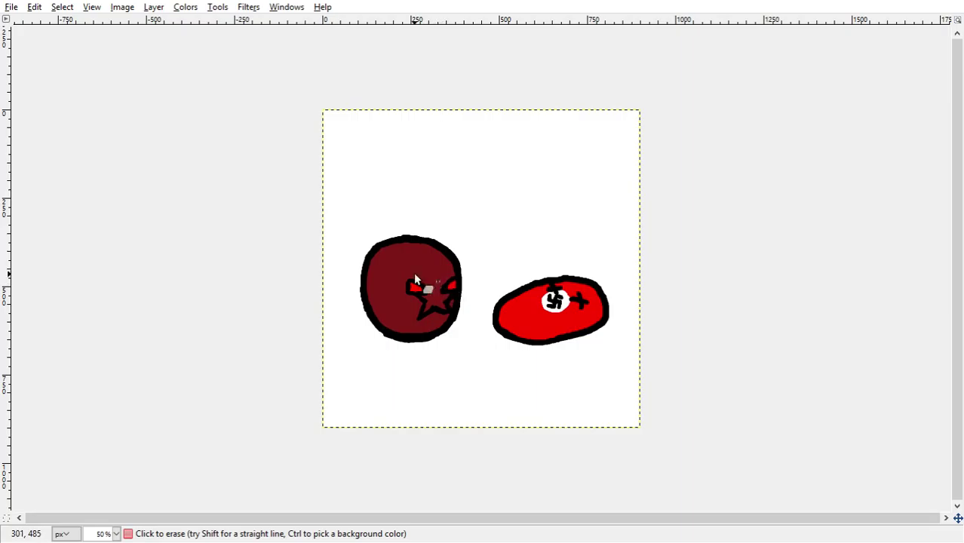
key("p")
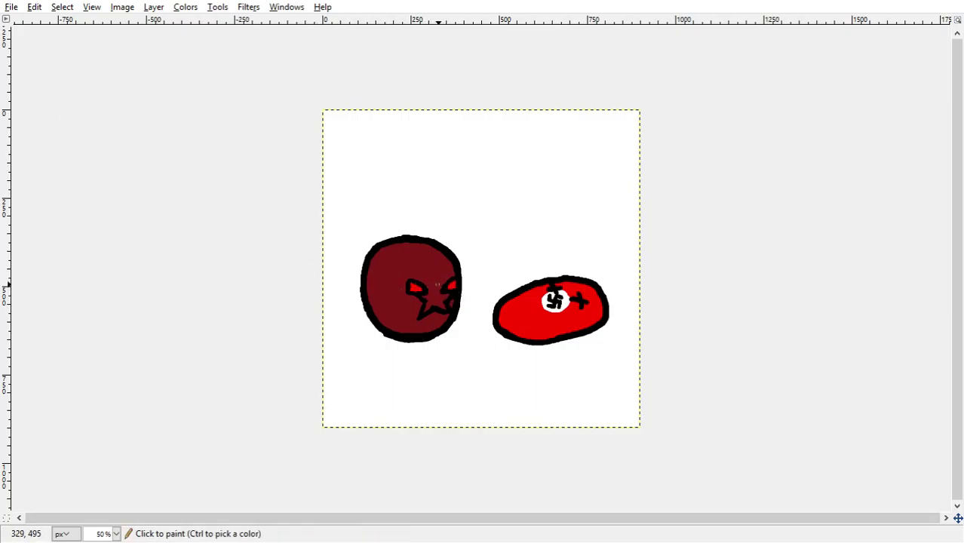
left_click_drag(427, 289, 432, 277)
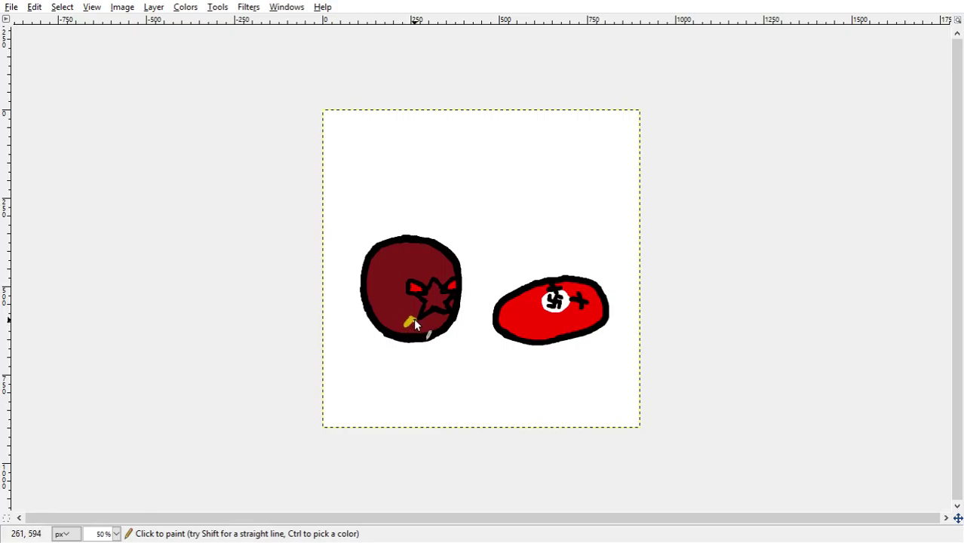
Step: Paint a yellow sickle with a lower curve below the star and an upper curve above it
mouse_move(417, 321)
left_mouse_down()
mouse_move(443, 324)
mouse_move(454, 310)
left_mouse_up()
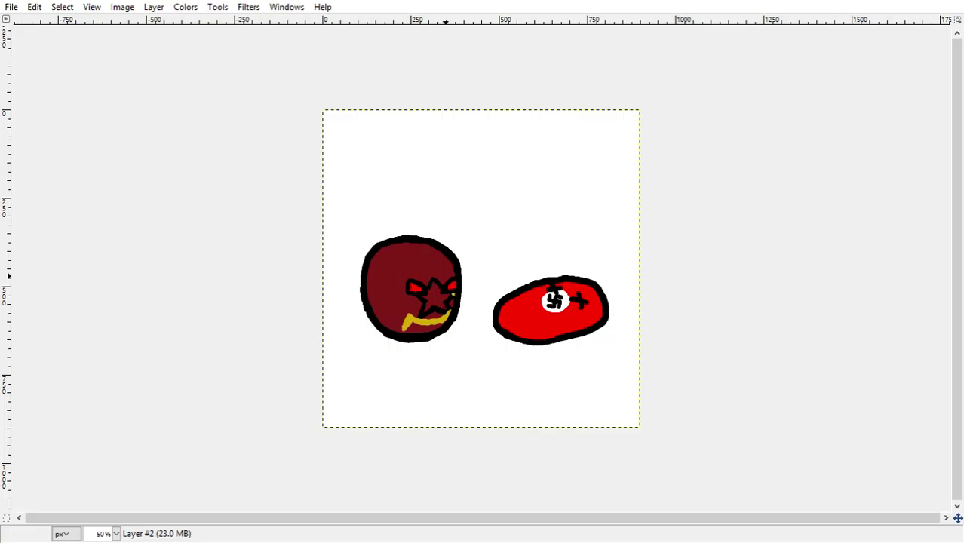
left_click(516, 180)
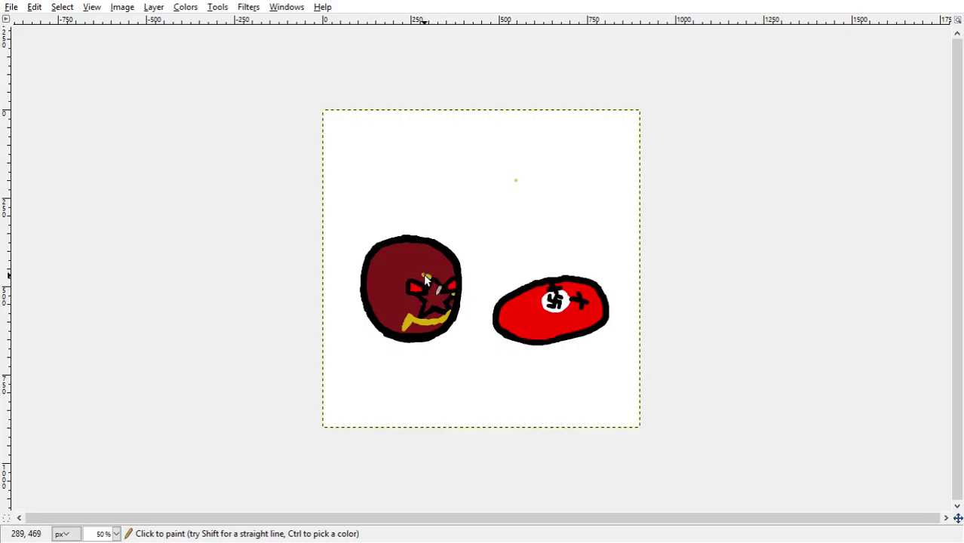
left_click_drag(424, 275, 445, 282)
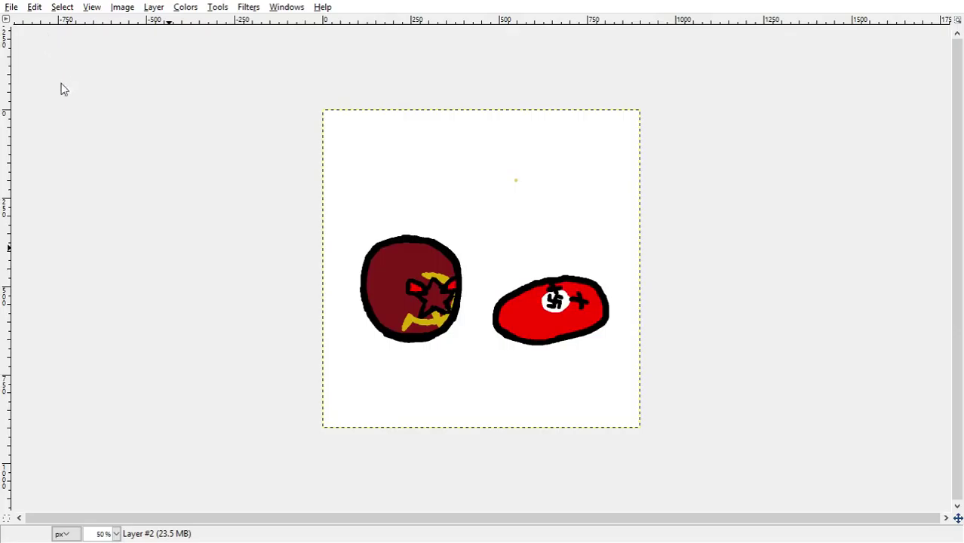
scroll(431, 301, "up", 2)
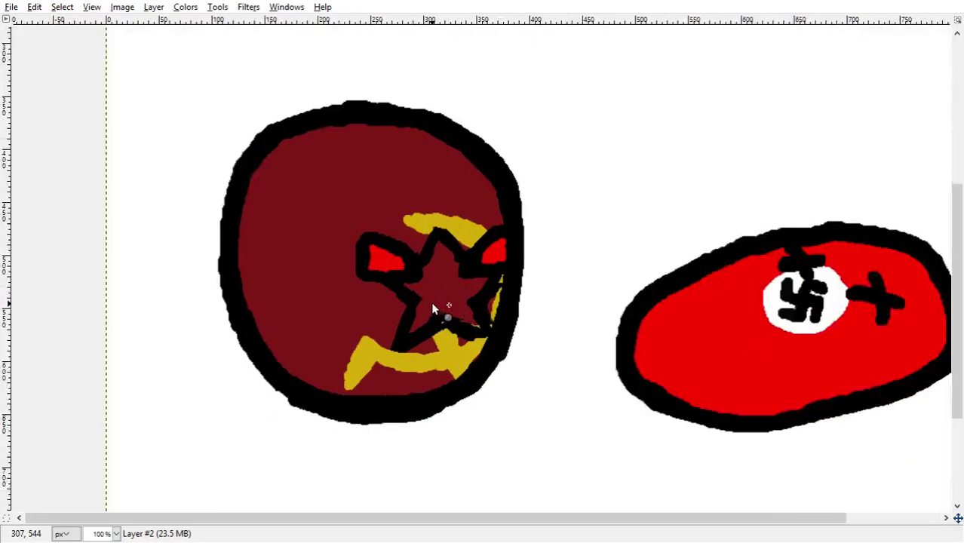
scroll(430, 244, "up", 2)
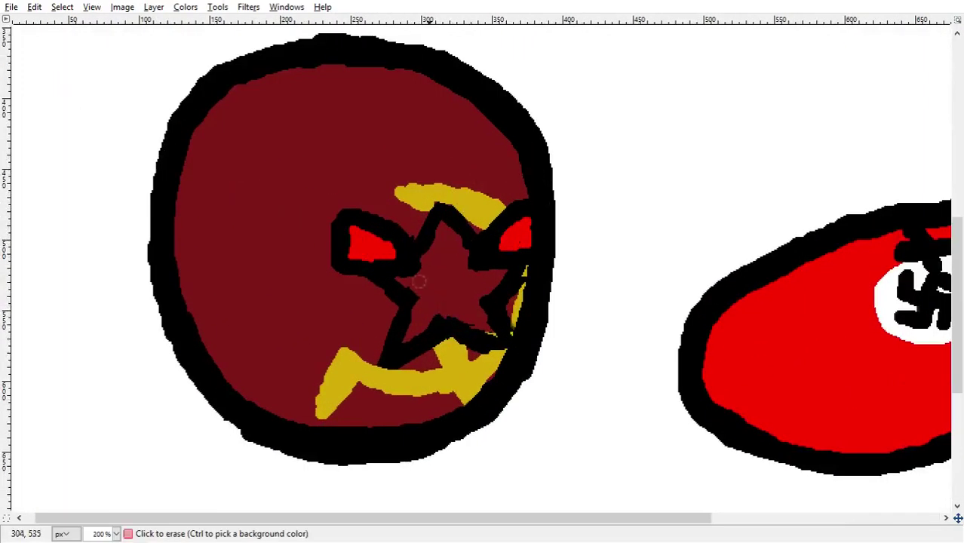
Step: Erase the star's messy upper-left edge, redraw it in black and thicken its right outline
left_click(441, 305)
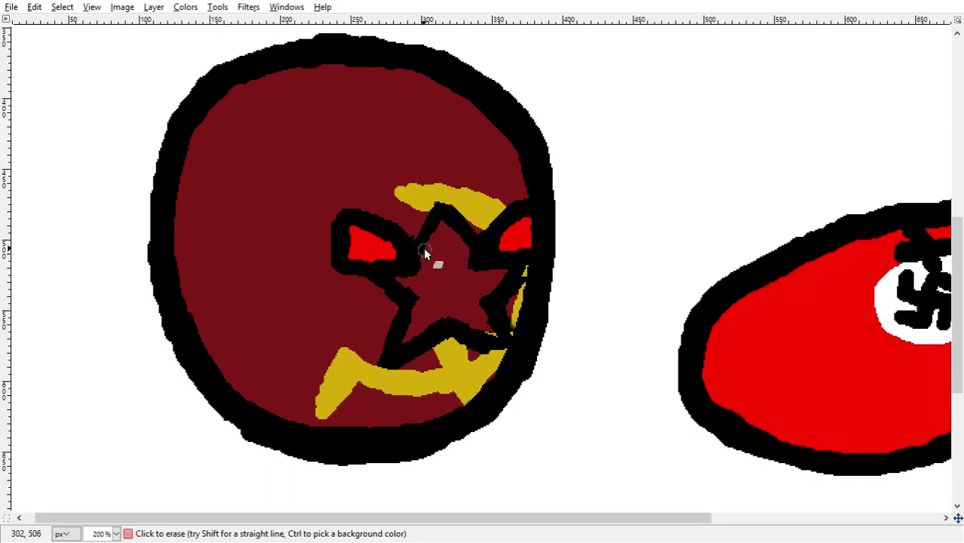
left_click_drag(420, 253, 441, 231)
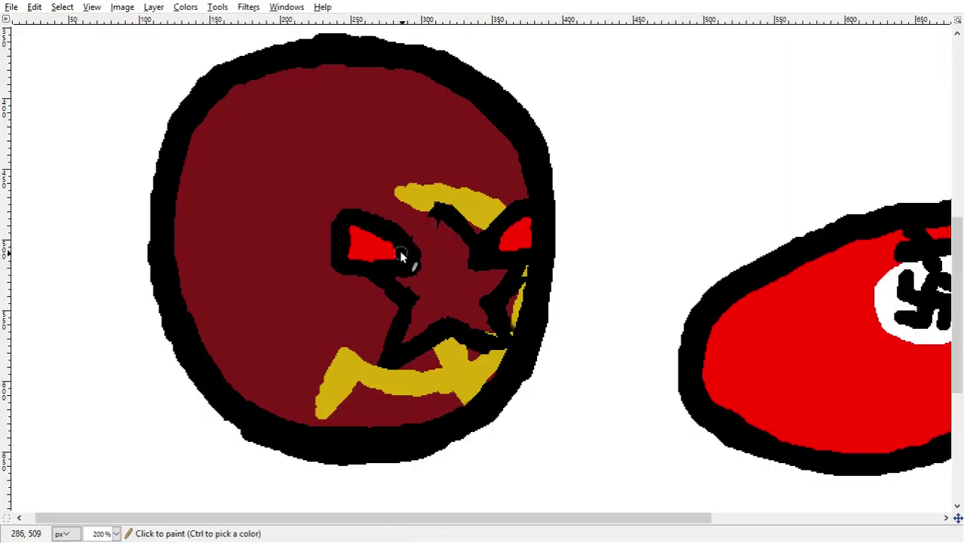
left_click_drag(420, 255, 436, 217)
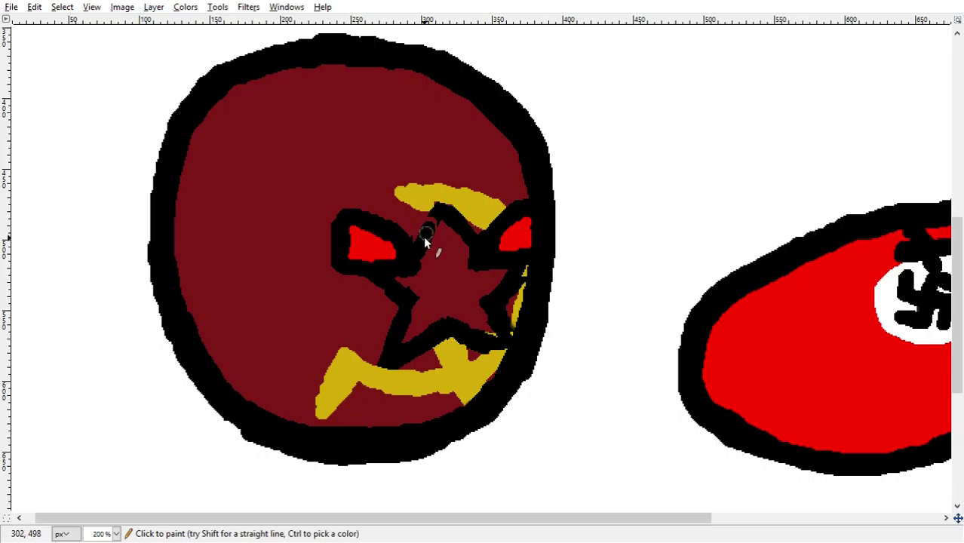
left_click_drag(469, 249, 483, 264)
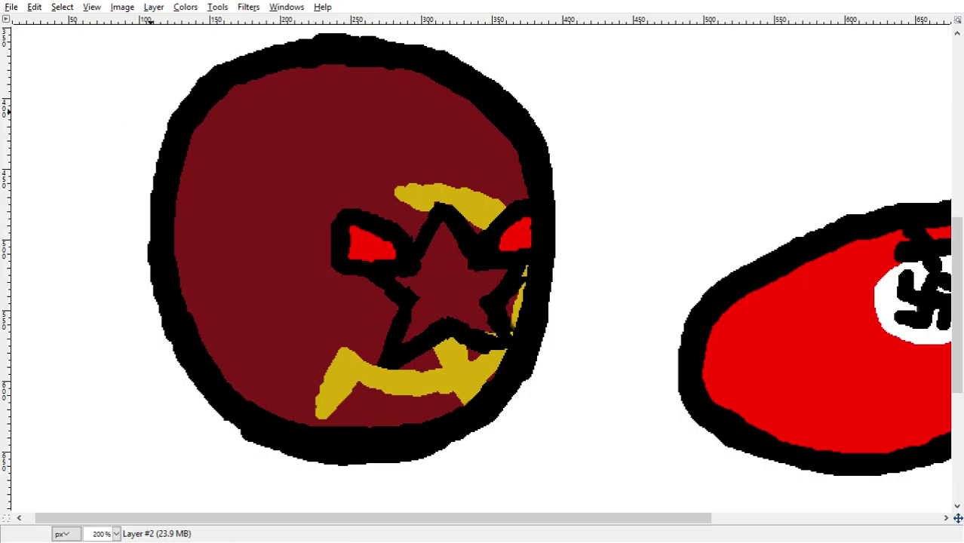
Step: With brush size 4, thicken the star's top and upper-right outline, joining its right arm to the eye
key("shift+e")
key("bracketleft")
key("n")
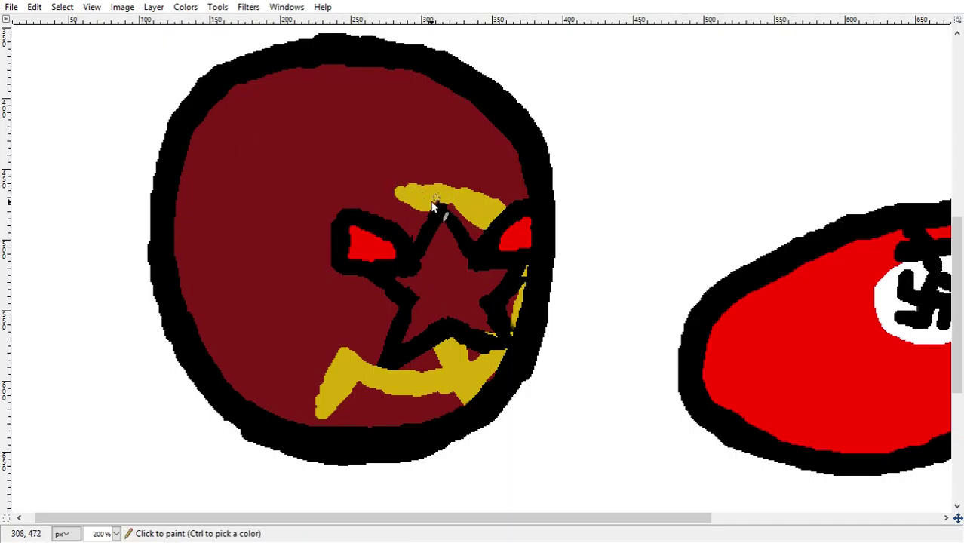
left_click(462, 207)
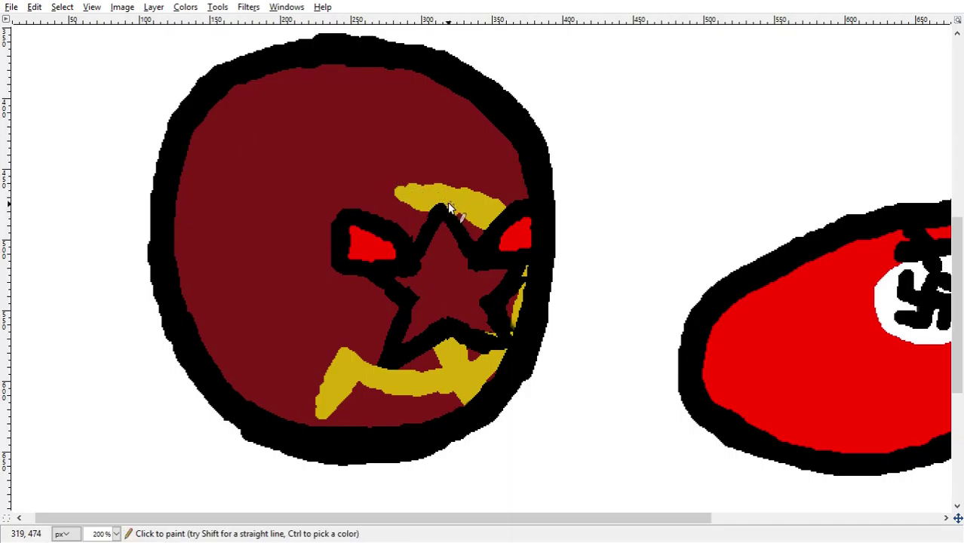
left_click_drag(447, 202, 486, 234)
left_click_drag(487, 270, 521, 265)
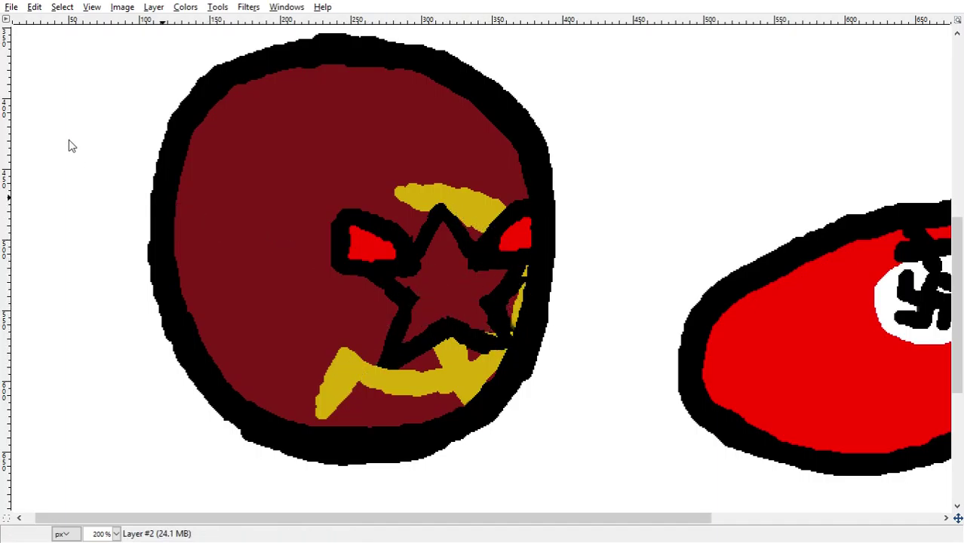
Step: Trim excess black from the star's lower outline edges
left_click(491, 332)
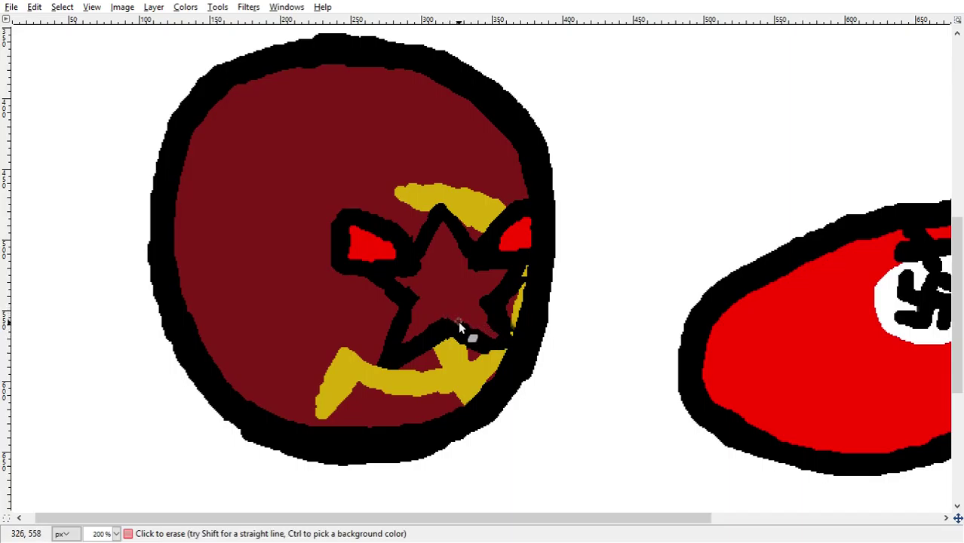
mouse_move(483, 339)
left_mouse_down()
mouse_move(494, 347)
mouse_move(495, 336)
left_mouse_up()
left_click_drag(410, 322, 400, 343)
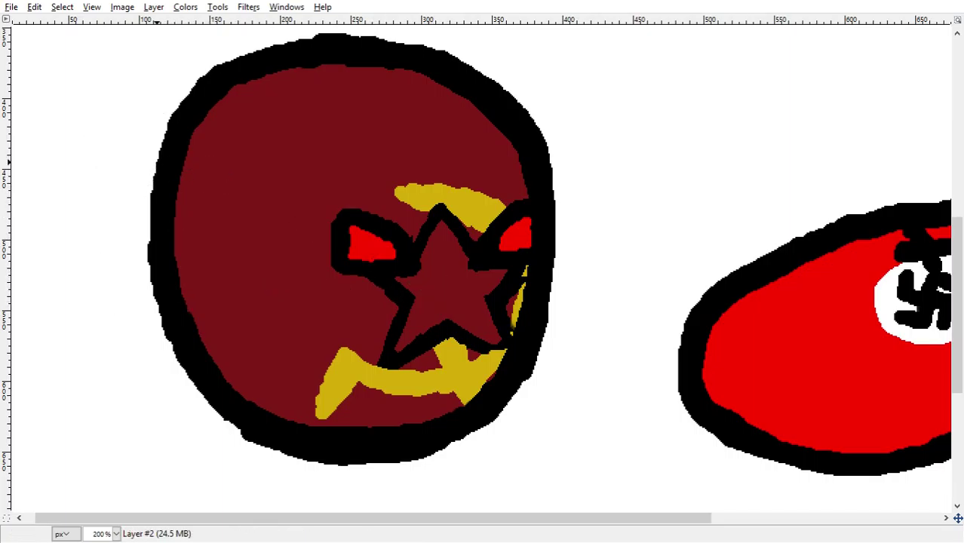
key("n")
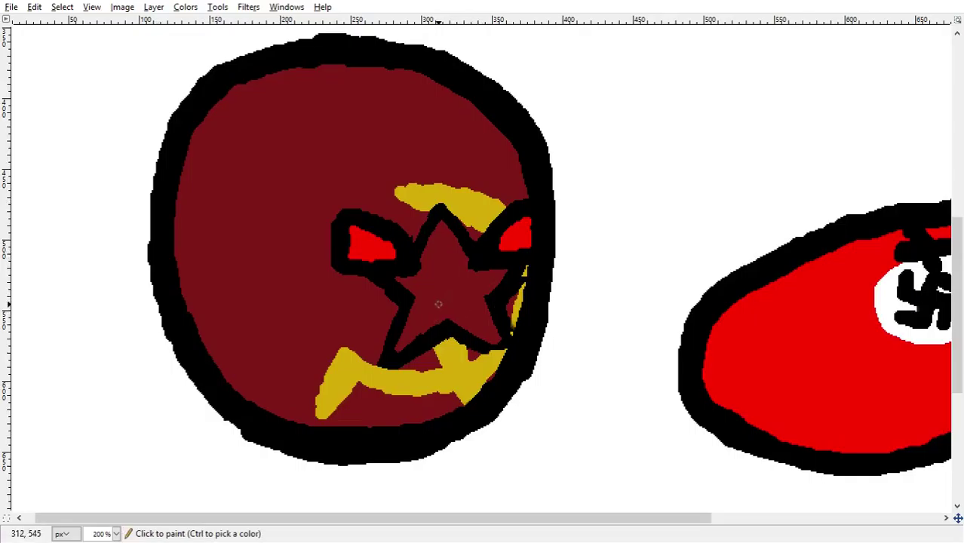
Step: Add a tiny black star at the big star's centre and a spiral vine above the left eye
mouse_move(441, 304)
left_mouse_down()
mouse_move(455, 305)
mouse_move(459, 287)
mouse_move(445, 280)
mouse_move(438, 303)
left_mouse_up()
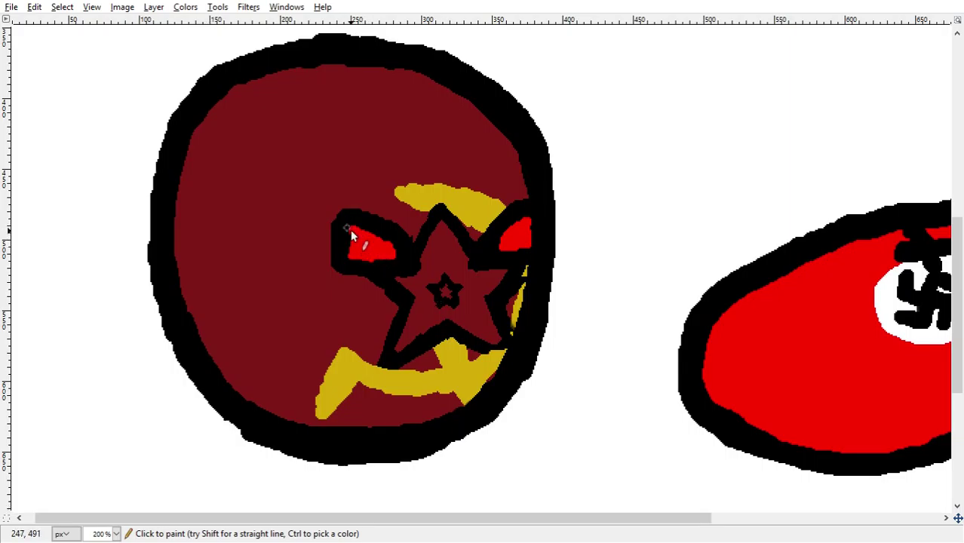
mouse_move(339, 216)
left_mouse_down()
mouse_move(344, 145)
mouse_move(359, 130)
mouse_move(391, 126)
mouse_move(402, 139)
mouse_move(398, 160)
mouse_move(372, 160)
left_mouse_up()
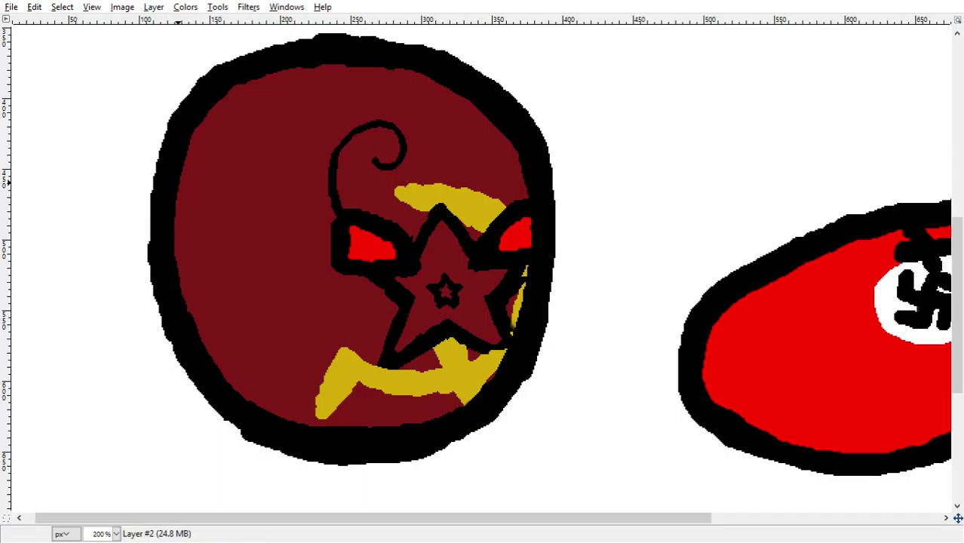
Step: Erase the vine's inner curl, then redraw its tip and extend the curl to the right
key("shift+e")
mouse_move(376, 167)
left_mouse_down()
mouse_move(412, 141)
mouse_move(402, 118)
left_mouse_up()
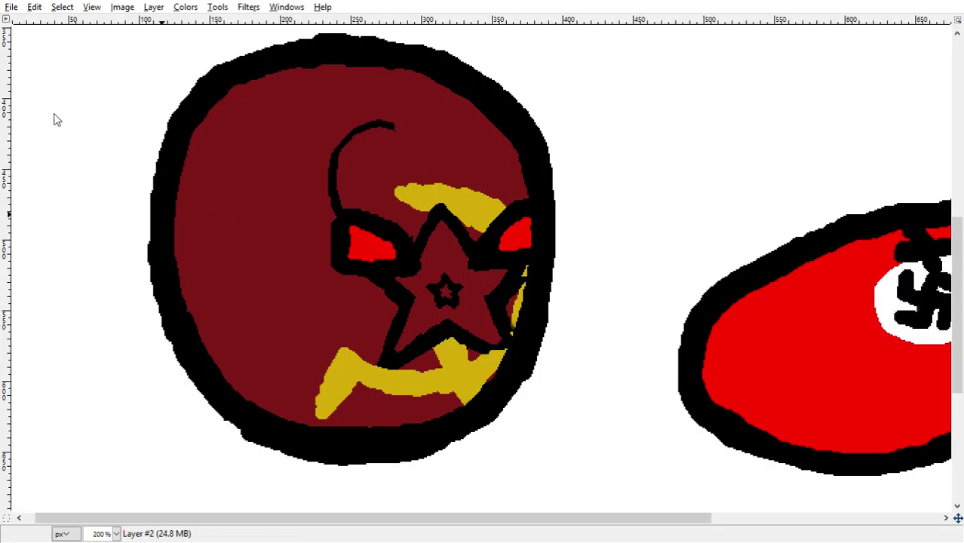
key("n")
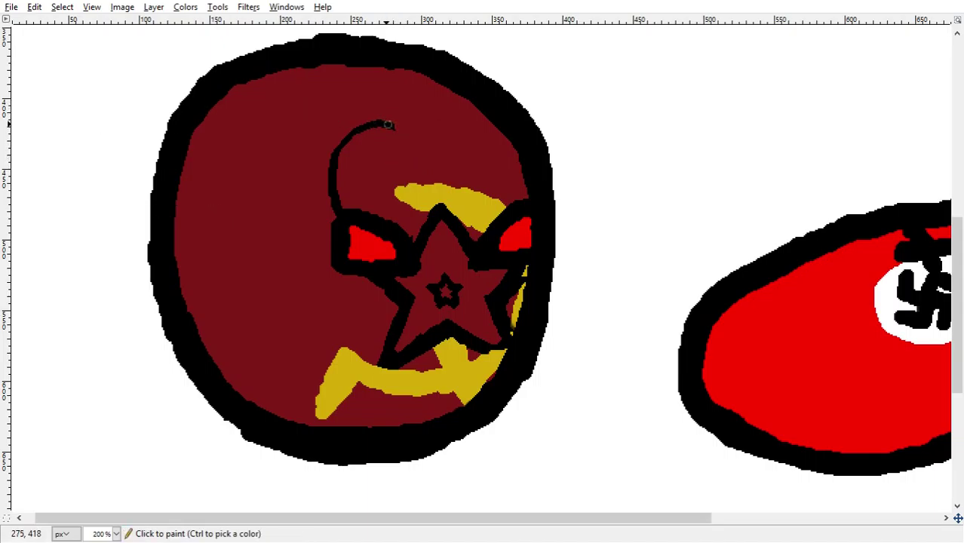
left_click(393, 124)
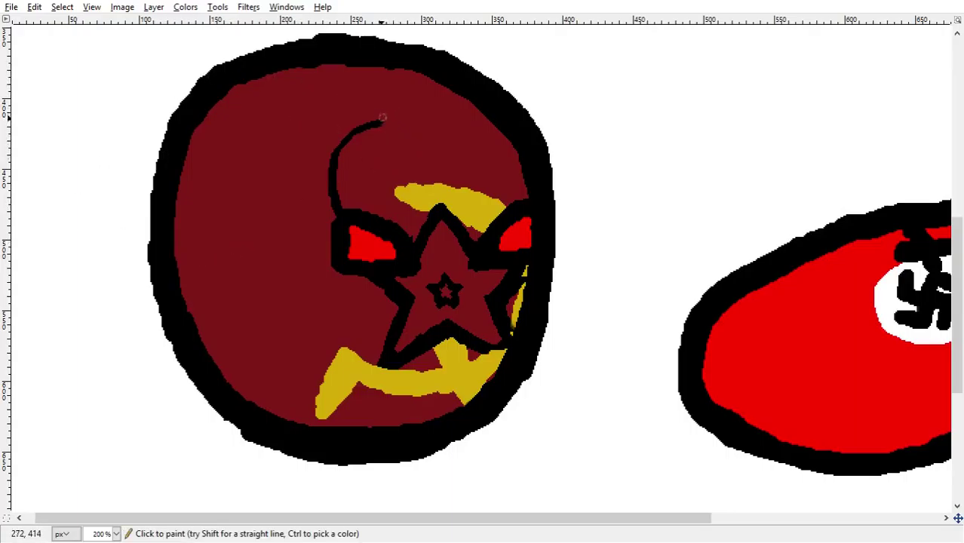
left_click_drag(385, 123, 422, 138)
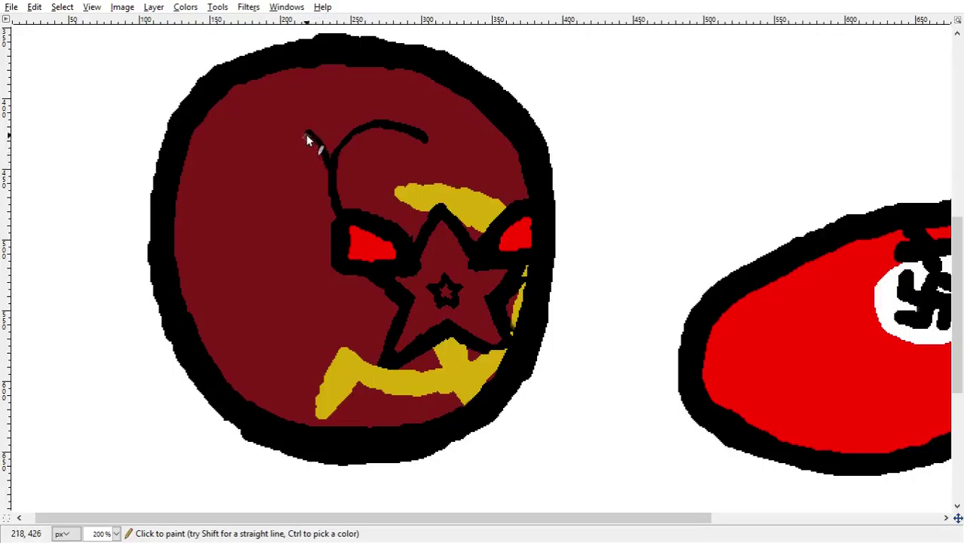
Step: Add two forked branch strokes above the left eye and a spiral curl off the vine
left_click_drag(302, 128, 330, 156)
left_click_drag(323, 120, 330, 145)
mouse_move(338, 196)
left_mouse_down()
mouse_move(382, 176)
mouse_move(364, 164)
mouse_move(360, 177)
left_mouse_up()
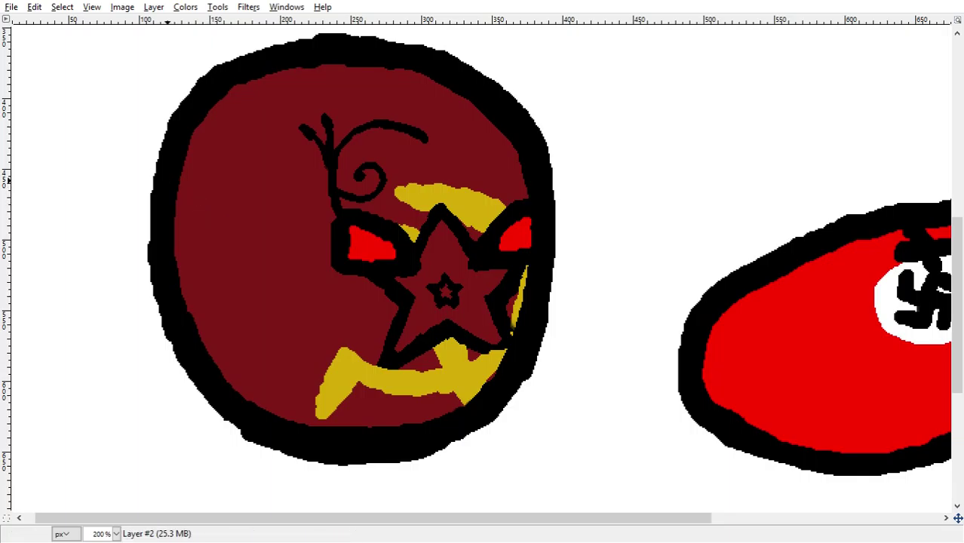
Step: Draw black vines down-left from the star and left eye, outlining the eye and running down the left side
left_click_drag(419, 361, 391, 395)
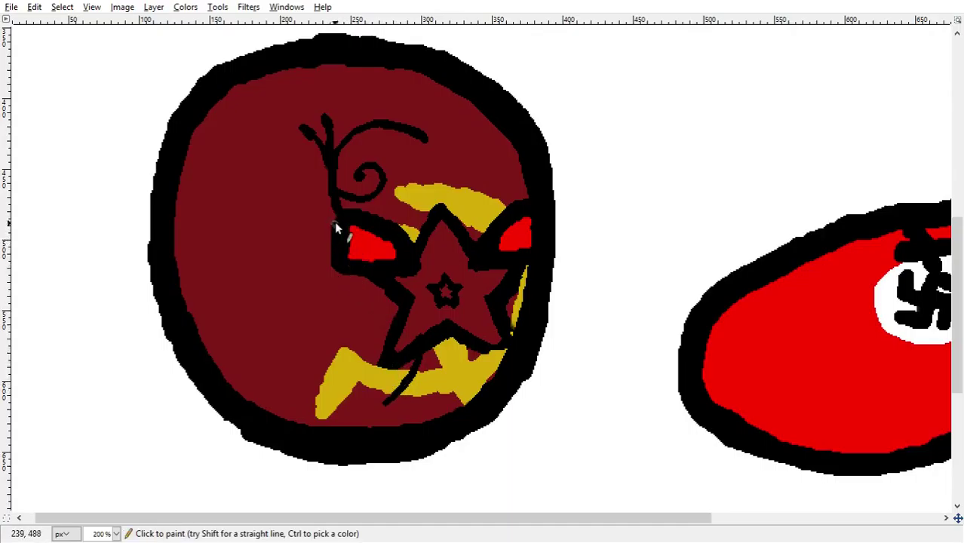
left_click_drag(334, 223, 315, 255)
left_click_drag(300, 266, 276, 274)
mouse_move(336, 257)
left_mouse_down()
mouse_move(332, 228)
mouse_move(294, 305)
left_mouse_up()
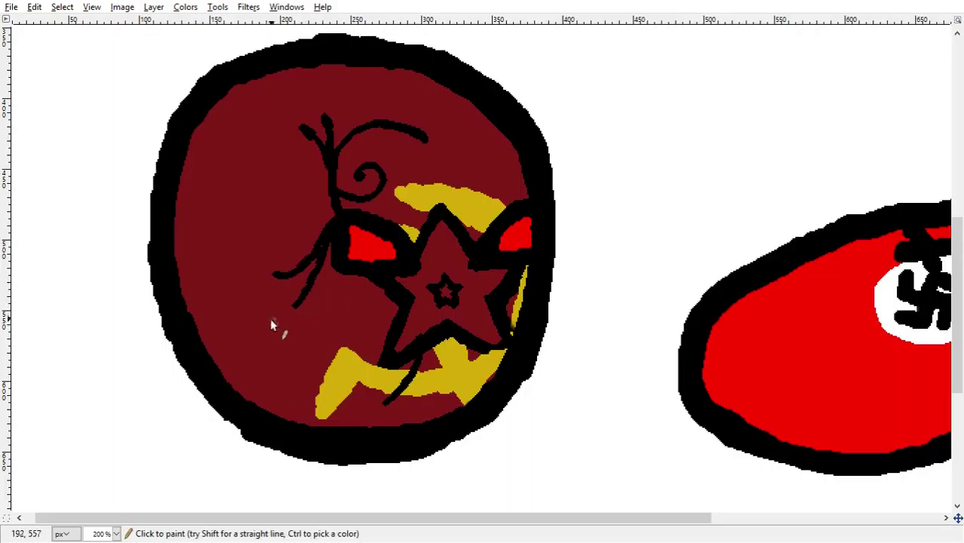
mouse_move(295, 305)
left_mouse_down()
mouse_move(273, 365)
mouse_move(282, 384)
mouse_move(310, 390)
left_mouse_up()
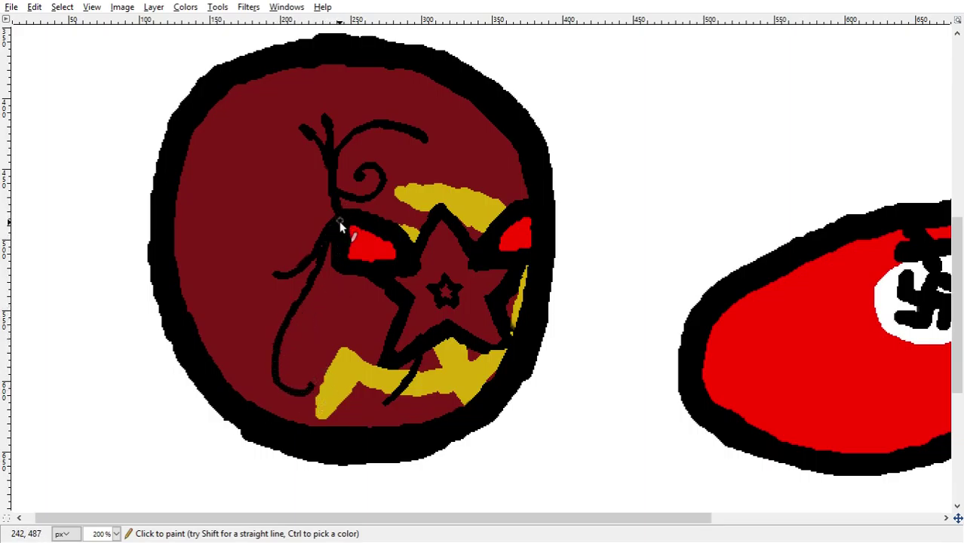
Step: Erase a spot above the left eye and redraw a curved black line beside it
key("shift+e")
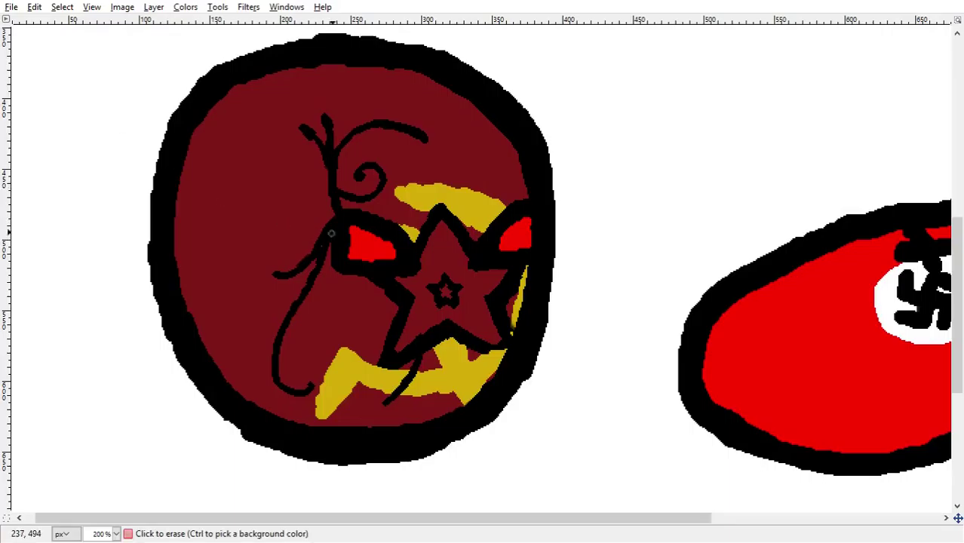
left_click(332, 221)
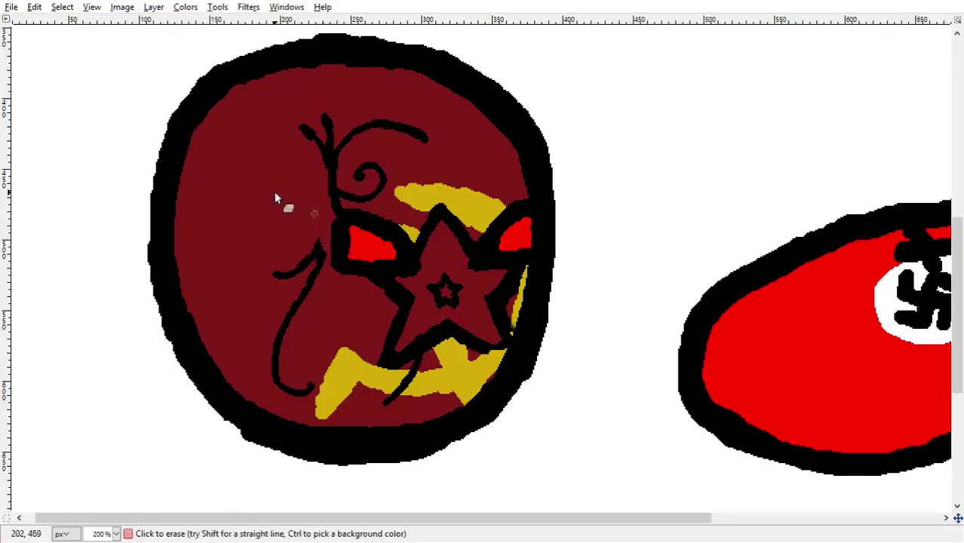
key("n")
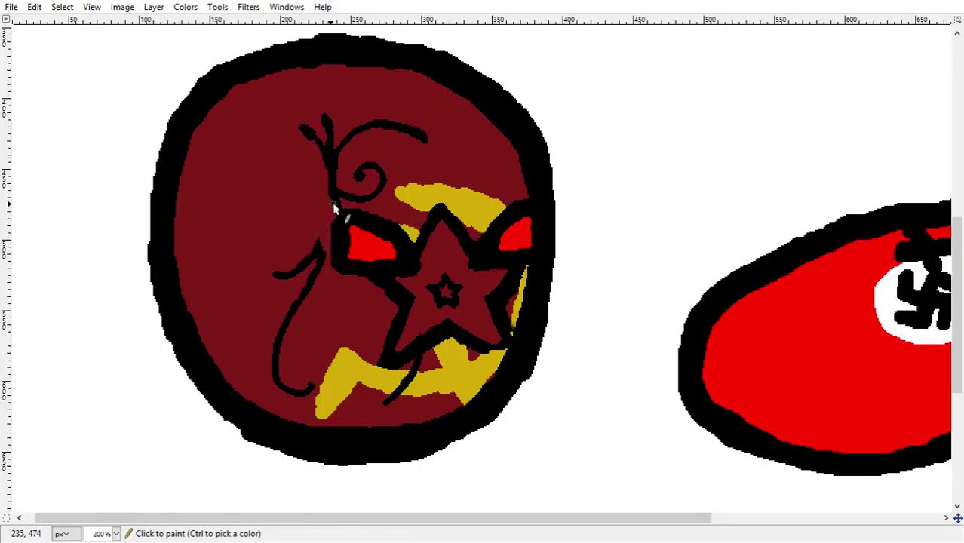
left_click_drag(312, 215, 333, 256)
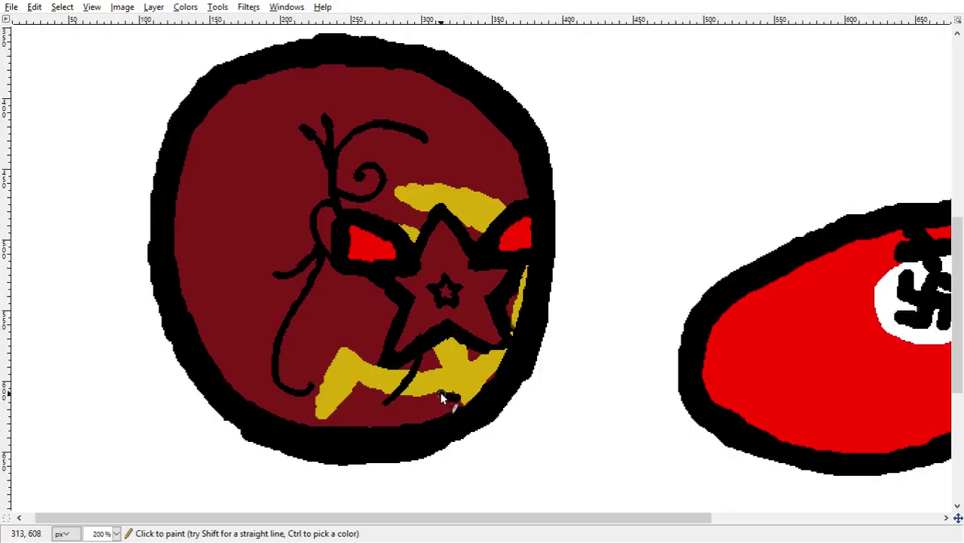
Step: Draw black curls along the lower yellow sickle's bottom edge and a spiral above the star
mouse_move(450, 395)
left_mouse_down()
mouse_move(456, 374)
mouse_move(464, 395)
left_mouse_up()
mouse_move(365, 389)
left_mouse_down()
mouse_move(324, 391)
mouse_move(325, 407)
mouse_move(368, 412)
mouse_move(343, 405)
left_mouse_up()
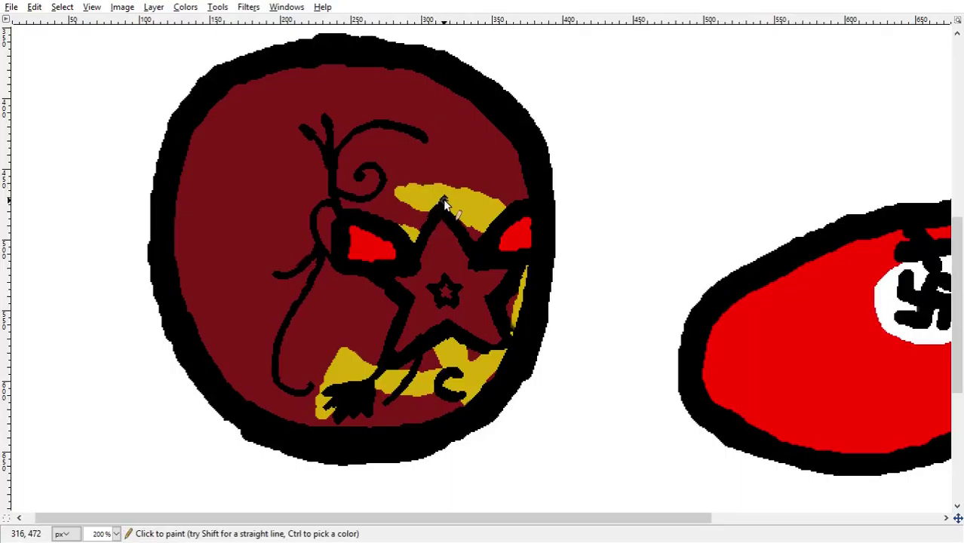
left_click_drag(443, 199, 422, 177)
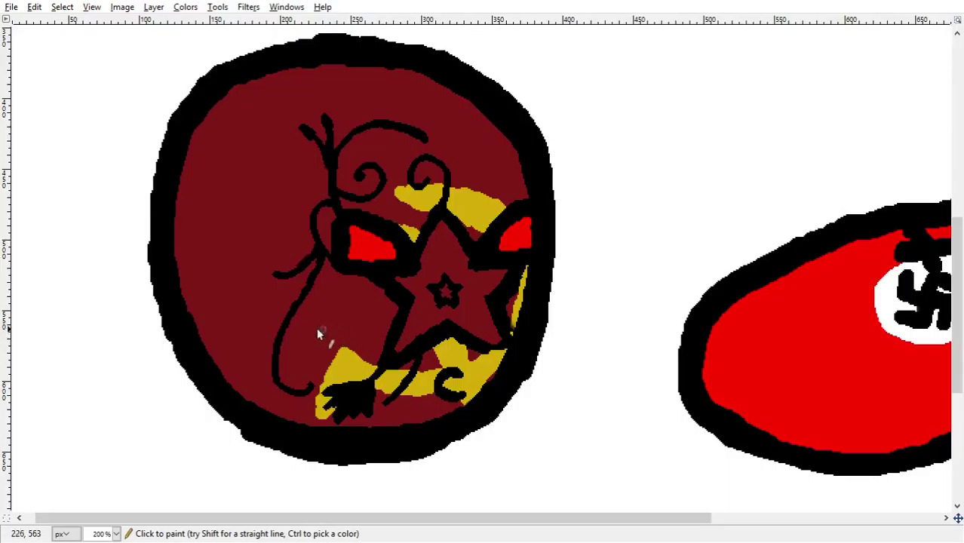
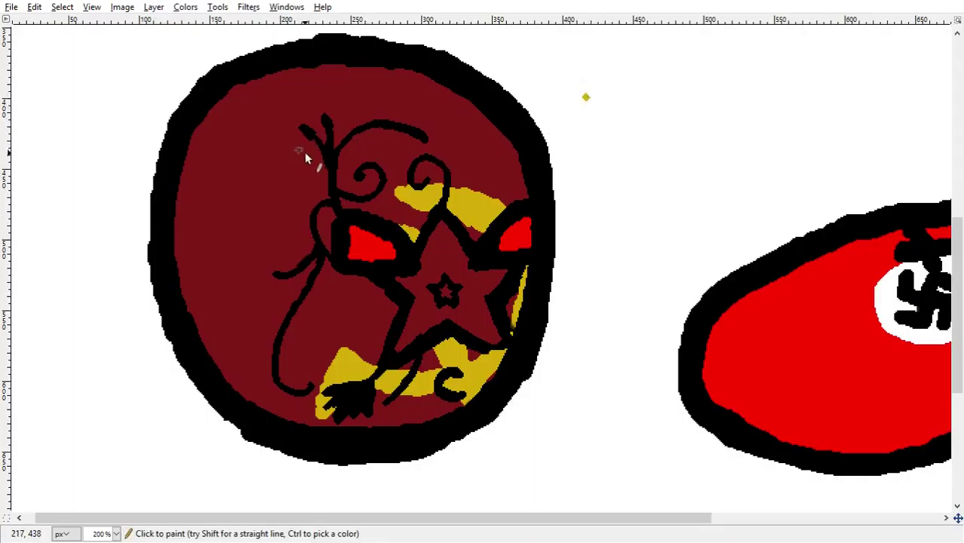
Step: Try short black and grey L-shaped strokes on the dark red ball, then undo them
key("shift")
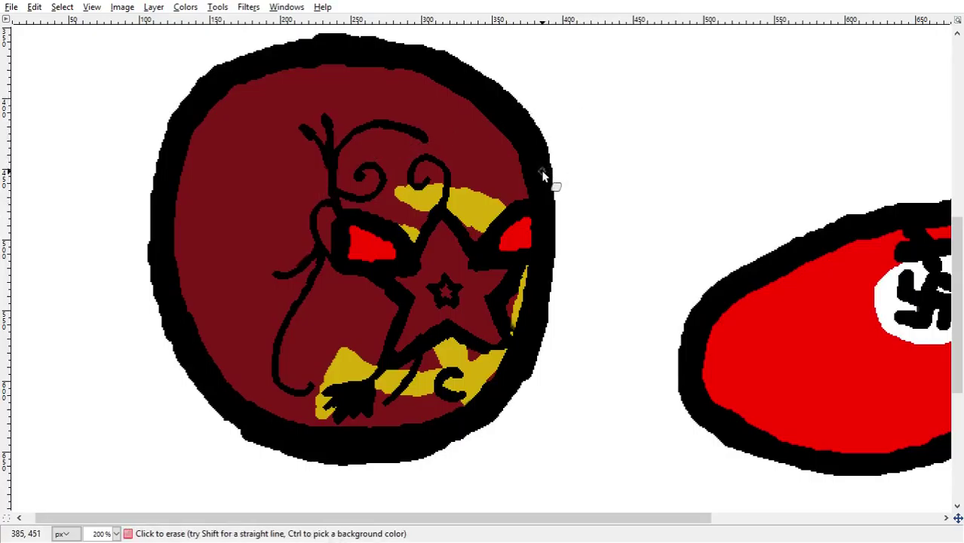
key("n")
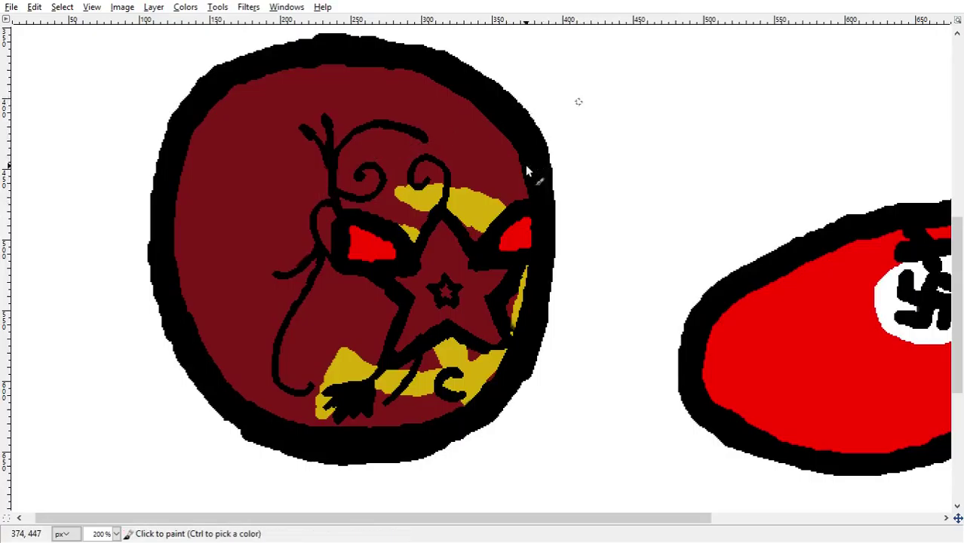
key("b")
left_click_drag(255, 332, 244, 332)
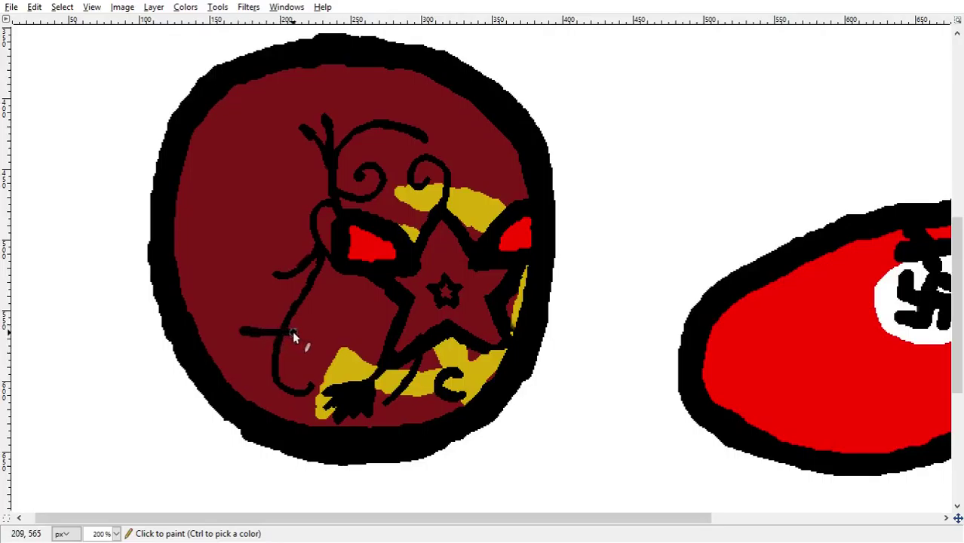
key("ctrl+z")
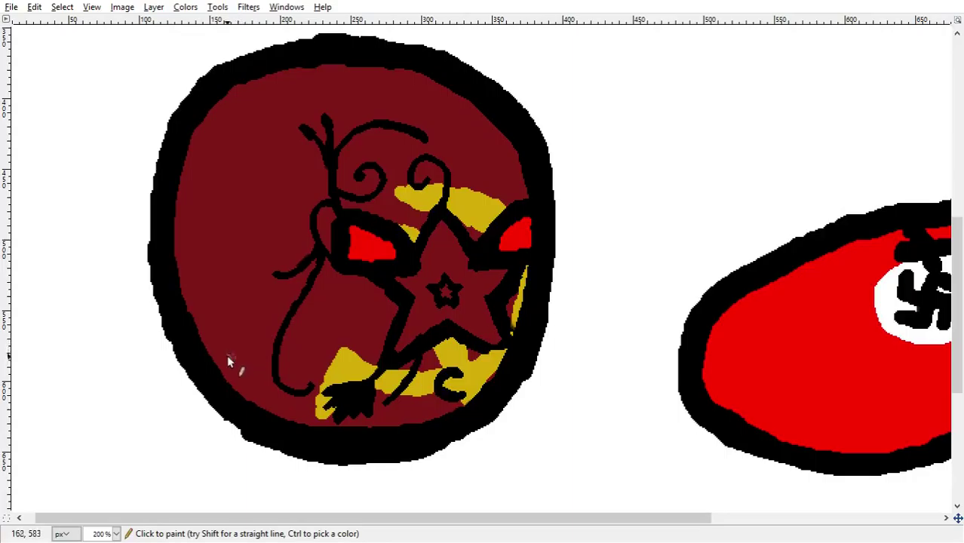
left_click_drag(217, 342, 273, 344)
mouse_move(212, 344)
left_mouse_down()
mouse_move(212, 306)
mouse_move(240, 297)
mouse_move(289, 311)
left_mouse_up()
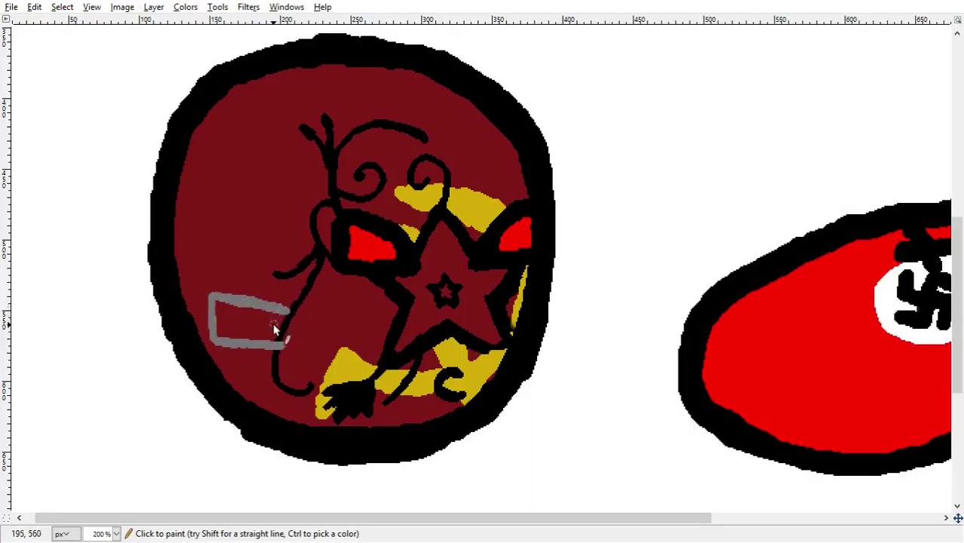
key("ctrl+z")
key("ctrl+z")
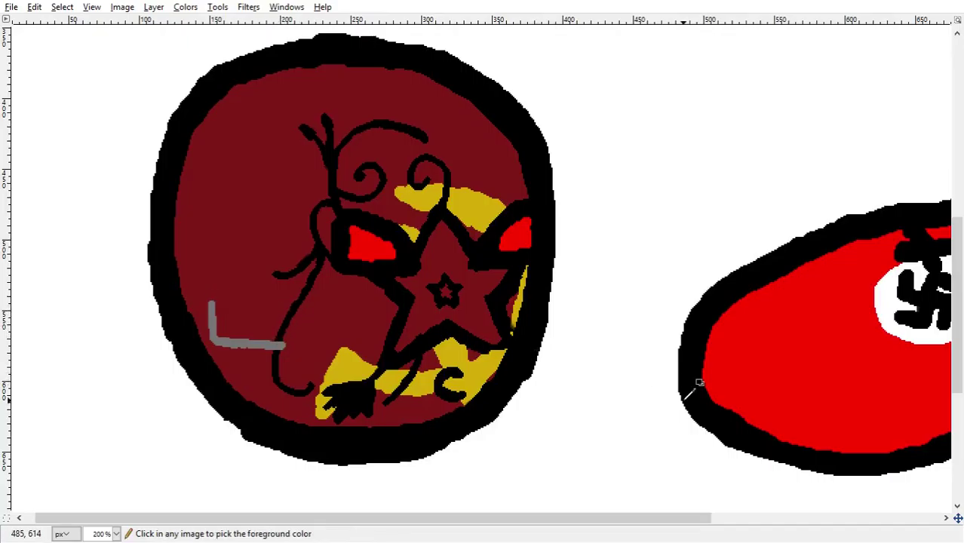
key("ctrl+z")
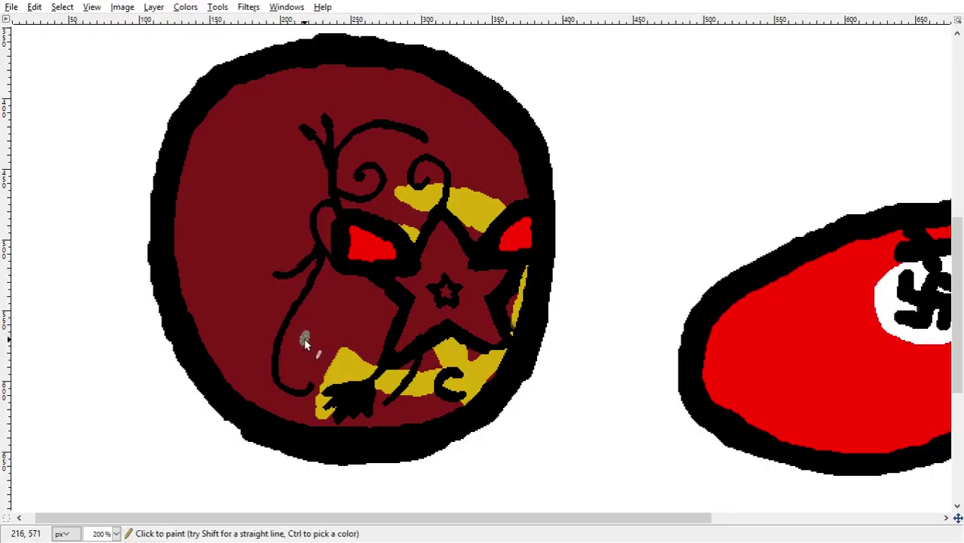
Step: Paint and fill a thick grey elongated blade across the ball's lower left
left_click_drag(303, 339, 326, 325)
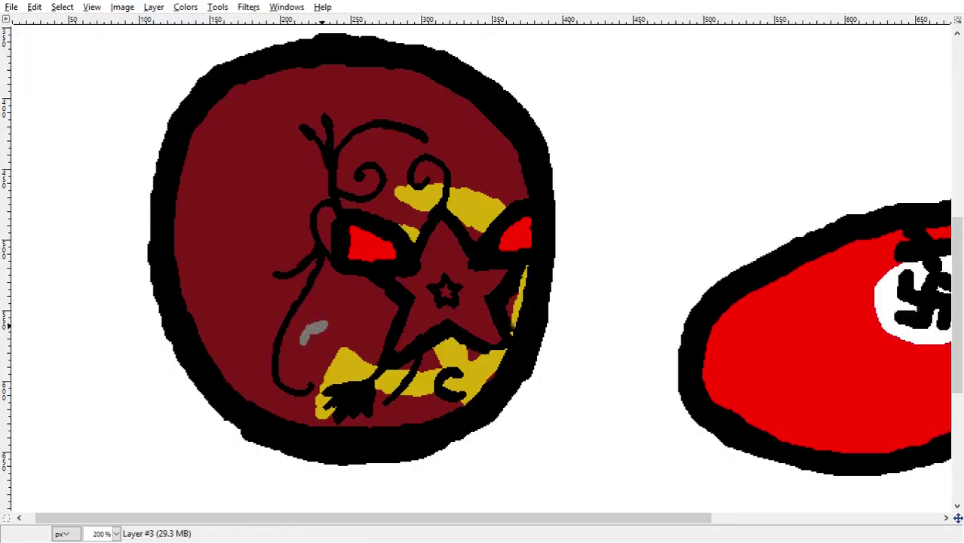
left_click_drag(324, 326, 388, 349)
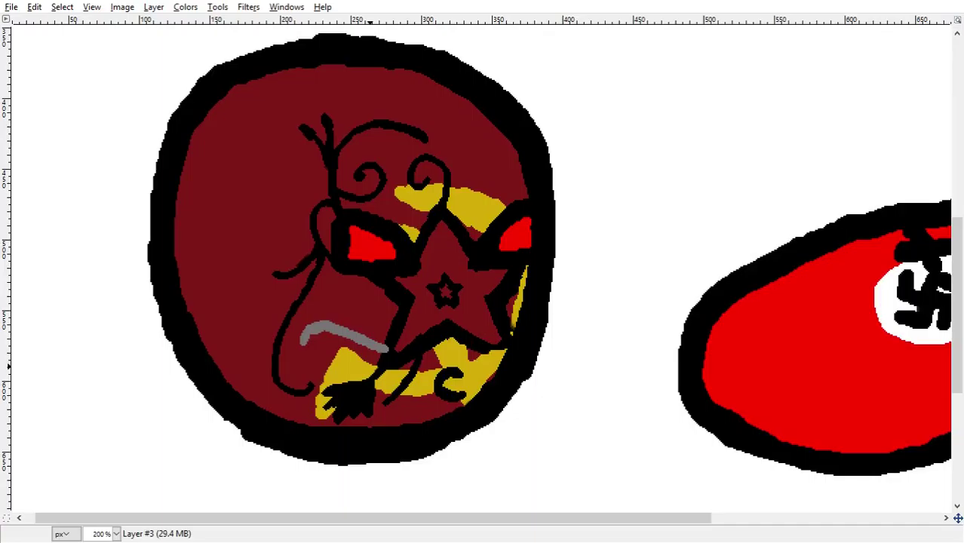
left_click_drag(392, 352, 412, 374)
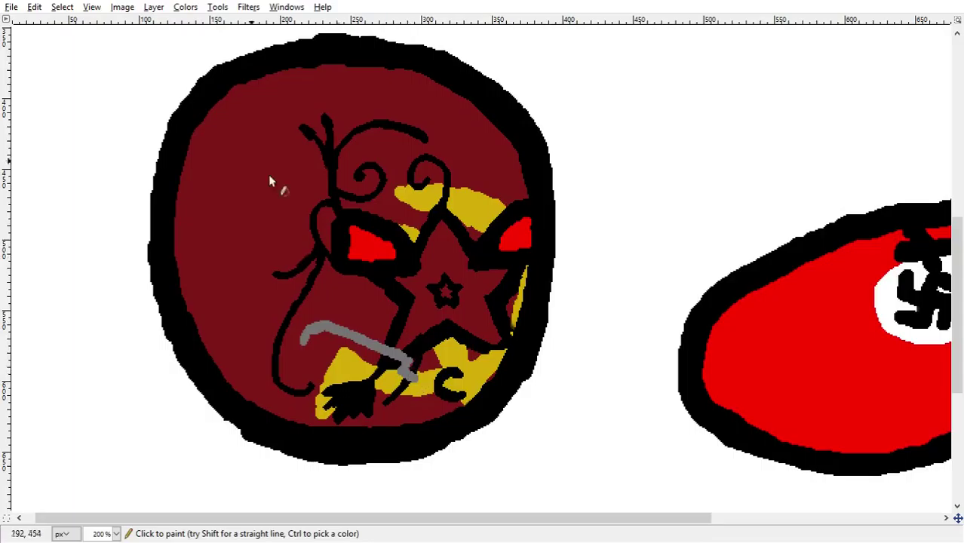
key("shift+e")
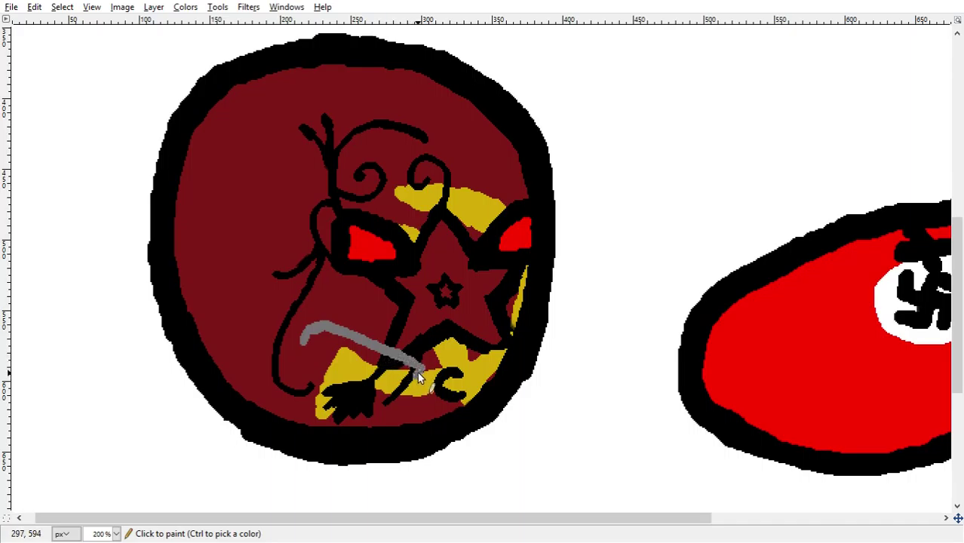
left_click_drag(398, 377, 387, 381)
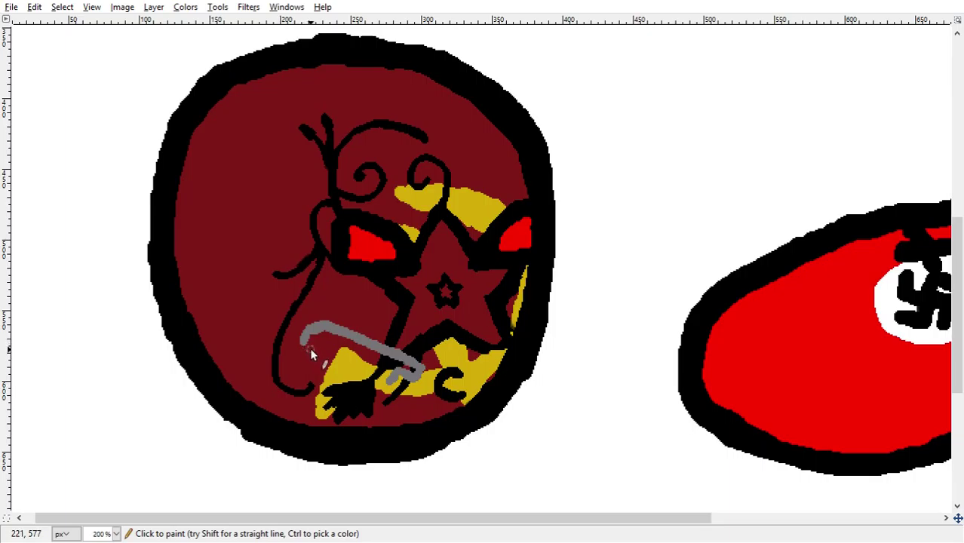
mouse_move(304, 341)
left_mouse_down()
mouse_move(391, 386)
mouse_move(329, 347)
left_mouse_up()
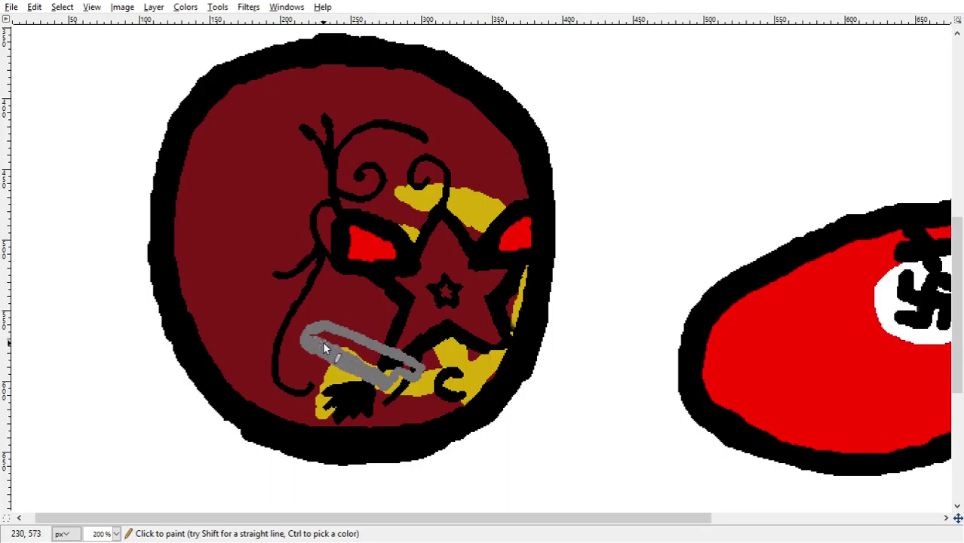
left_click_drag(328, 348, 347, 351)
left_click_drag(347, 346, 385, 375)
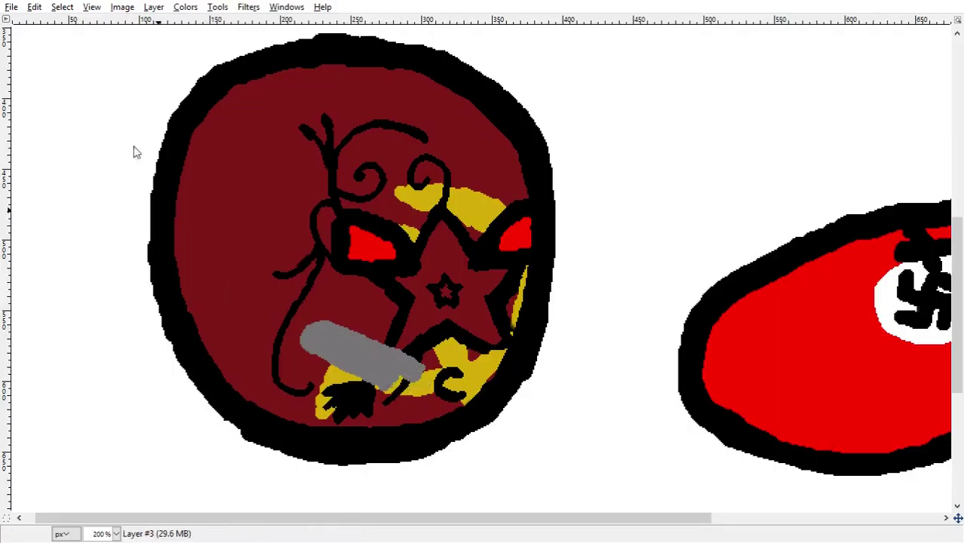
key("shift+e")
Step: Erase the stray grey pixels below the blade's lower-left end
left_click_drag(311, 360, 361, 386)
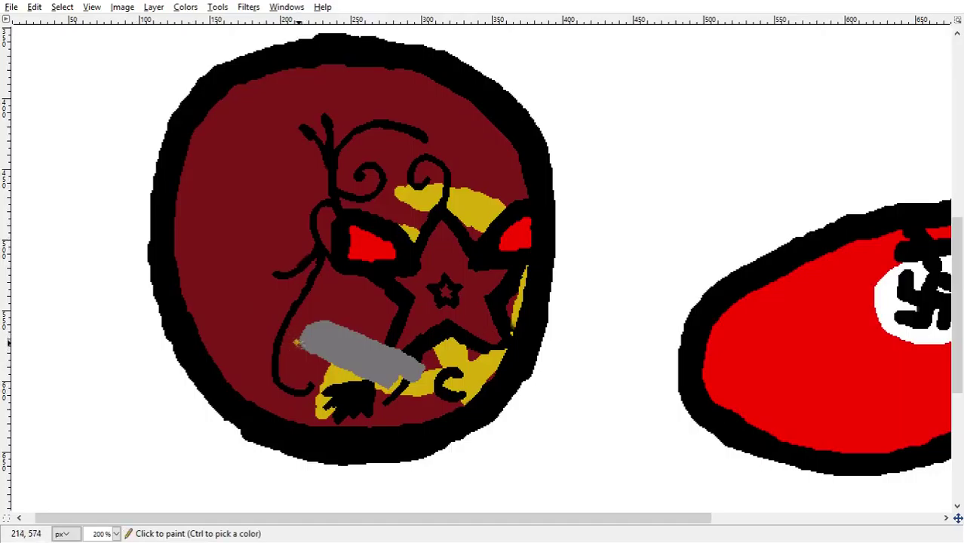
Step: Paint an orange handle running left from the grey blade and hooking upward
left_click_drag(297, 343, 261, 323)
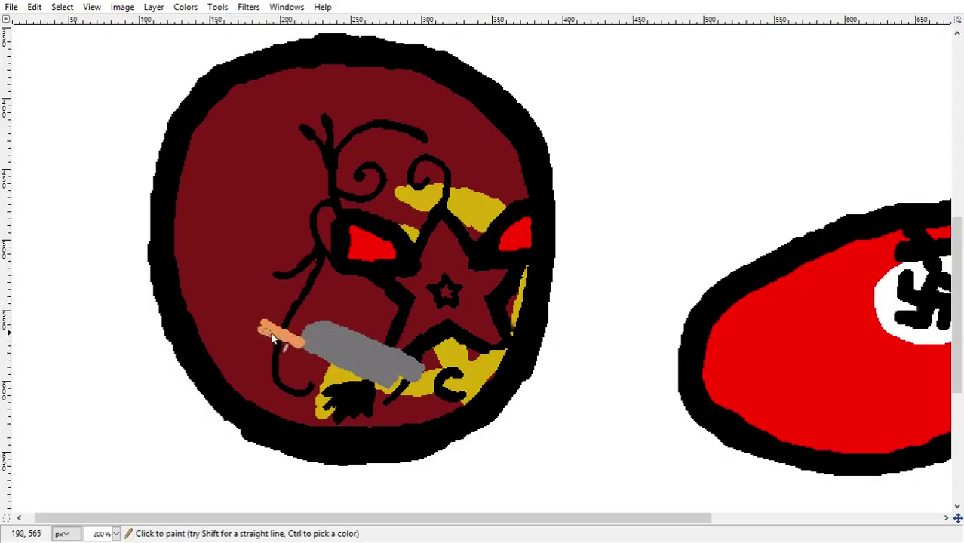
mouse_move(272, 337)
left_mouse_down()
mouse_move(231, 314)
mouse_move(256, 329)
left_mouse_up()
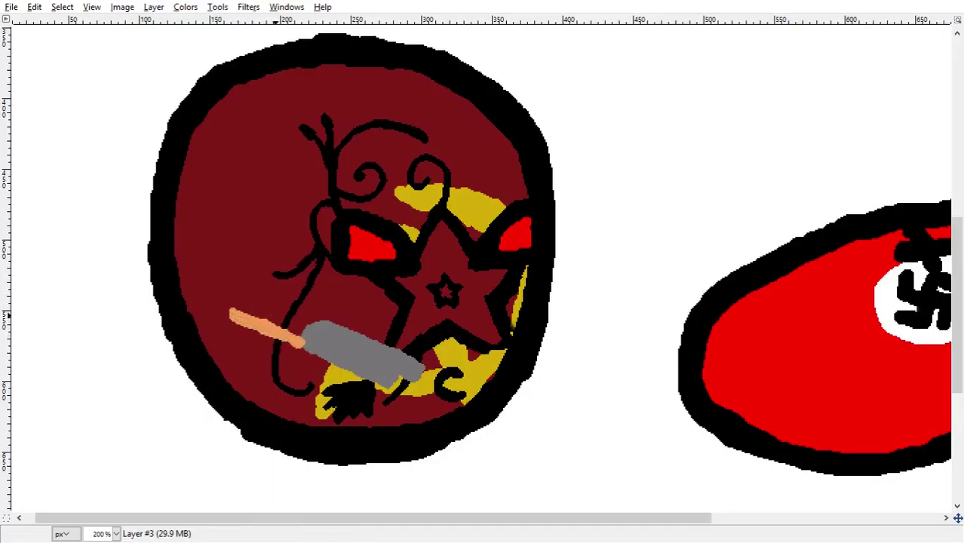
mouse_move(228, 316)
left_mouse_down()
mouse_move(244, 285)
mouse_move(276, 299)
left_mouse_up()
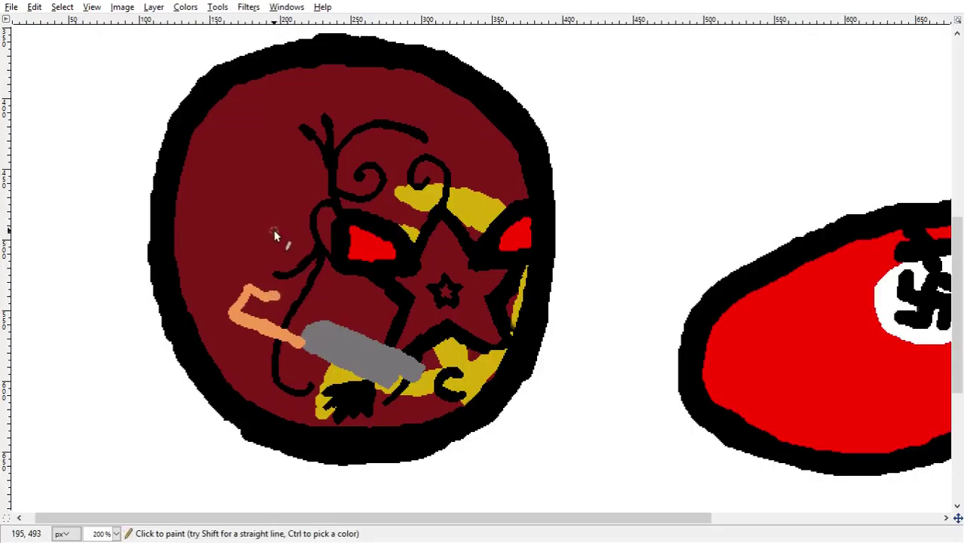
key("ctrl+z")
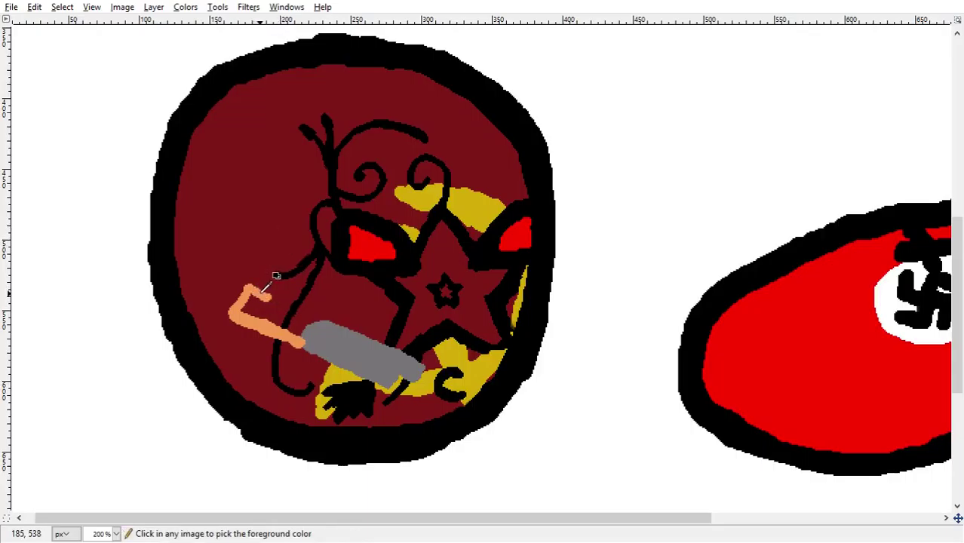
key("ctrl+z")
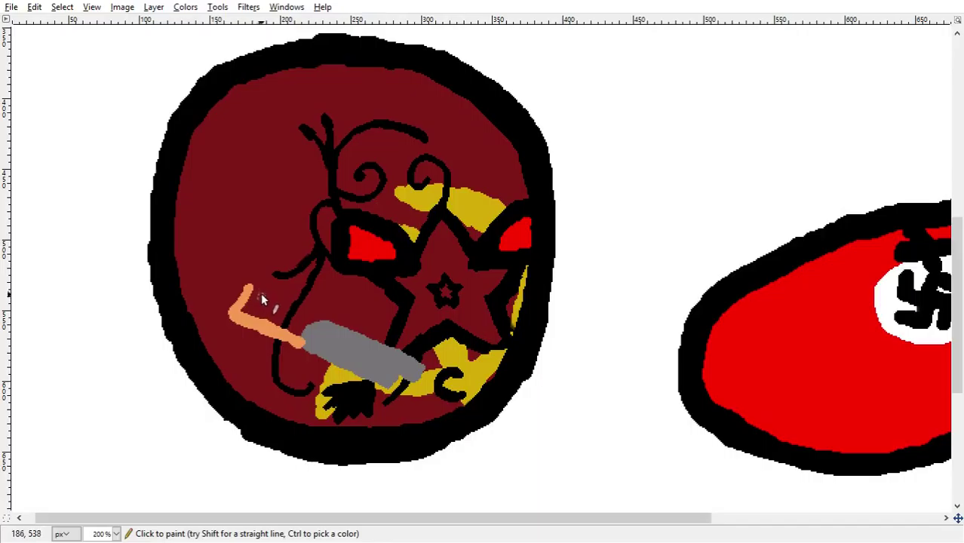
mouse_move(248, 288)
left_mouse_down()
mouse_move(320, 323)
mouse_move(283, 324)
mouse_move(268, 297)
mouse_move(245, 311)
mouse_move(278, 311)
left_mouse_up()
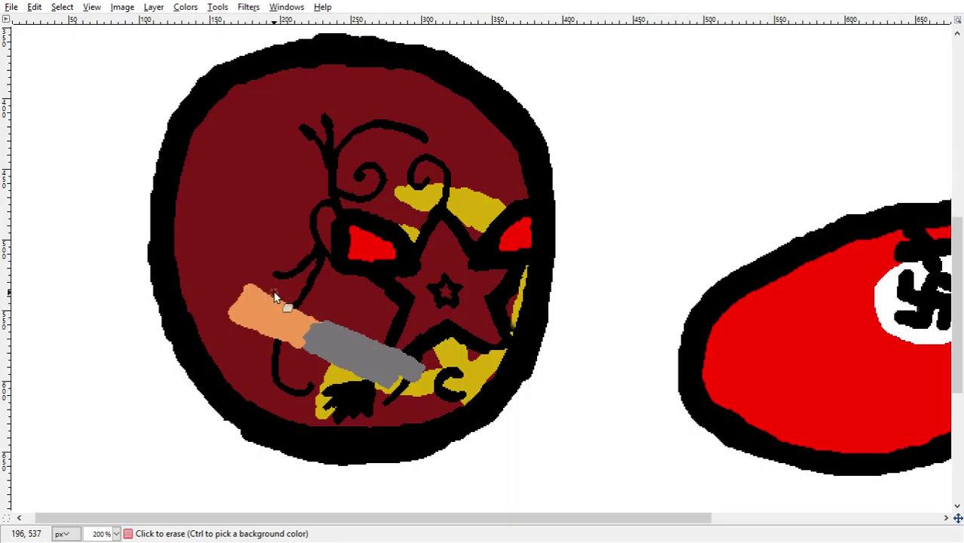
Step: Erase the uneven top edge of the orange handle
mouse_move(276, 298)
left_mouse_down()
mouse_move(261, 290)
mouse_move(298, 313)
mouse_move(252, 262)
left_mouse_up()
left_click_drag(251, 296, 291, 317)
left_click_drag(249, 290, 308, 319)
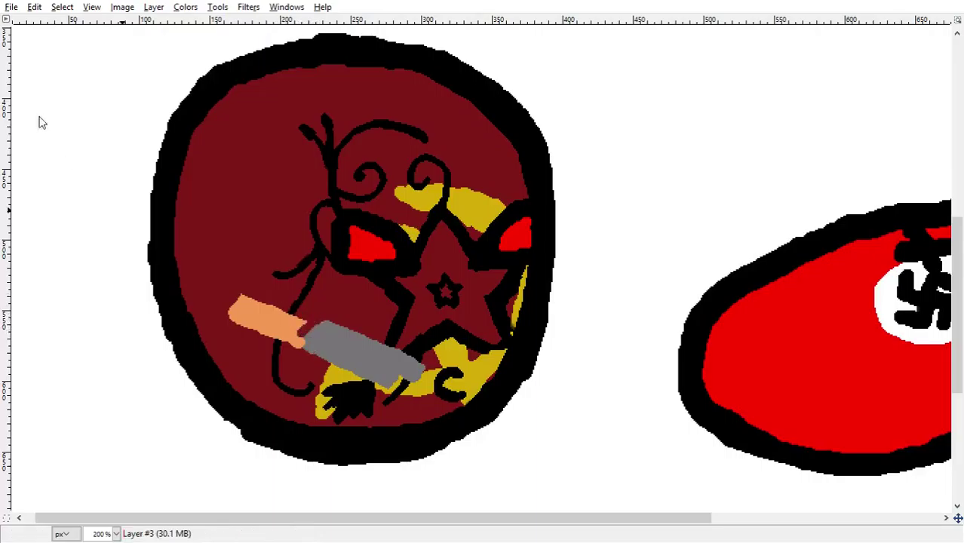
Step: Repaint the handle as a straighter orange bar with a clean join to the blade
key("p")
left_click(292, 340)
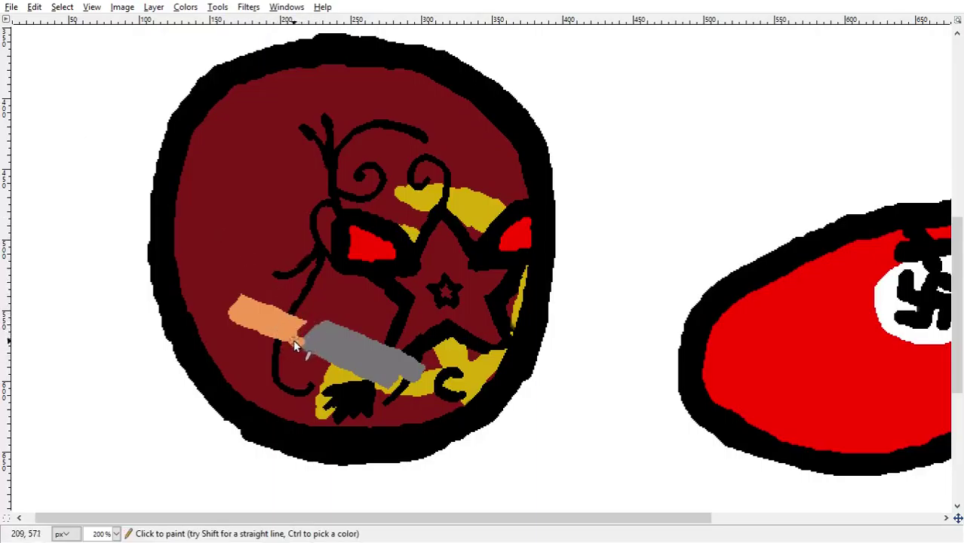
left_click_drag(267, 337, 228, 322)
left_click(302, 331)
left_click(312, 325)
left_click(303, 331)
mouse_move(288, 317)
left_mouse_down()
mouse_move(244, 290)
mouse_move(312, 332)
left_mouse_up()
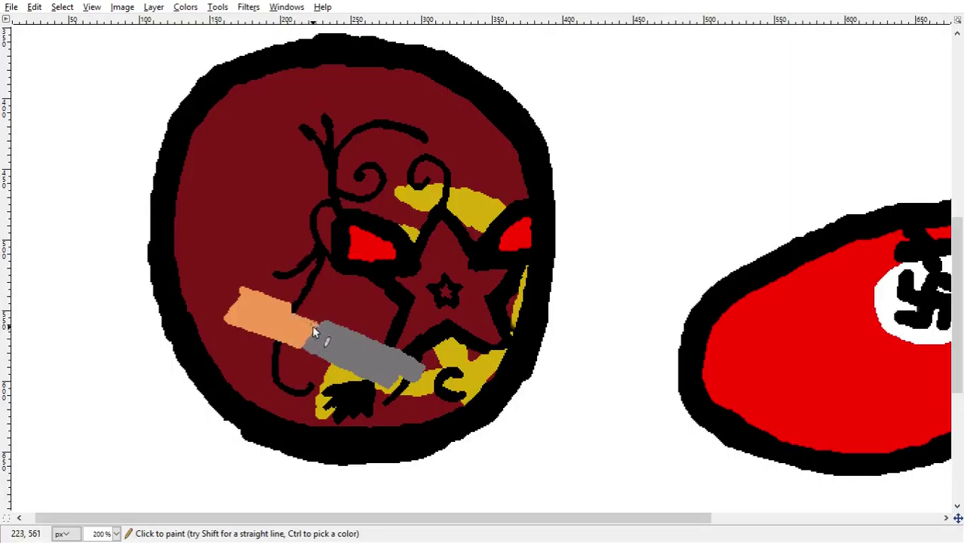
key("shift+e")
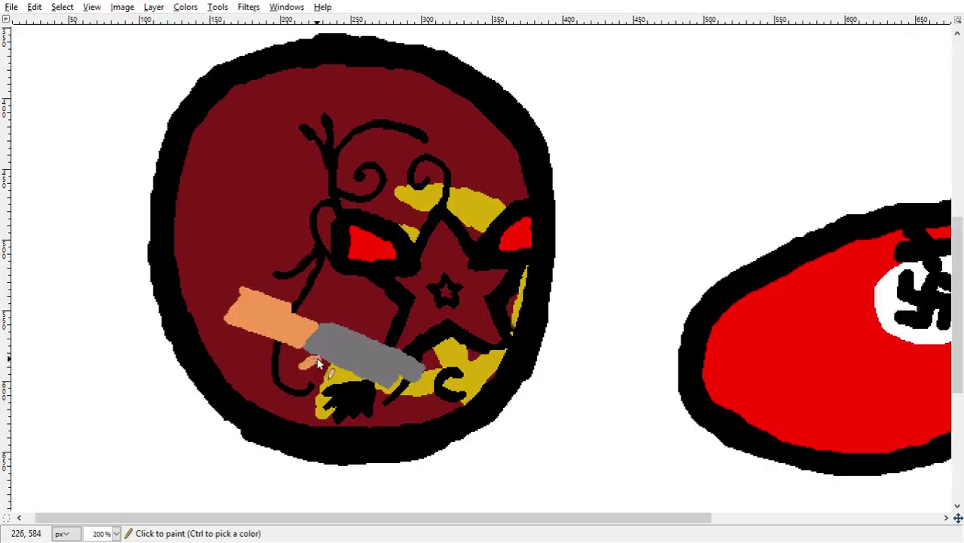
Step: At brush size 2, paint the orange hand along the gun to the black curl
mouse_move(316, 359)
left_mouse_down()
mouse_move(296, 375)
mouse_move(311, 361)
mouse_move(323, 368)
left_mouse_up()
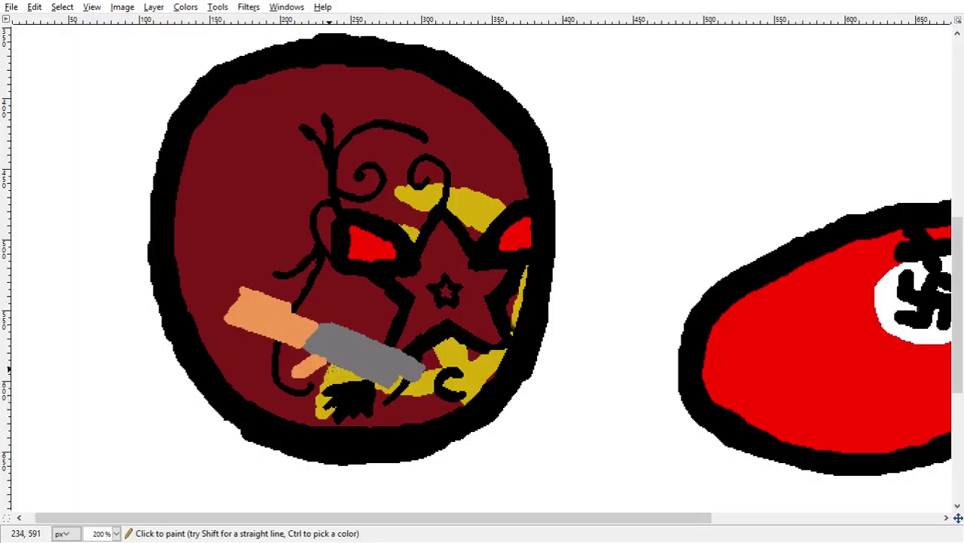
key("bracketleft")
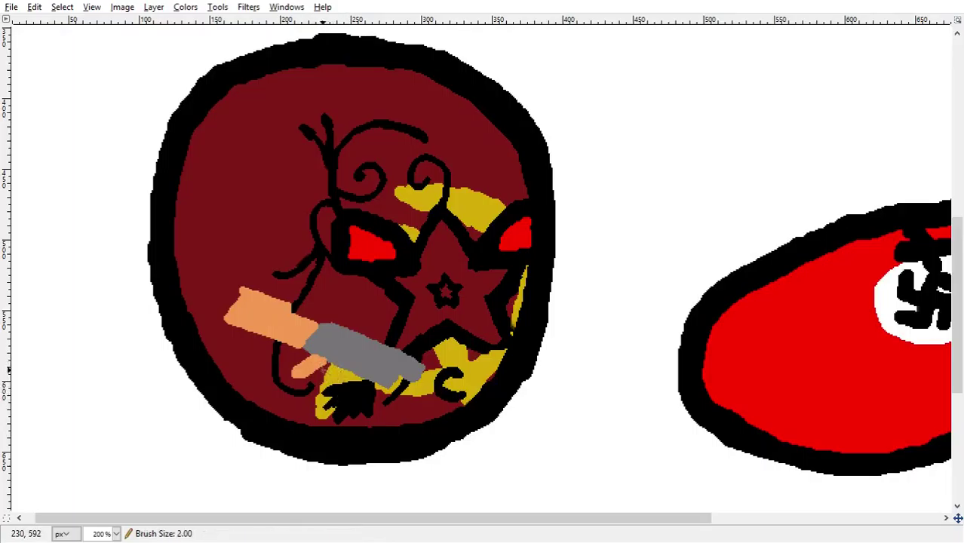
left_click_drag(320, 373, 337, 371)
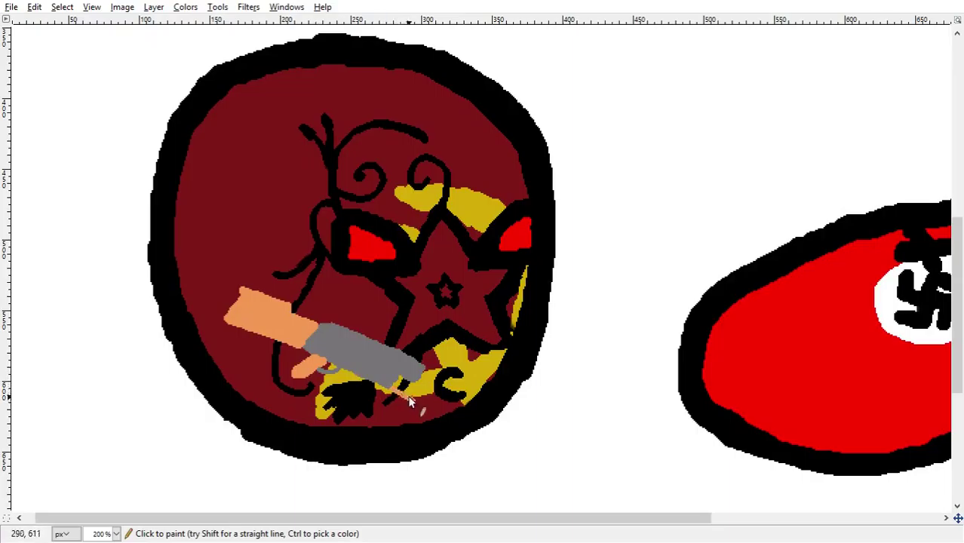
mouse_move(400, 389)
left_mouse_down()
mouse_move(411, 398)
mouse_move(405, 386)
left_mouse_up()
left_click_drag(400, 394, 404, 397)
left_click_drag(420, 380, 446, 382)
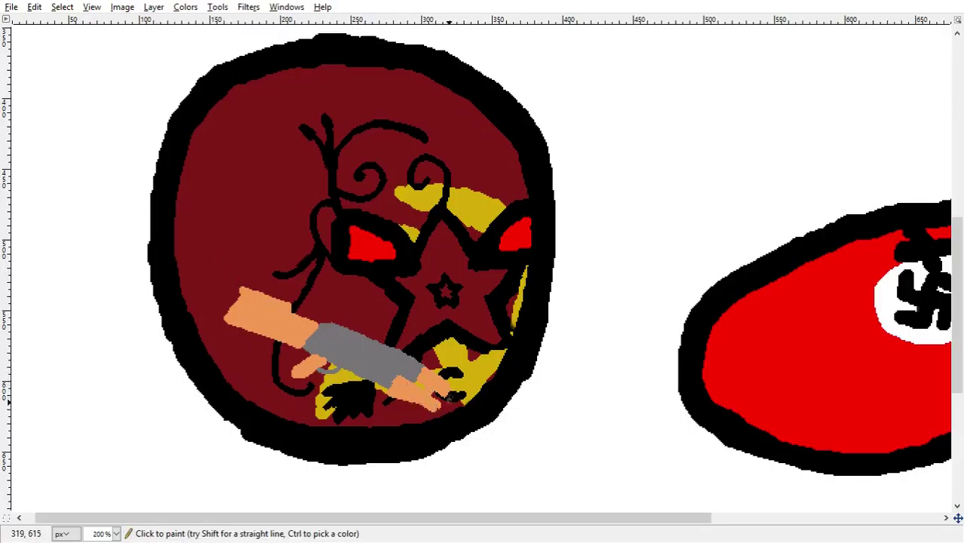
Step: Paint a long grey barrel extending down-right past the orange hand
left_click(439, 411)
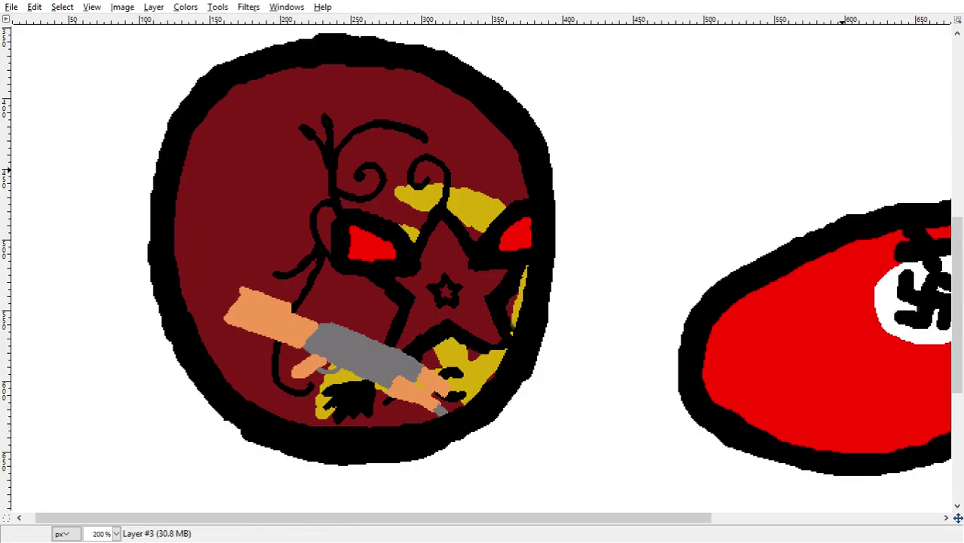
left_click_drag(444, 416, 464, 427)
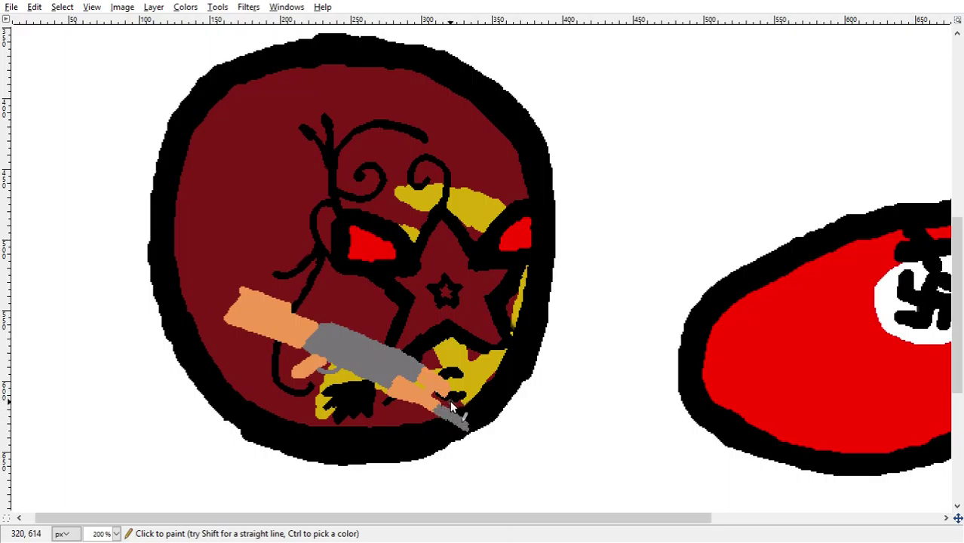
left_click_drag(448, 397, 459, 407)
left_click_drag(466, 427, 485, 441)
Step: Draw a solid grey curved magazine under the gun, erasing strays and fixing edits with undo/redo
left_click_drag(361, 381, 355, 430)
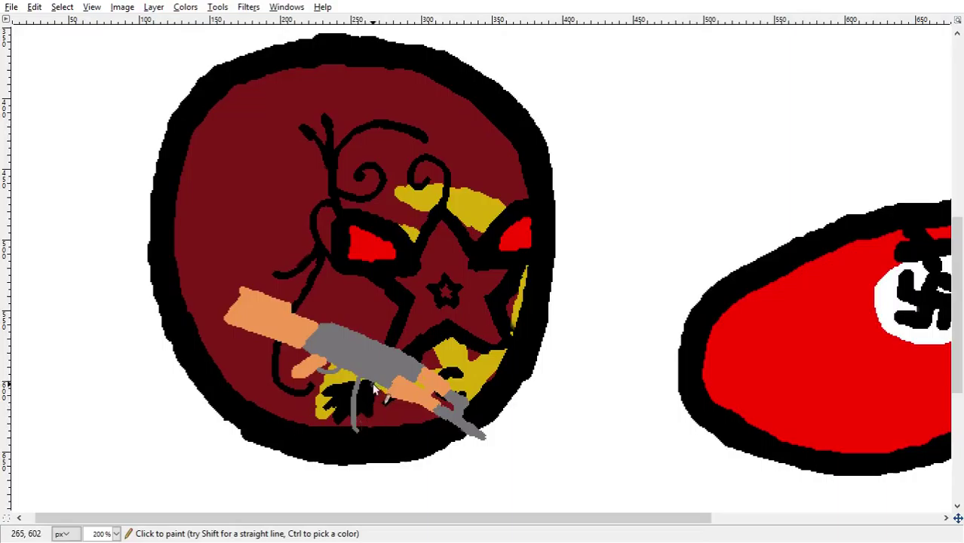
mouse_move(372, 383)
left_mouse_down()
mouse_move(371, 422)
mouse_move(360, 427)
left_mouse_up()
left_click_drag(360, 411, 383, 393)
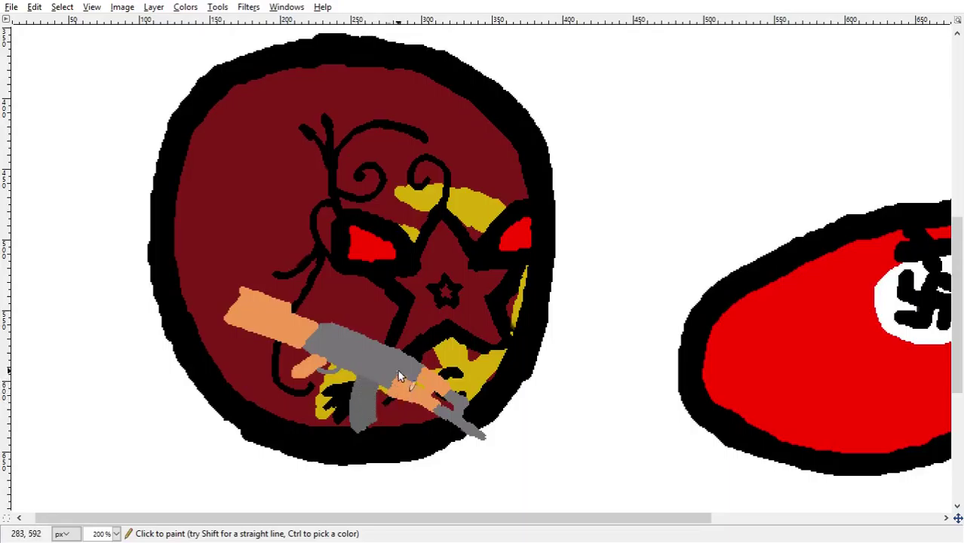
key("shift+e")
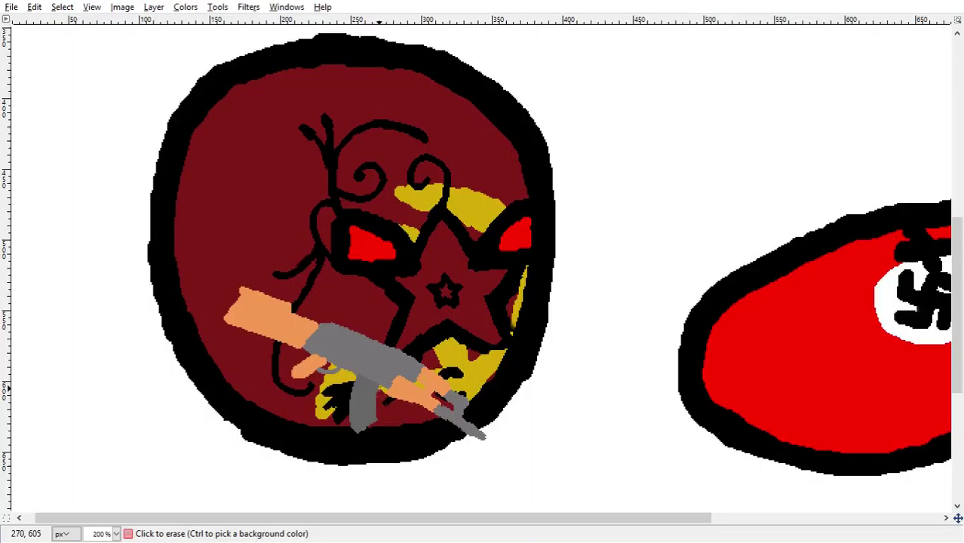
left_click(386, 428)
key("ctrl+z")
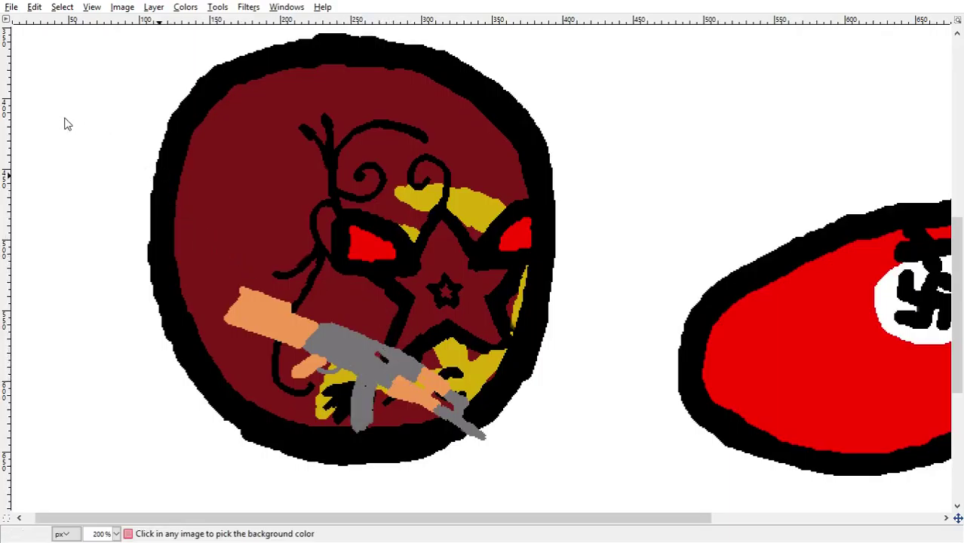
key("ctrl+z")
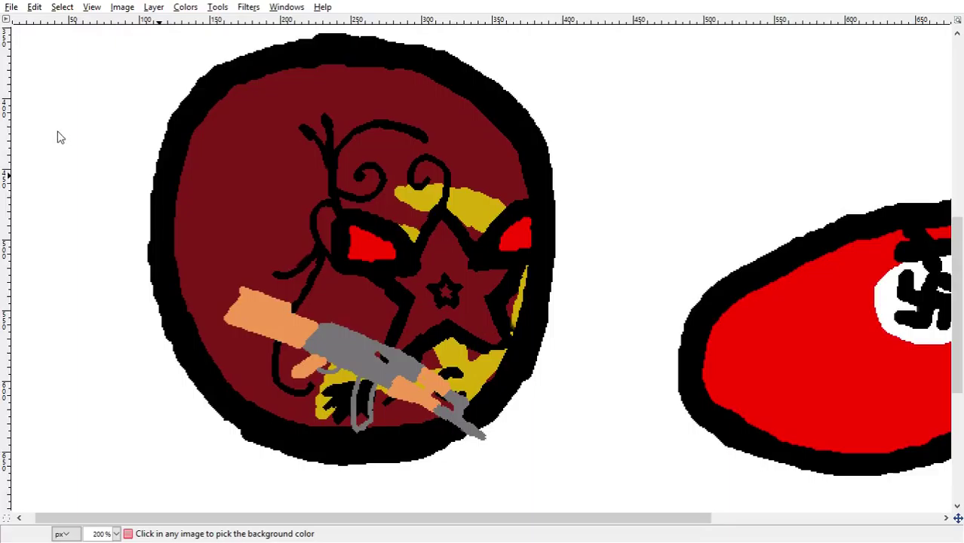
key("ctrl+y")
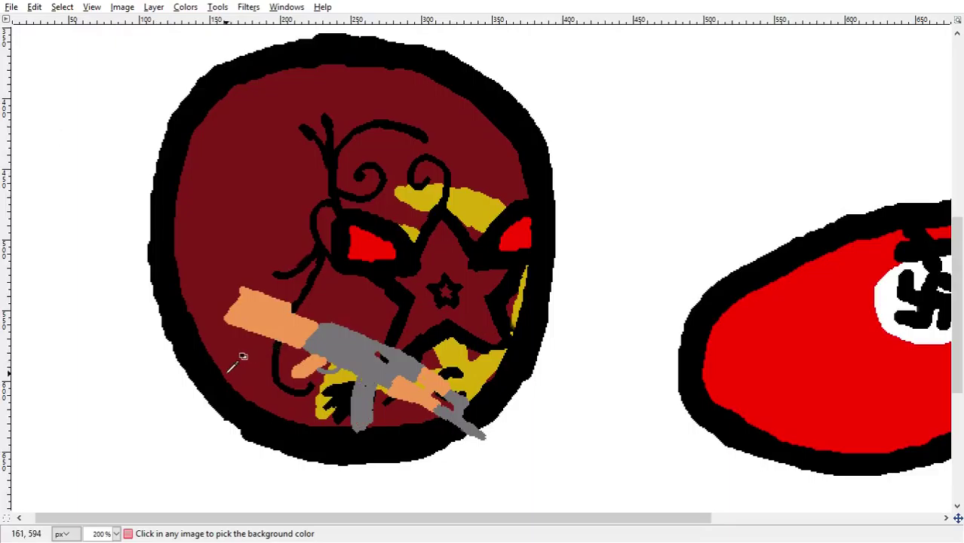
key("ctrl+z")
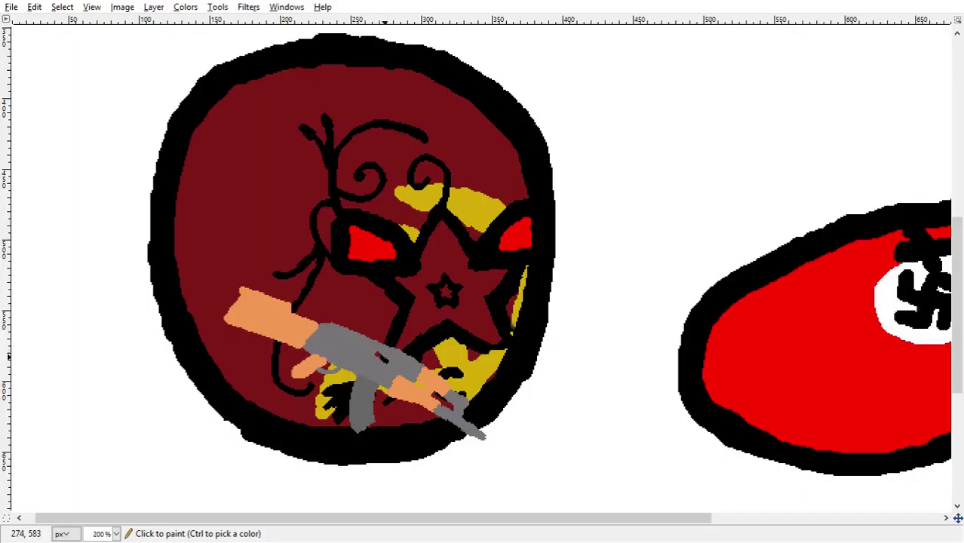
Step: Add a light grey highlight on the receiver and lengthen the barrel tip
mouse_move(383, 361)
left_mouse_down()
mouse_move(379, 349)
mouse_move(389, 353)
left_mouse_up()
left_click(380, 362)
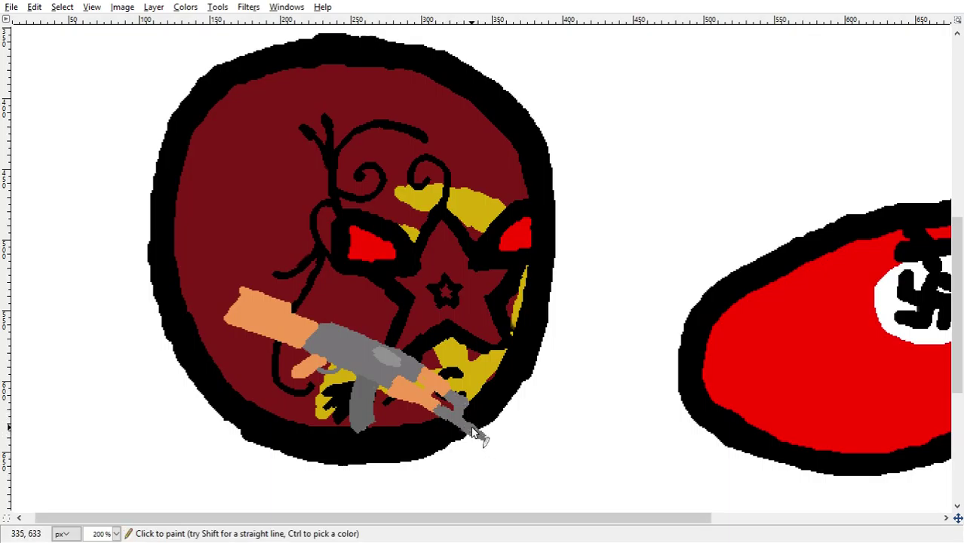
left_click_drag(465, 432, 494, 440)
Step: Draw three light grey smoke curls rising side by side from the muzzle
left_click_drag(506, 429, 510, 374)
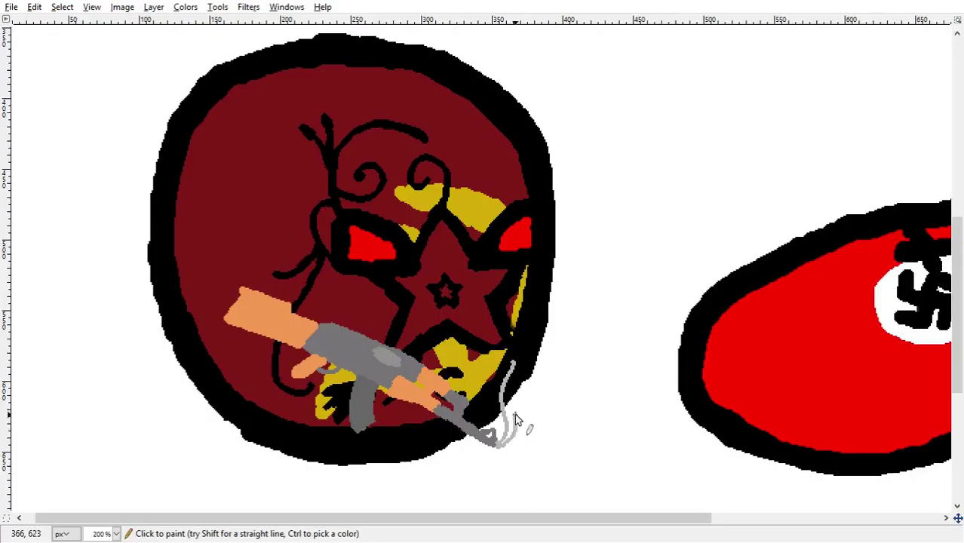
mouse_move(518, 398)
left_mouse_down()
mouse_move(531, 393)
mouse_move(491, 450)
mouse_move(502, 392)
left_mouse_up()
left_click_drag(524, 413, 530, 399)
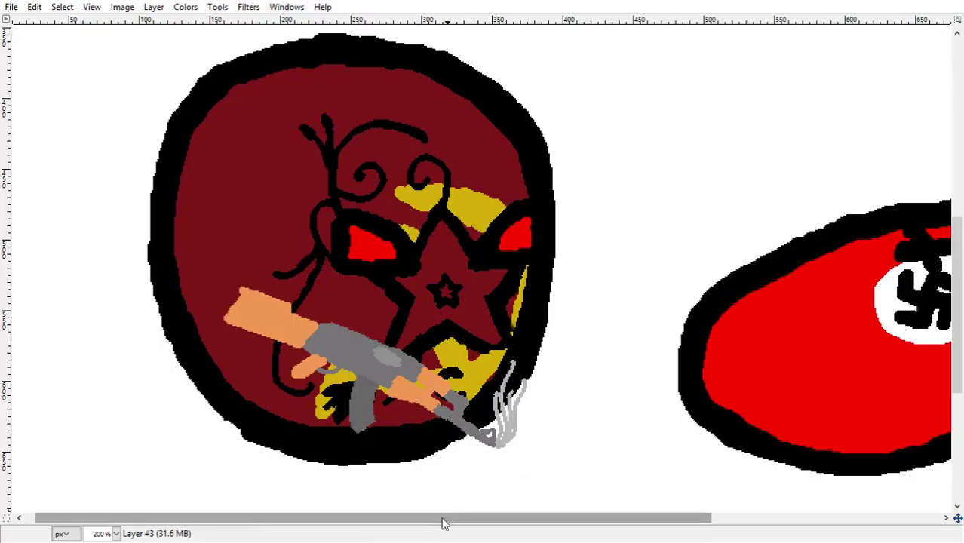
Step: Scroll the canvas right to show the red ball with the white-circle emblem
left_click_drag(428, 523, 571, 519)
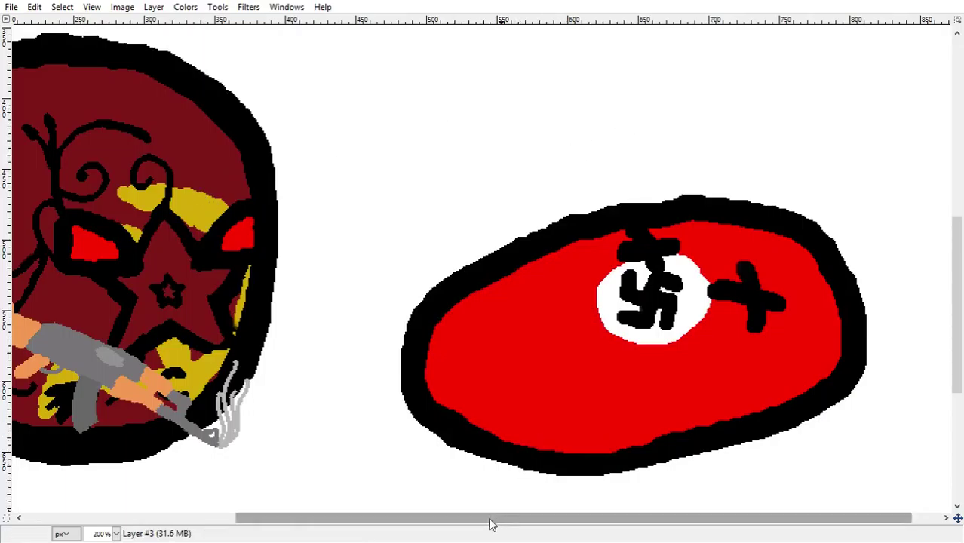
left_click_drag(490, 524, 521, 523)
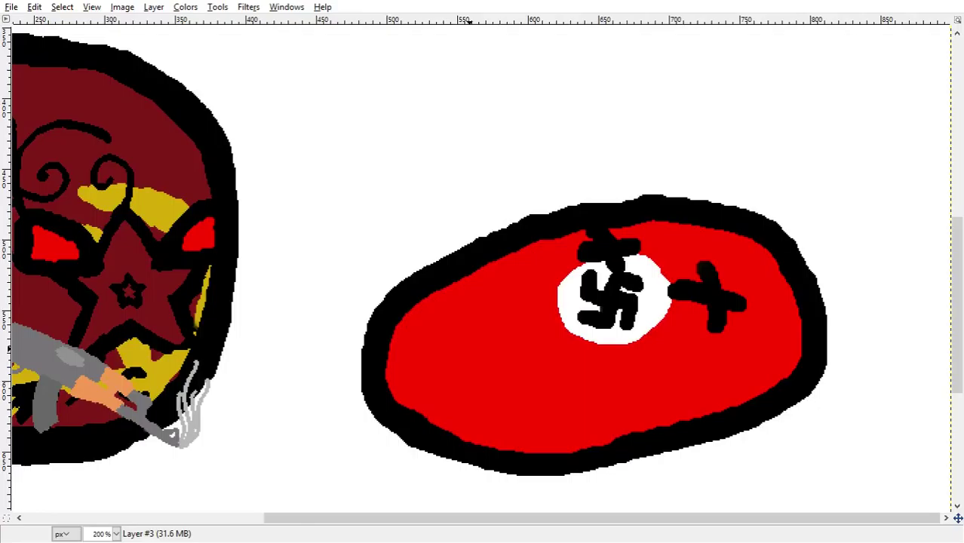
Step: Dab six dark red spots near the cross, around and below the white circle
left_click(688, 243)
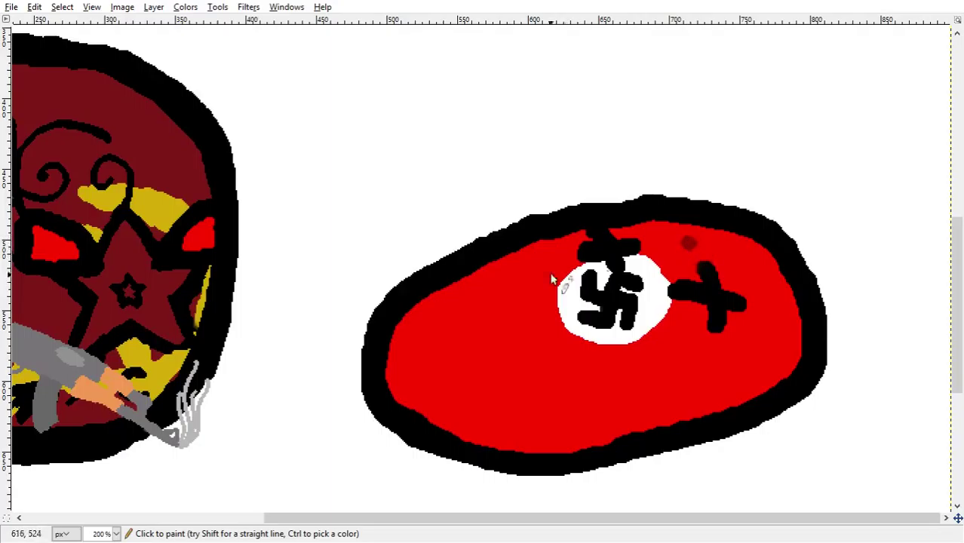
left_click(519, 297)
left_click(561, 368)
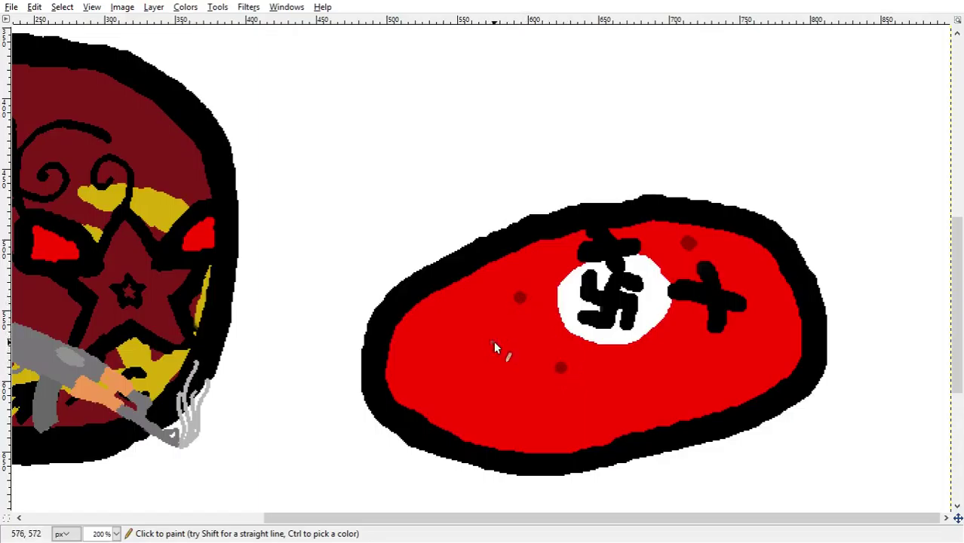
left_click(556, 326)
left_click(654, 293)
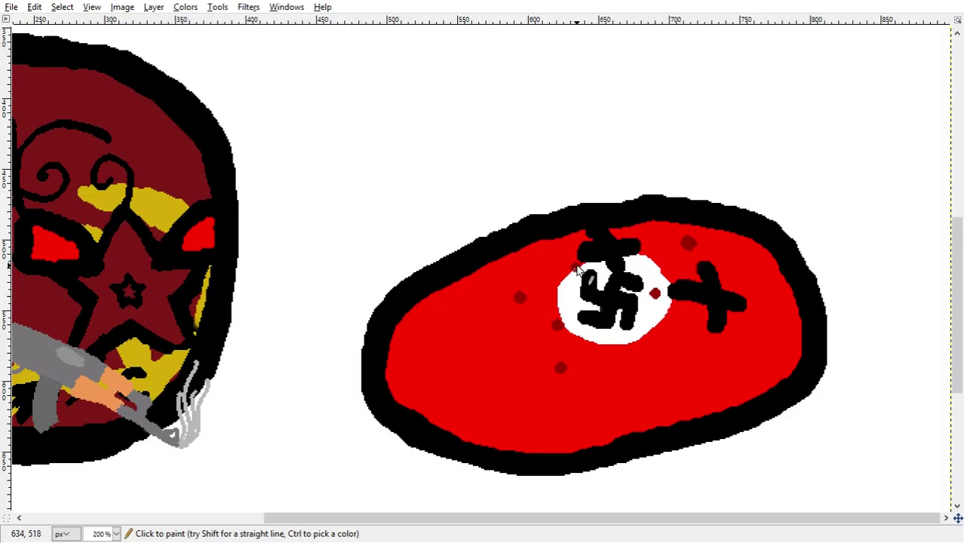
left_click(635, 338)
Step: Draw thin dark red Pencil trickles down from the red ball's spots and white circle, redoing one overlong drip
left_click_drag(557, 374, 558, 449)
key("ctrl+z")
mouse_move(559, 372)
left_mouse_down()
mouse_move(571, 403)
mouse_move(569, 451)
left_mouse_up()
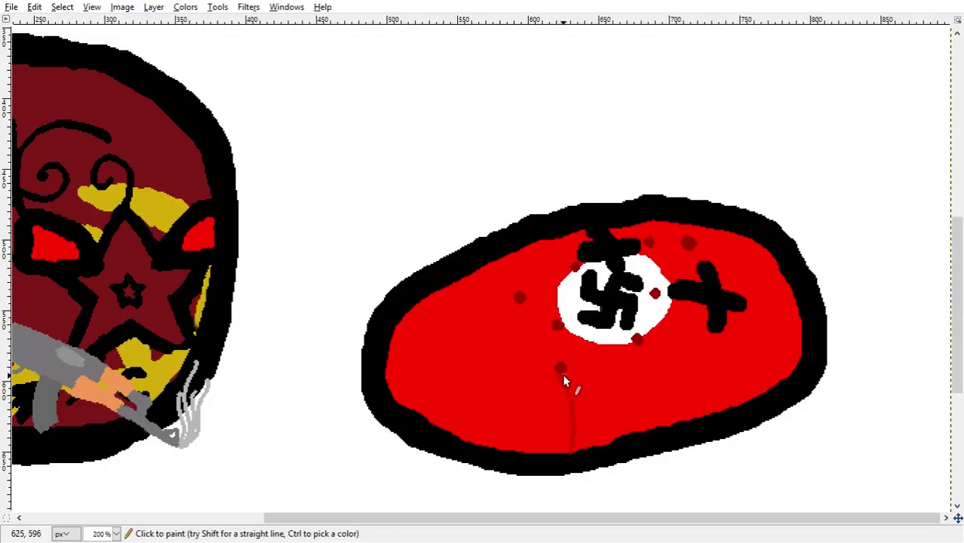
left_click_drag(565, 378, 577, 438)
mouse_move(549, 375)
left_mouse_down()
mouse_move(522, 407)
mouse_move(510, 447)
left_mouse_up()
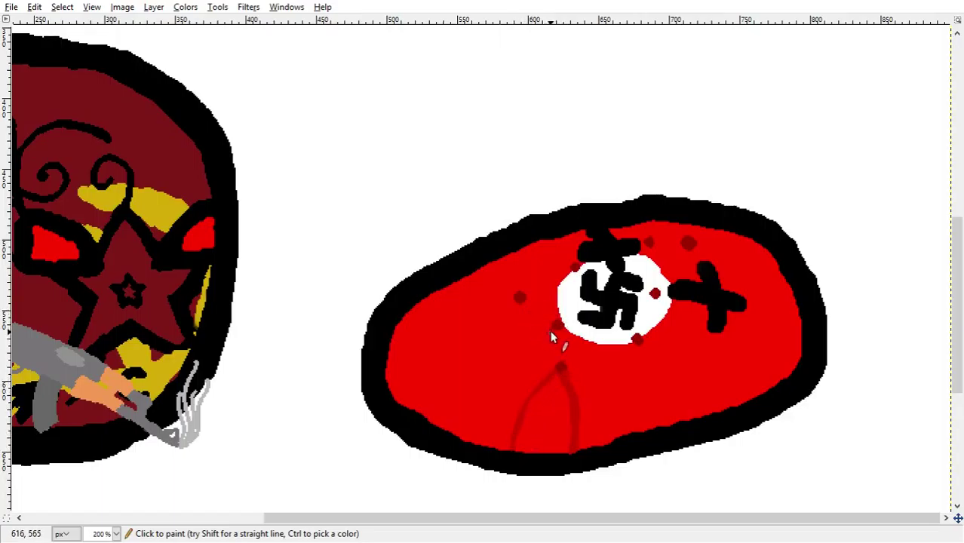
mouse_move(547, 331)
left_mouse_down()
mouse_move(484, 367)
mouse_move(458, 437)
left_mouse_up()
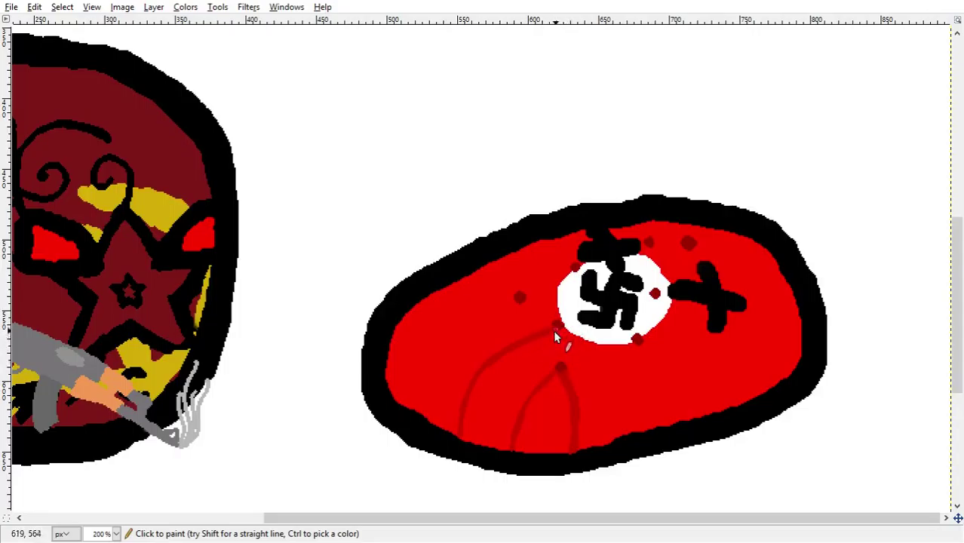
left_click_drag(559, 339, 568, 377)
left_click_drag(520, 299, 528, 328)
Step: Add more dark red trickles from the right-hand spots down toward the red ball's bottom
left_click_drag(532, 325, 556, 326)
left_click_drag(636, 351, 657, 427)
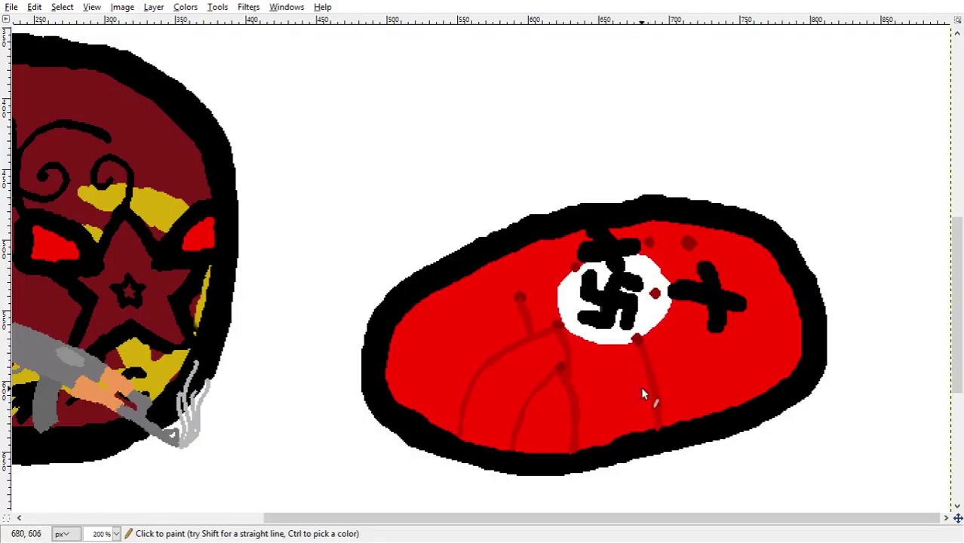
left_click_drag(646, 382, 645, 429)
left_click_drag(580, 411, 587, 447)
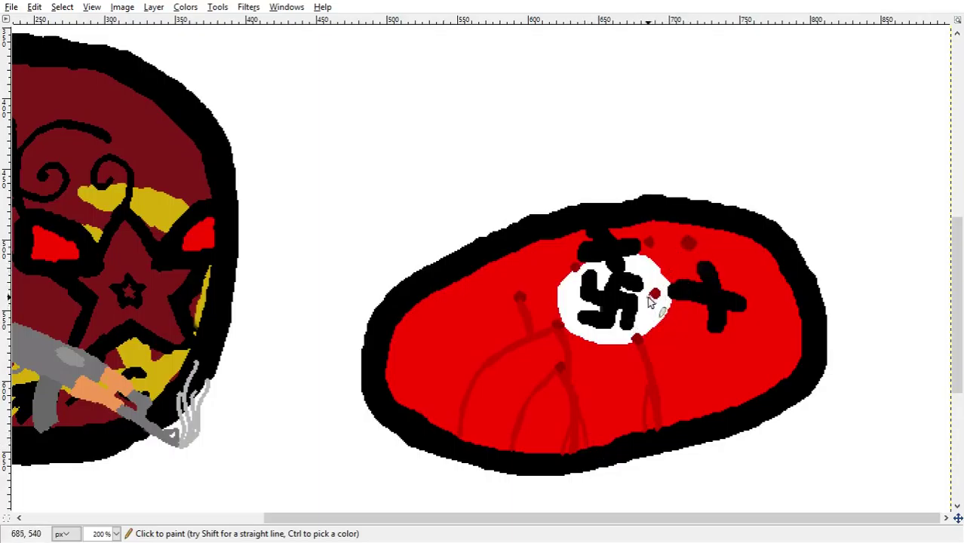
mouse_move(654, 301)
left_mouse_down()
mouse_move(654, 338)
mouse_move(685, 416)
left_mouse_up()
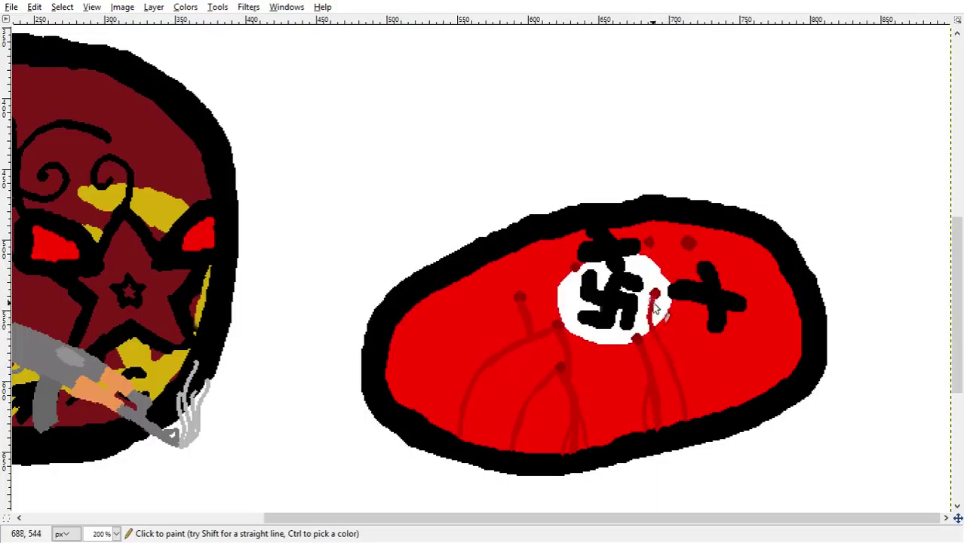
Step: Paint thin dark red veins along the white circle's edge and across the ball's upper part
mouse_move(656, 323)
left_mouse_down()
mouse_move(657, 298)
mouse_move(664, 324)
left_mouse_up()
left_click_drag(672, 367, 711, 414)
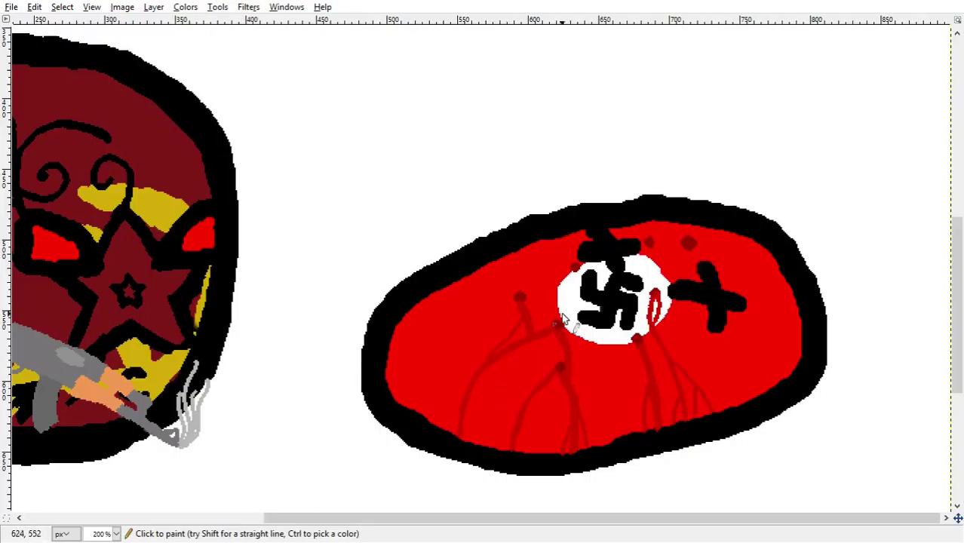
mouse_move(498, 316)
left_mouse_down()
mouse_move(450, 373)
mouse_move(435, 426)
left_mouse_up()
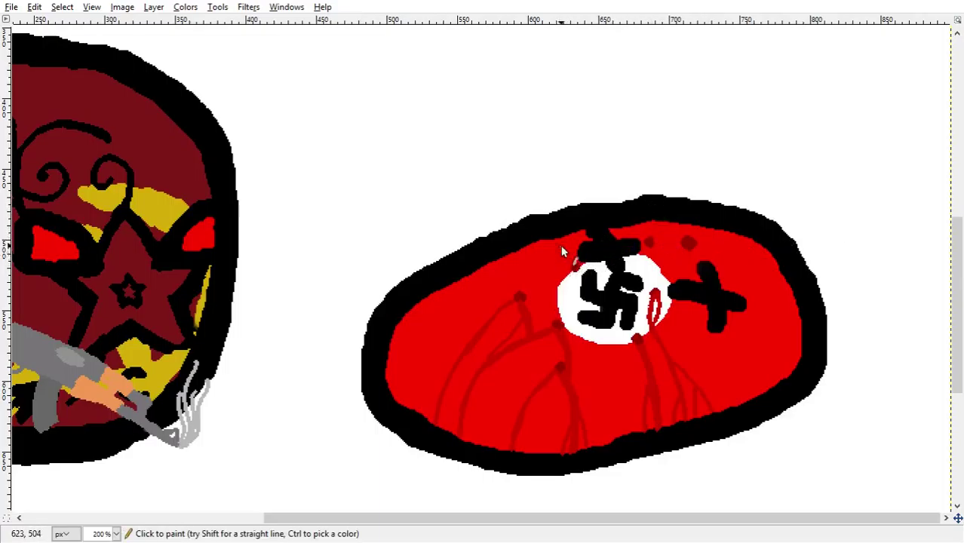
left_click_drag(560, 261, 506, 260)
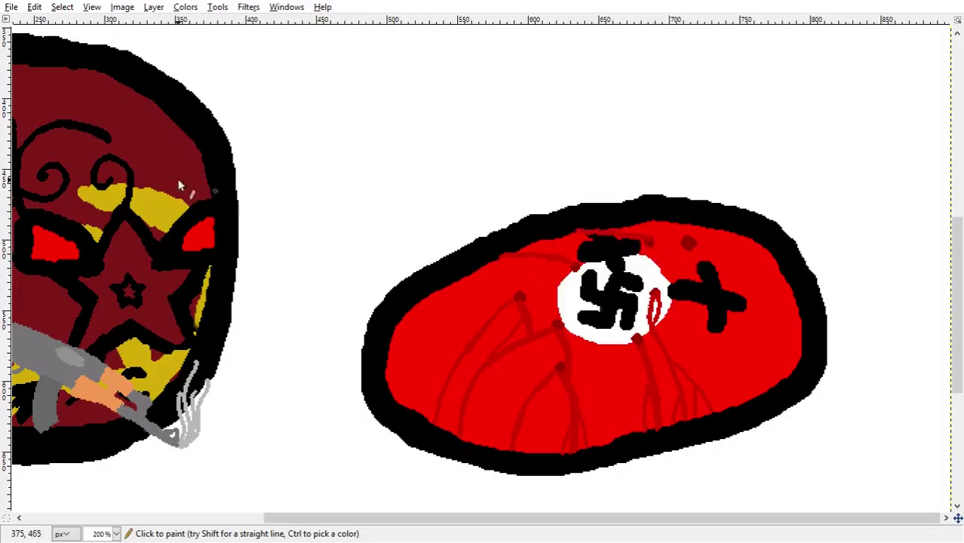
Step: Erase a stray mark on the red ball, then add veins along its top edge and right side
key("shift+e")
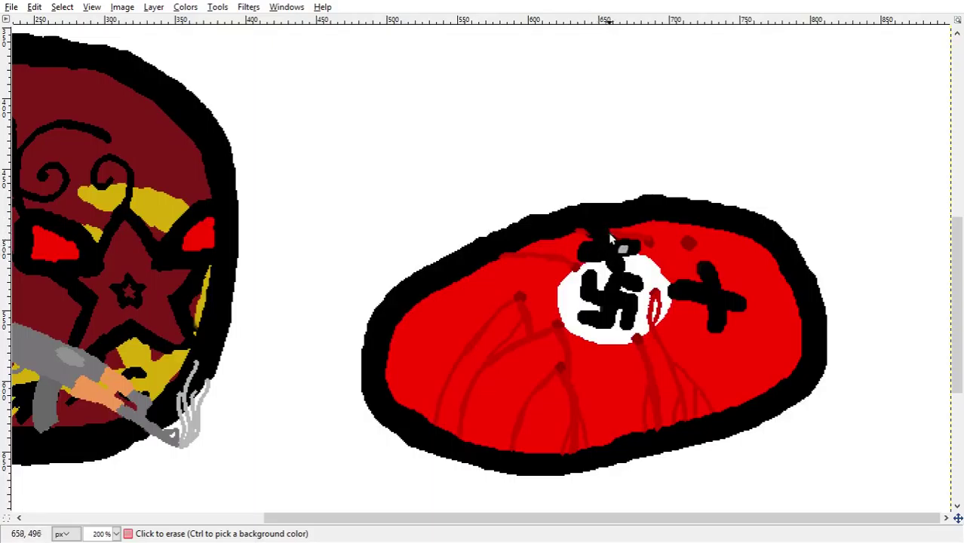
left_click(612, 233)
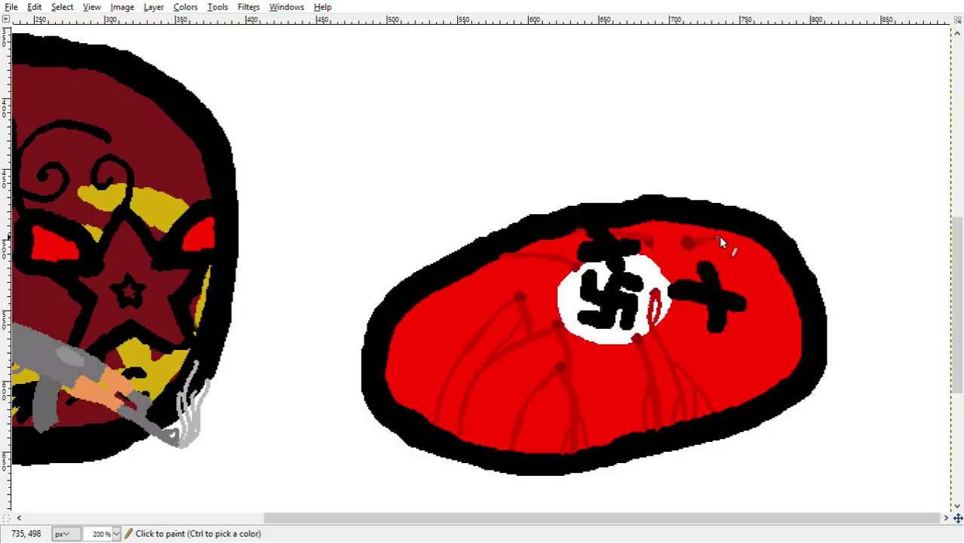
left_click_drag(719, 238, 751, 237)
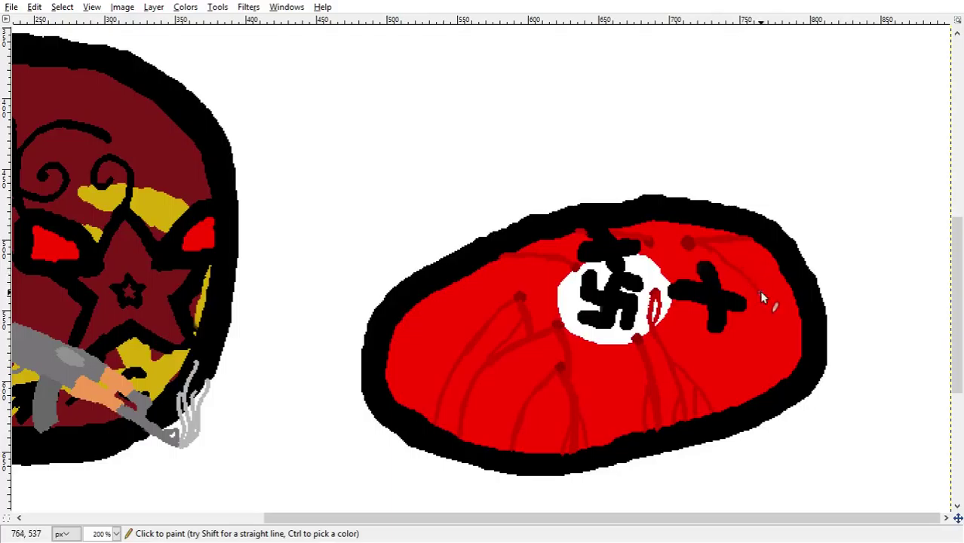
left_click_drag(761, 294, 783, 378)
left_click_drag(757, 353, 754, 406)
Step: Erase a stray mark at the lower-right edge, then add short veins near the top and lower-left
key("shift+e")
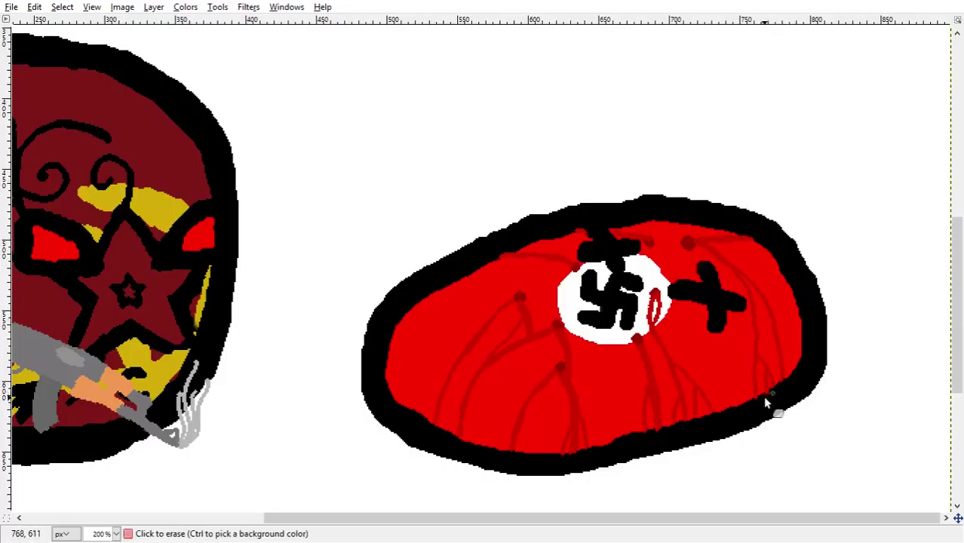
left_click(765, 412)
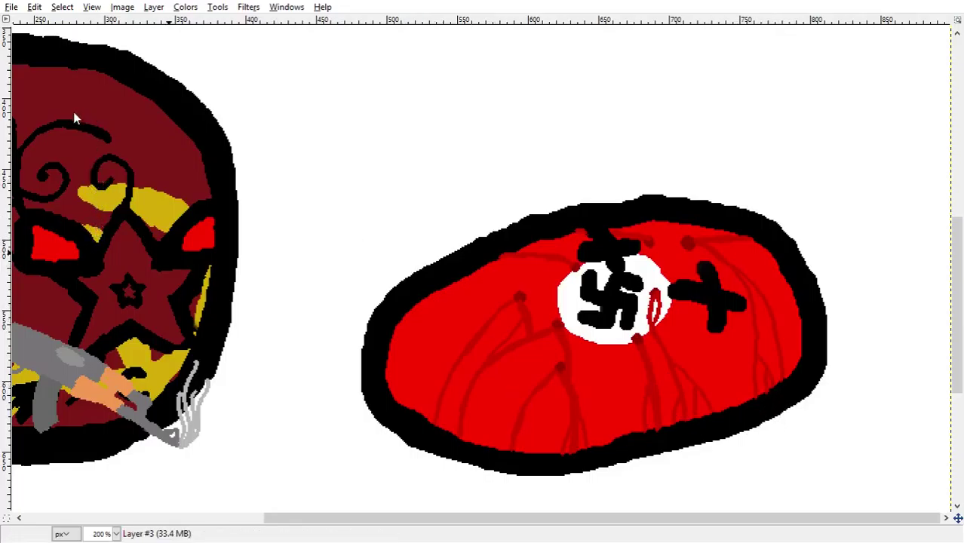
key("n")
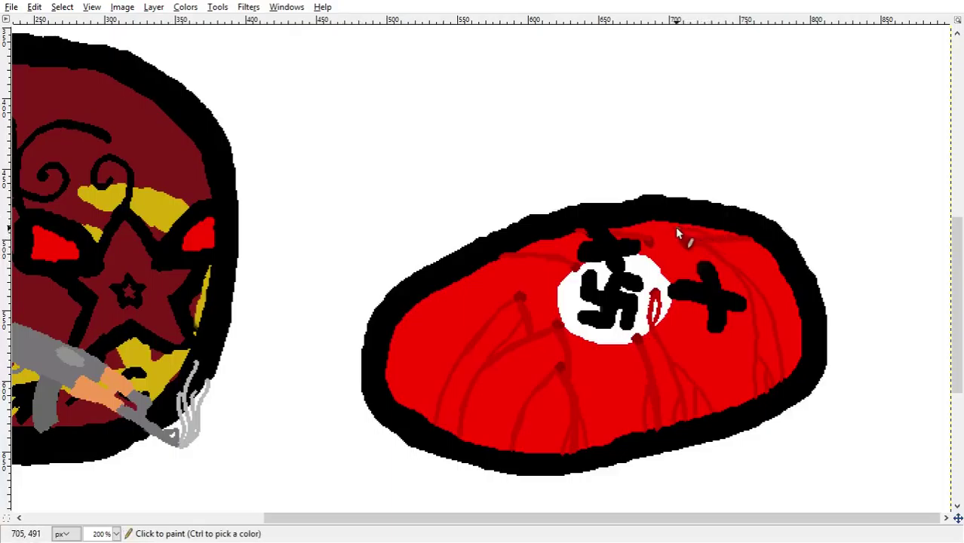
left_click(645, 224)
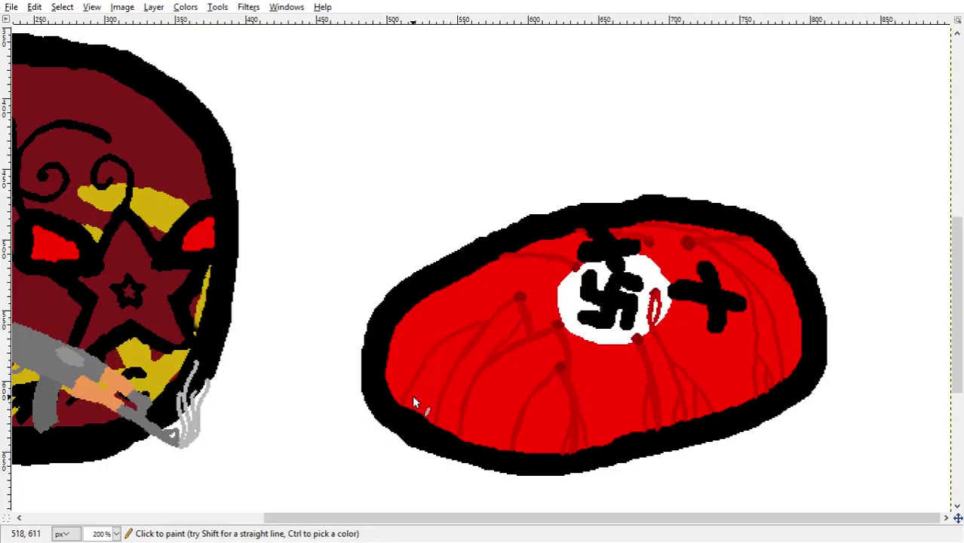
left_click_drag(421, 395, 421, 413)
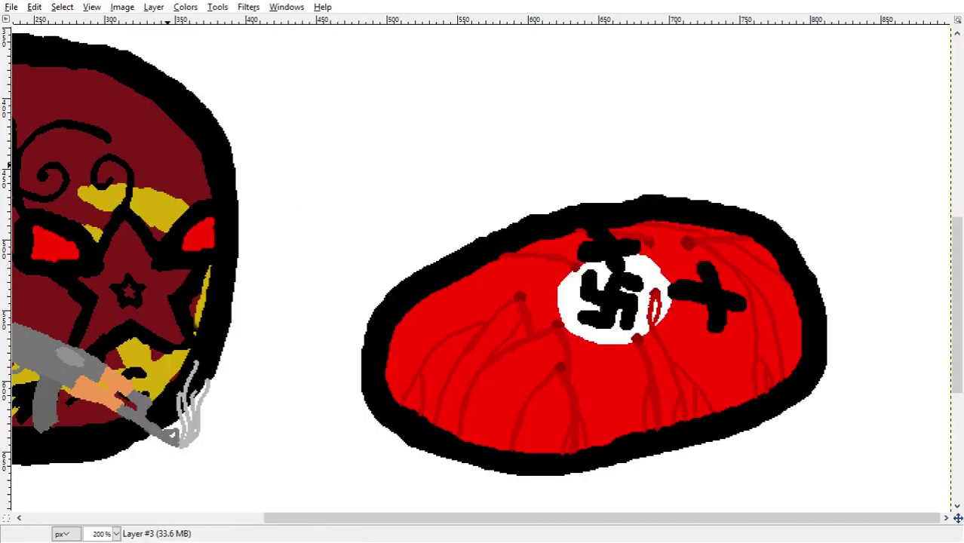
scroll(297, 216, "down", 1)
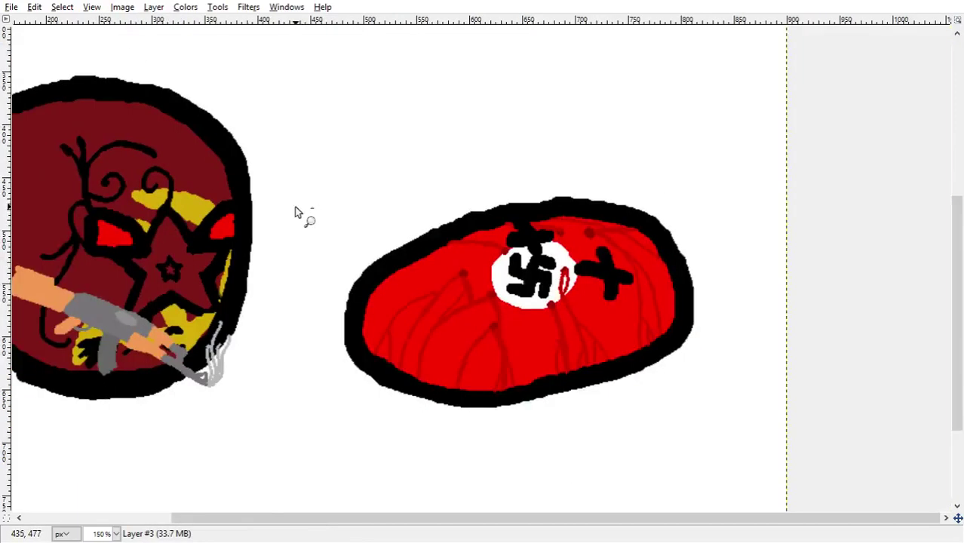
Step: Zoom out and erase the small stray yellow dot above the two balls
scroll(297, 216, "down", 1)
scroll(297, 215, "down", 1)
scroll(403, 281, "up", 1)
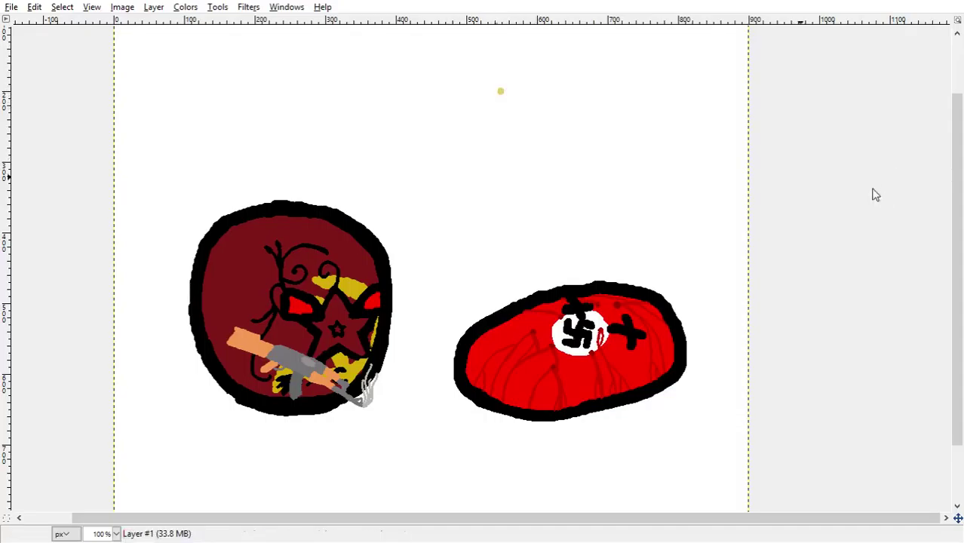
left_click(493, 100)
left_click(498, 97)
Step: Undo and redo the recent edits to check the drawing
key("ctrl+z")
key("ctrl+y")
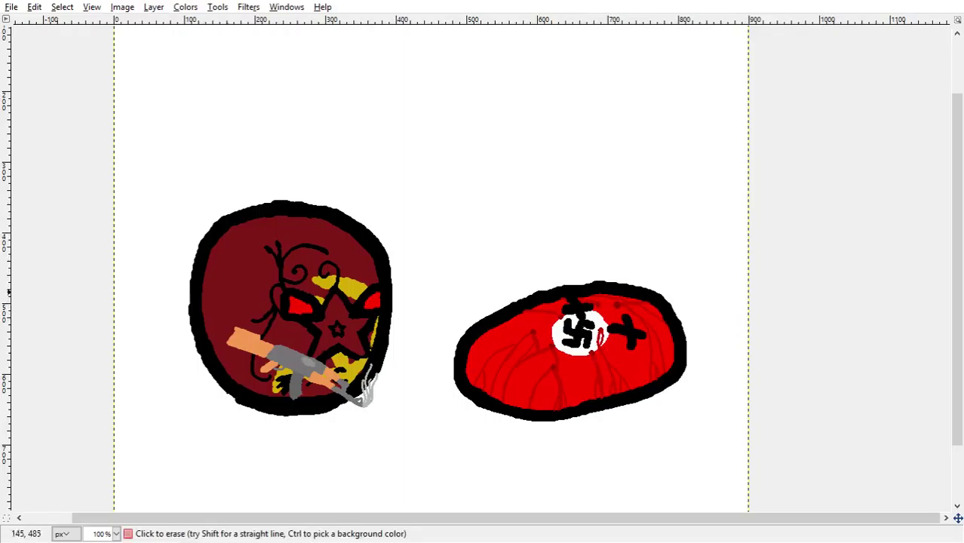
key("ctrl+y")
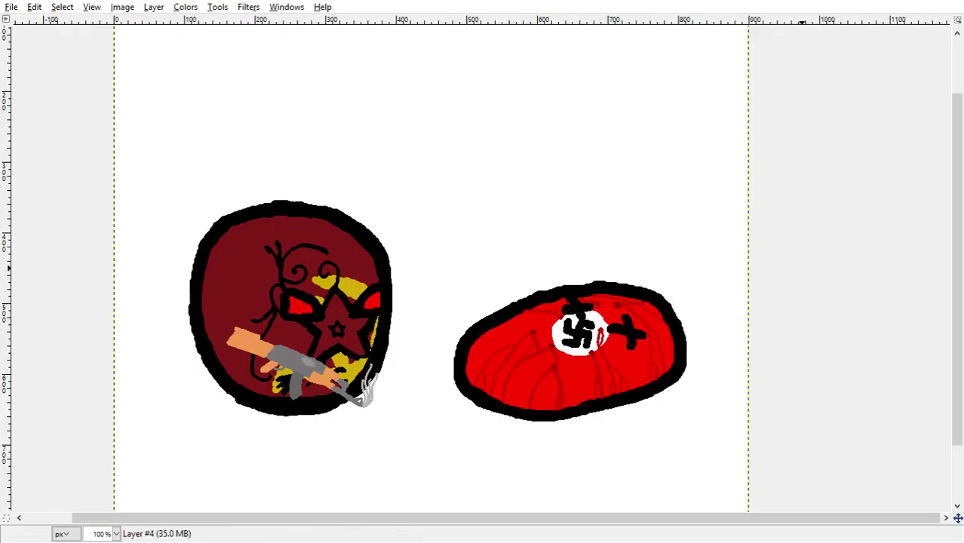
key("ctrl+z")
key("ctrl+y")
Step: Add new empty layers and fuzzy-select the red ball's interior
key("shift+ctrl+n")
key("r")
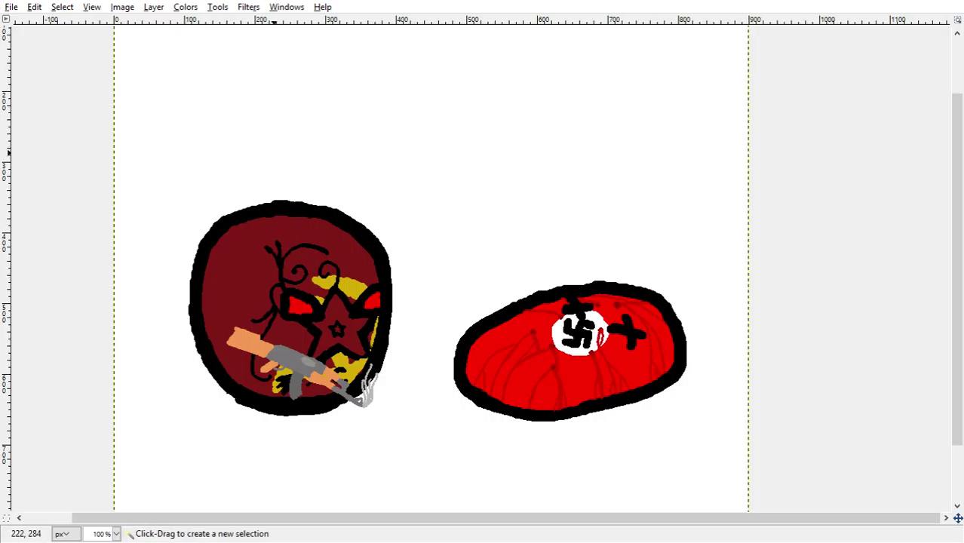
left_click(507, 335)
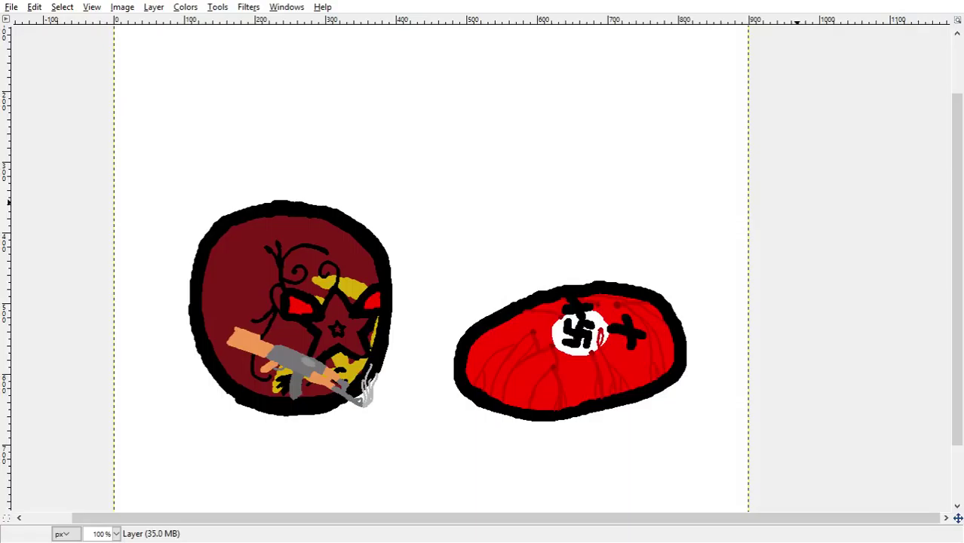
key("ctrl+shift+n")
Step: Enlarge the brush to size 21 and select the dark-red ball's interior
key("bracketright")
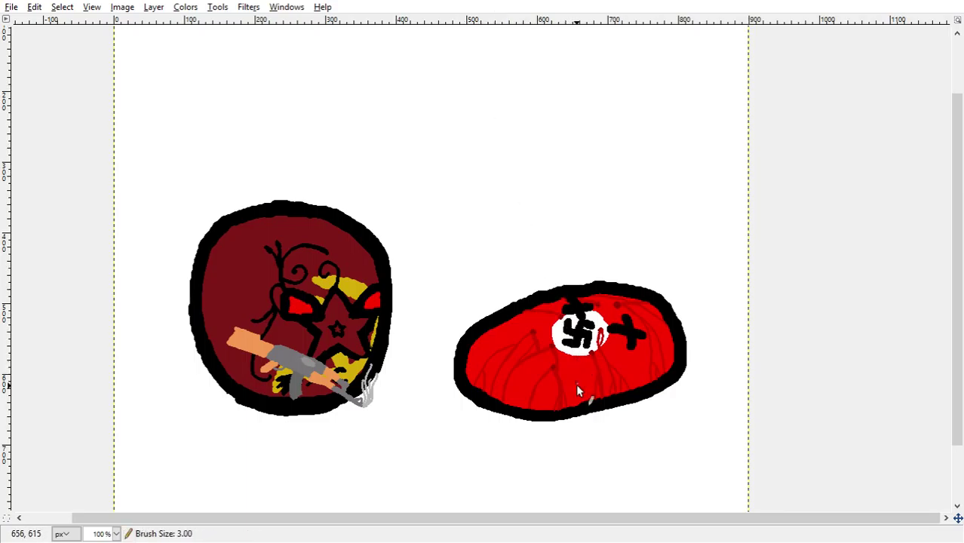
key("bracketright")
key("bracketright")
key("bracketright")
key("bracketright")
key("bracketright")
key("bracketright")
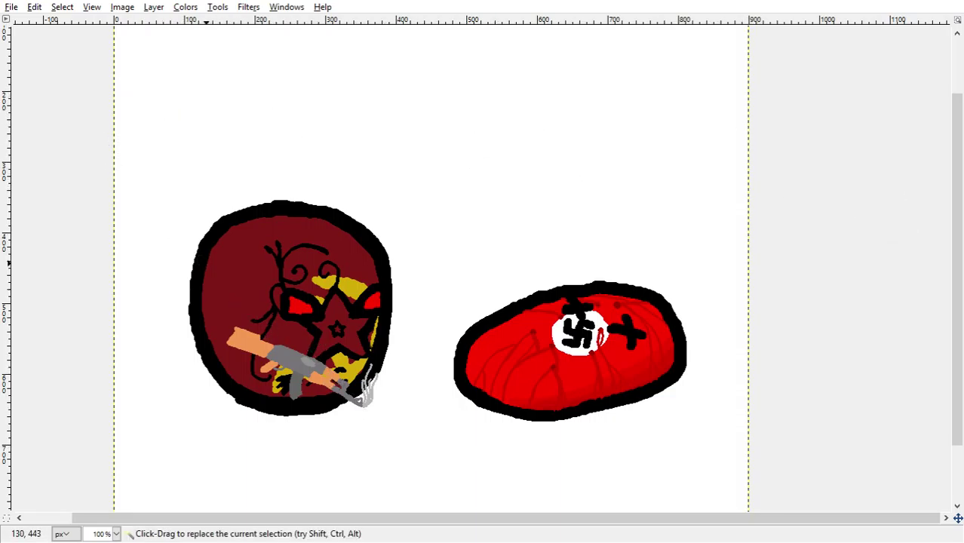
left_click(218, 271)
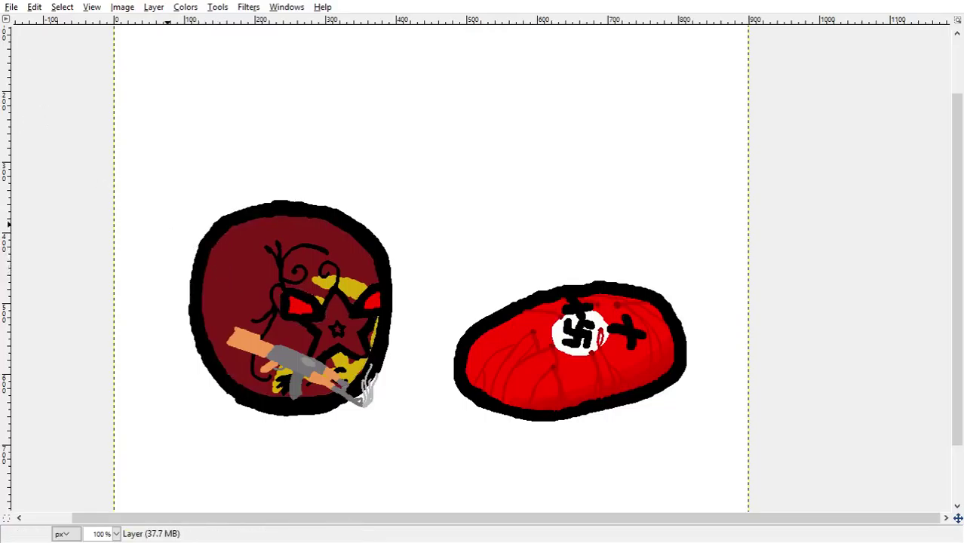
Step: On a new layer, dab a darker red with the Paintbrush onto the left ball's lower edge
key("n")
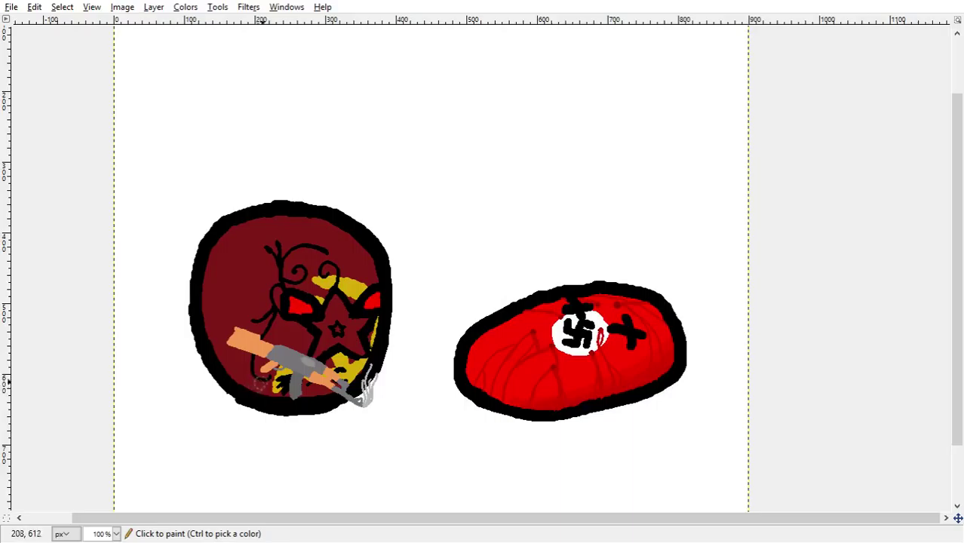
key("shift+ctrl+n")
left_click(261, 396)
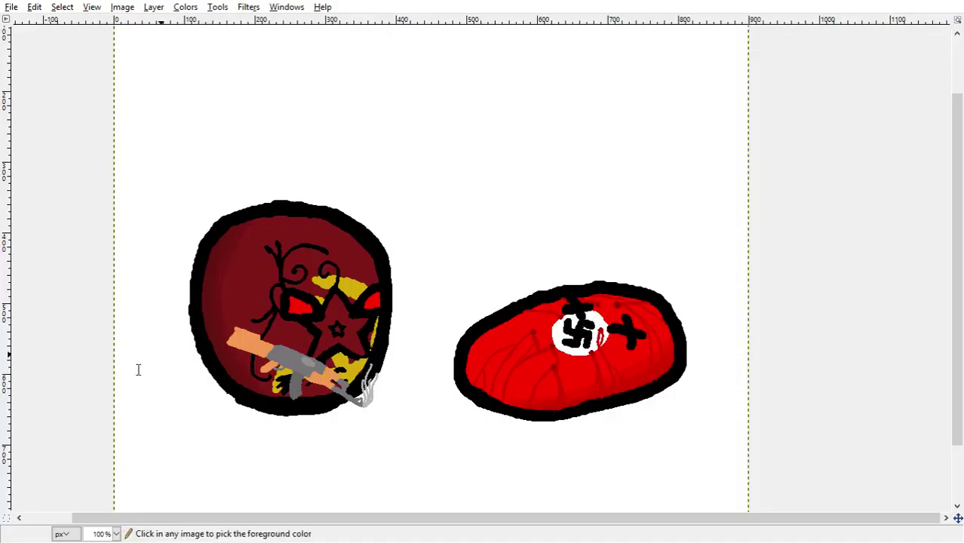
Step: Brush a light grey shadow under the left ball, erasing stray paint near the gun tip
mouse_move(231, 411)
left_mouse_down()
mouse_move(315, 430)
mouse_move(361, 406)
mouse_move(264, 424)
mouse_move(318, 432)
mouse_move(295, 430)
mouse_move(359, 419)
left_mouse_up()
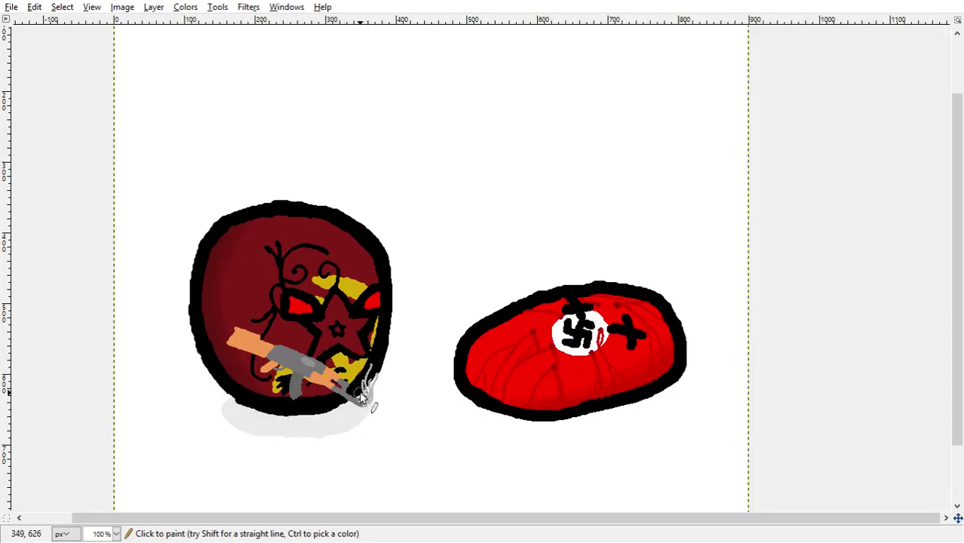
key("shift+e")
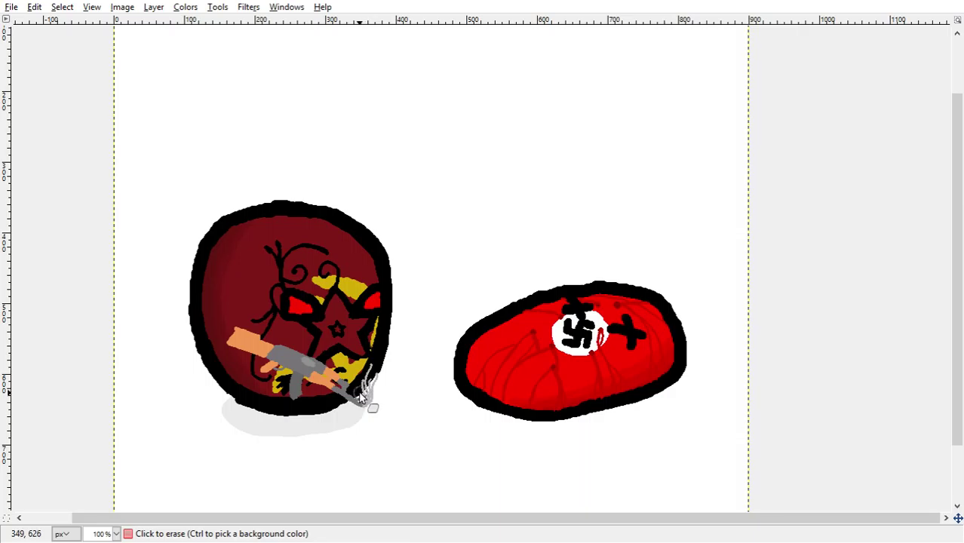
left_click_drag(362, 392, 343, 387)
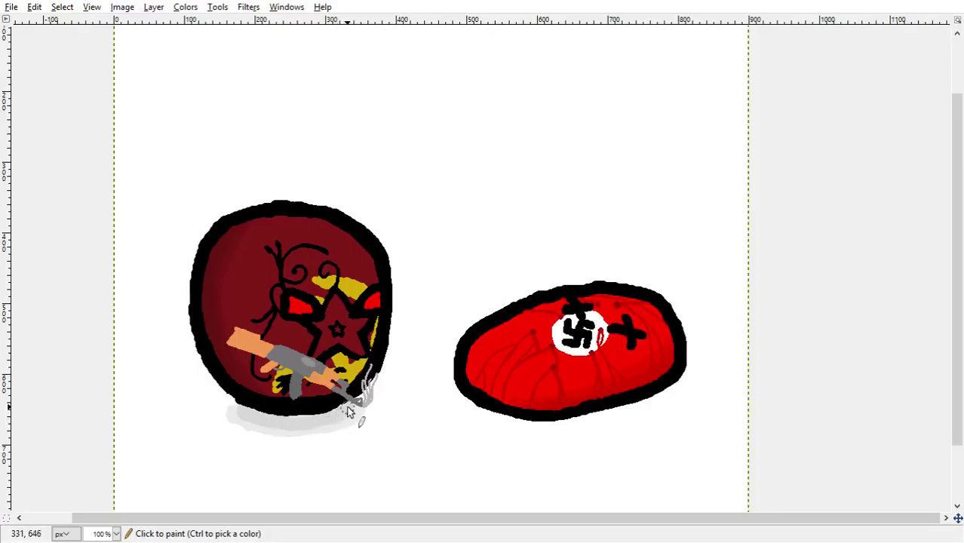
left_click(302, 424)
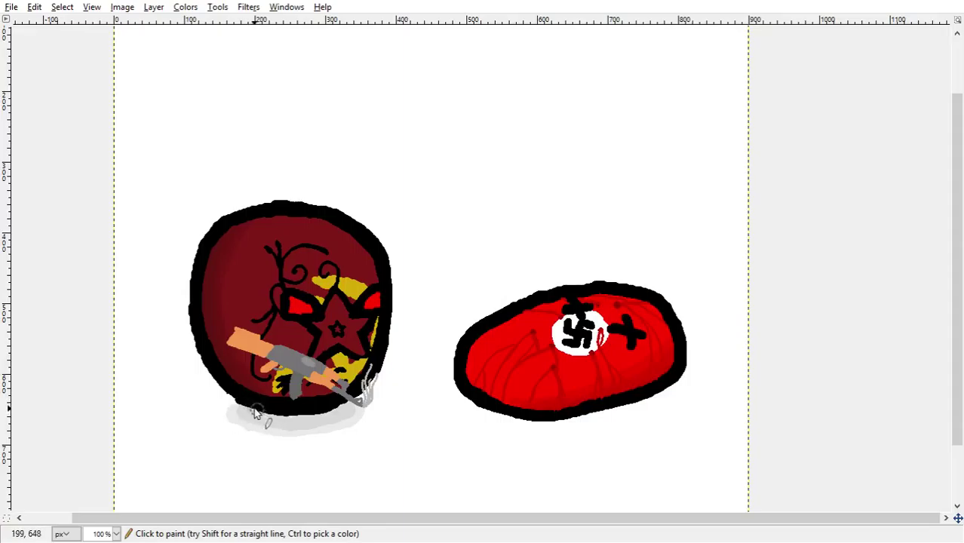
left_click_drag(257, 417, 326, 419)
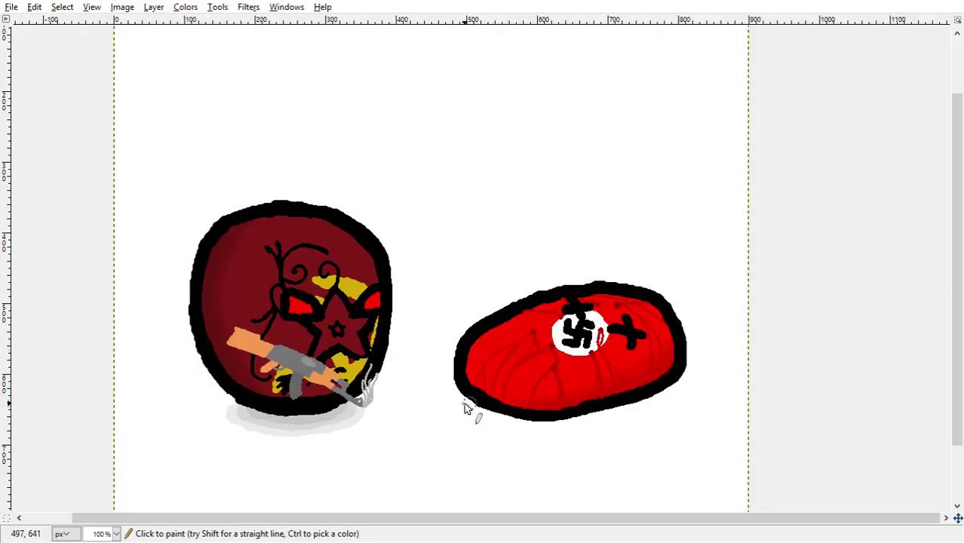
Step: Paint light grey strokes along the red ball's lower edge and darken them into a shadow
left_click_drag(464, 403, 525, 430)
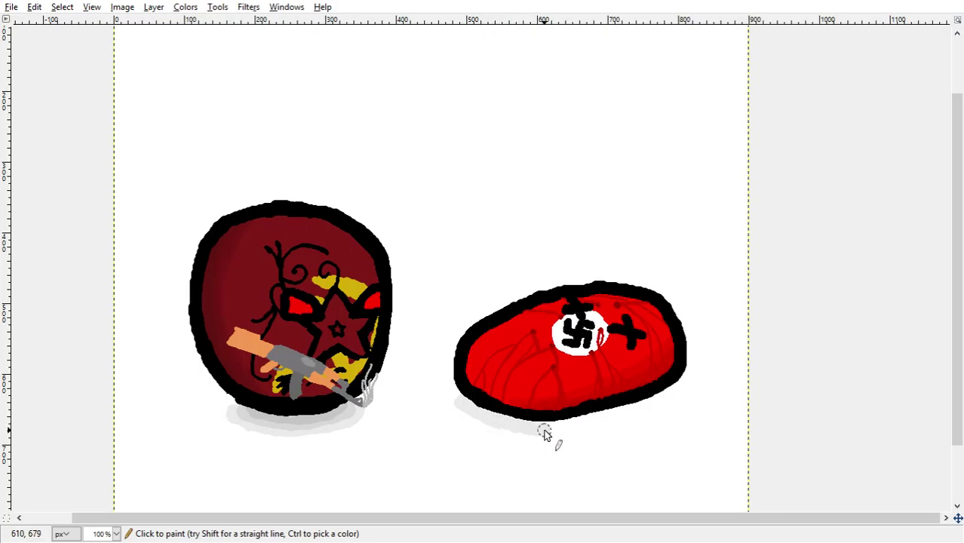
left_click_drag(564, 430, 652, 407)
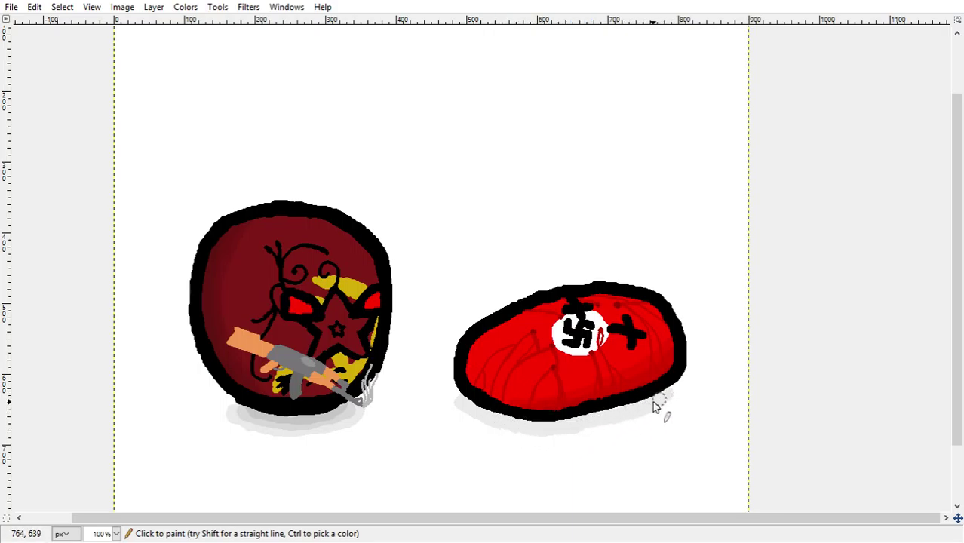
left_click_drag(652, 407, 684, 381)
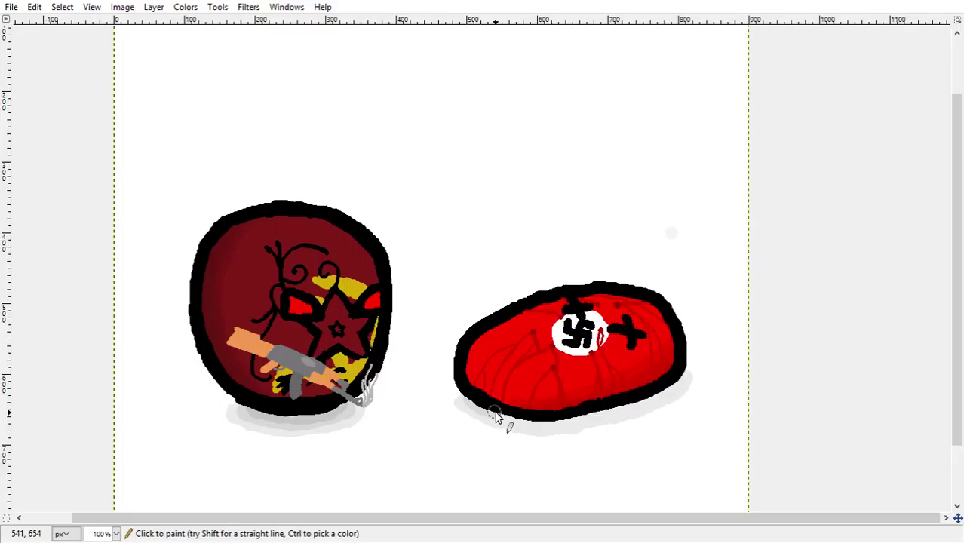
mouse_move(496, 418)
left_mouse_down()
mouse_move(590, 424)
mouse_move(686, 383)
left_mouse_up()
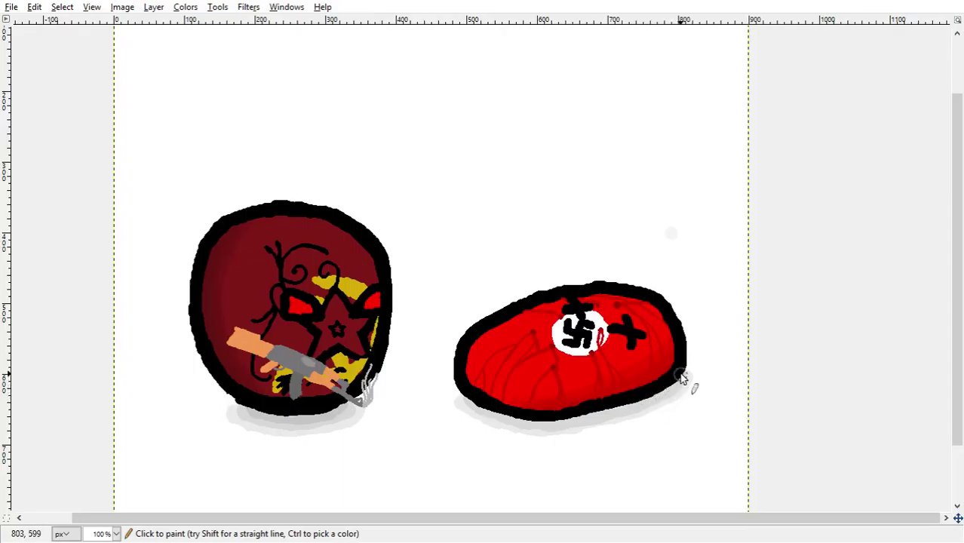
mouse_move(478, 399)
left_mouse_down()
mouse_move(522, 420)
mouse_move(578, 420)
mouse_move(681, 386)
left_mouse_up()
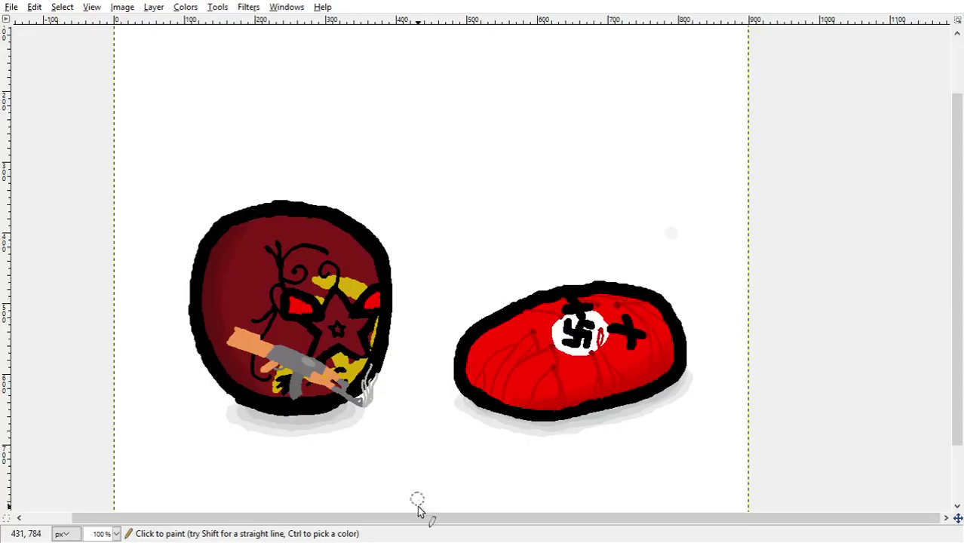
left_click_drag(419, 518, 386, 518)
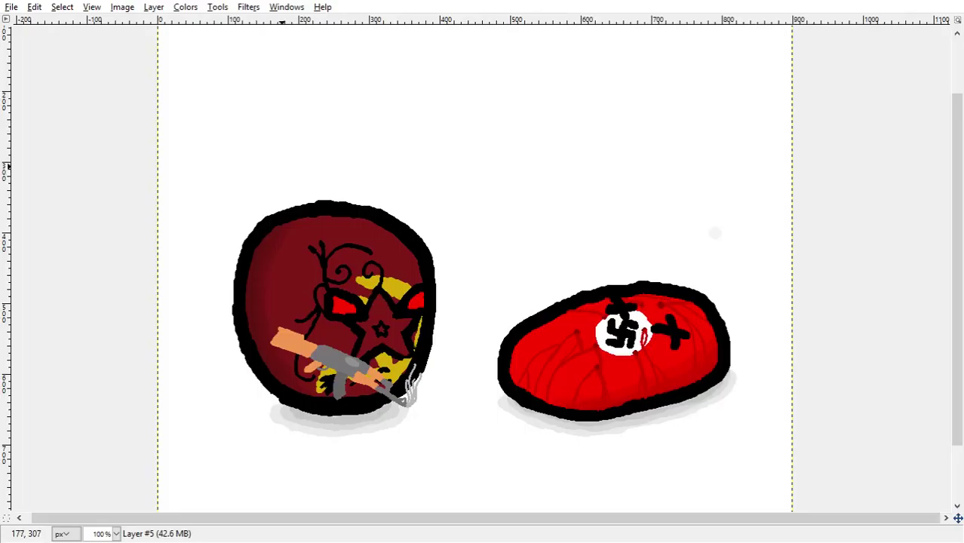
Step: Type the caption 'Dirty Nazis' above the left ball and try enlarging its font
left_click(272, 159)
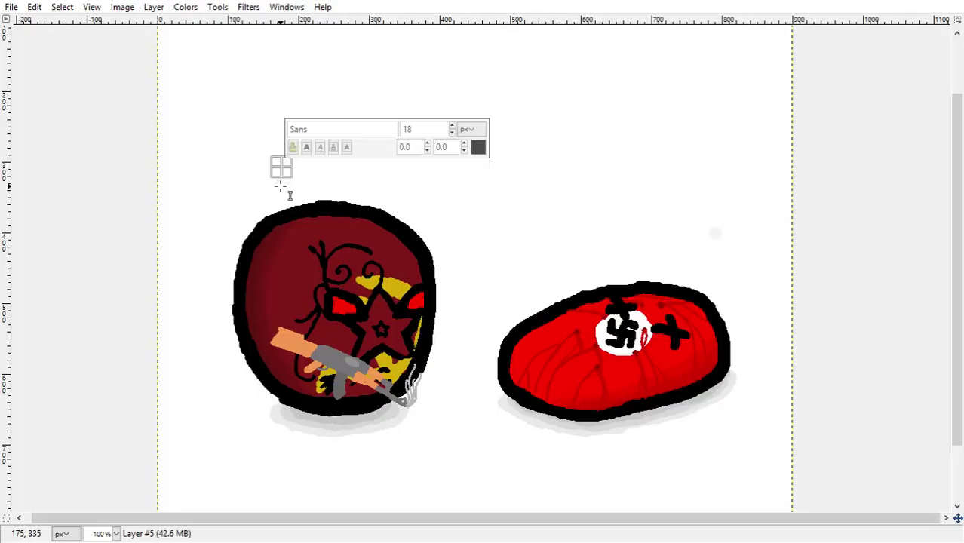
type("Dirt")
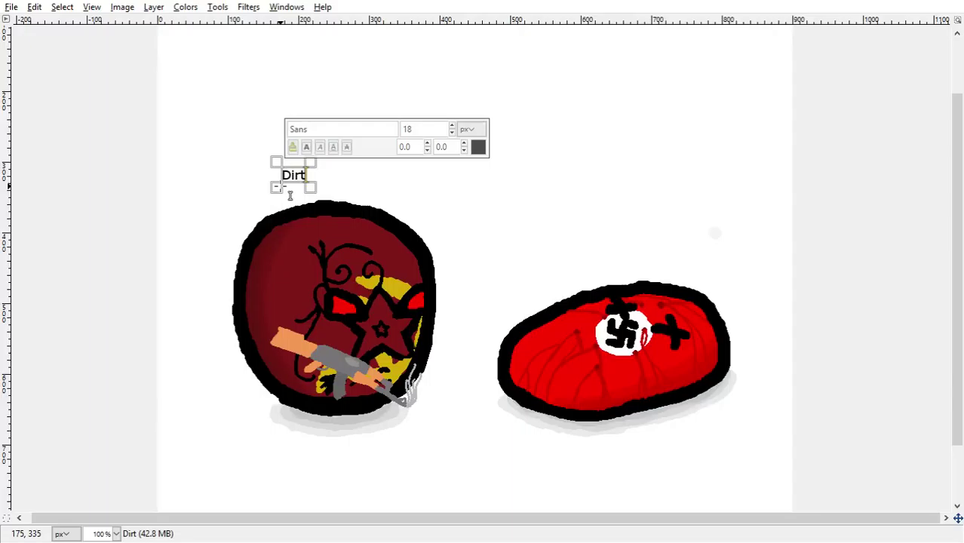
type("y ")
type("Na")
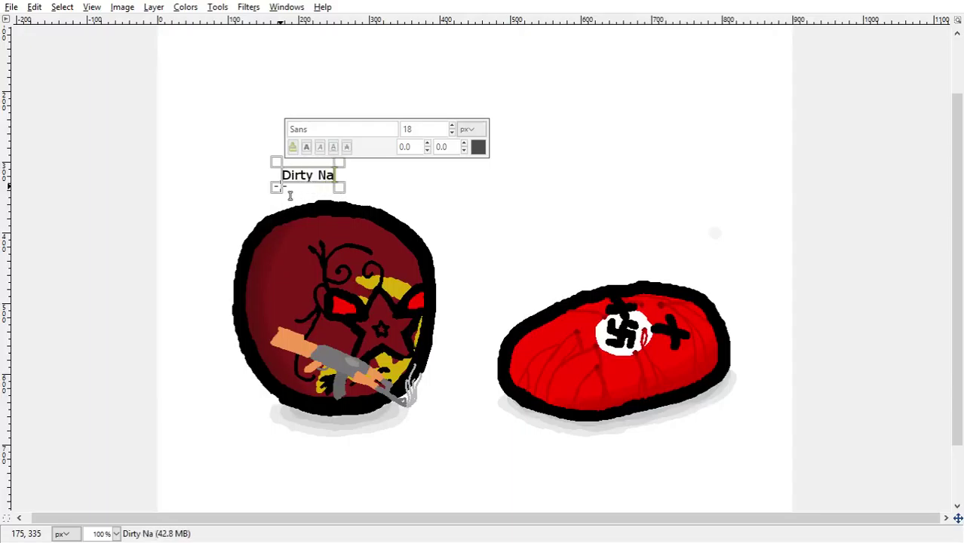
type("zis")
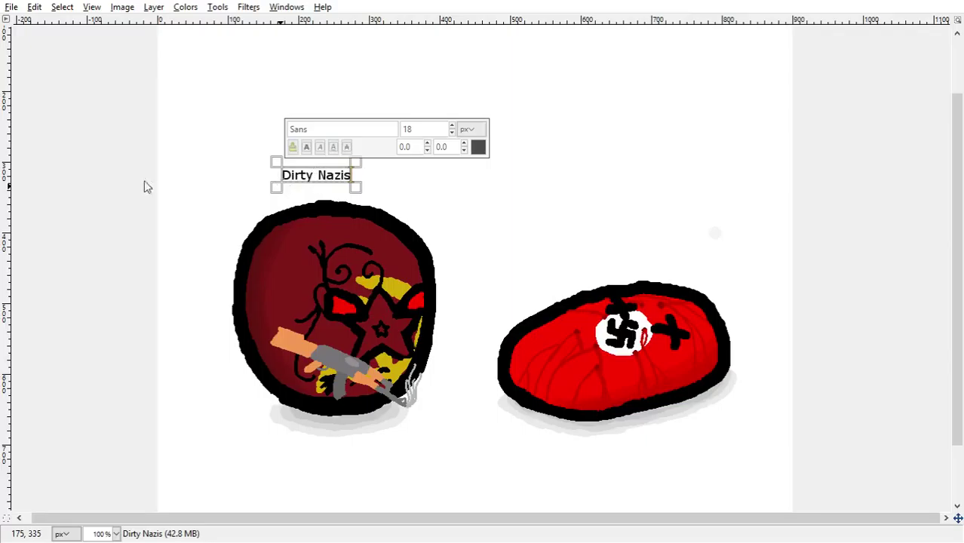
type("p")
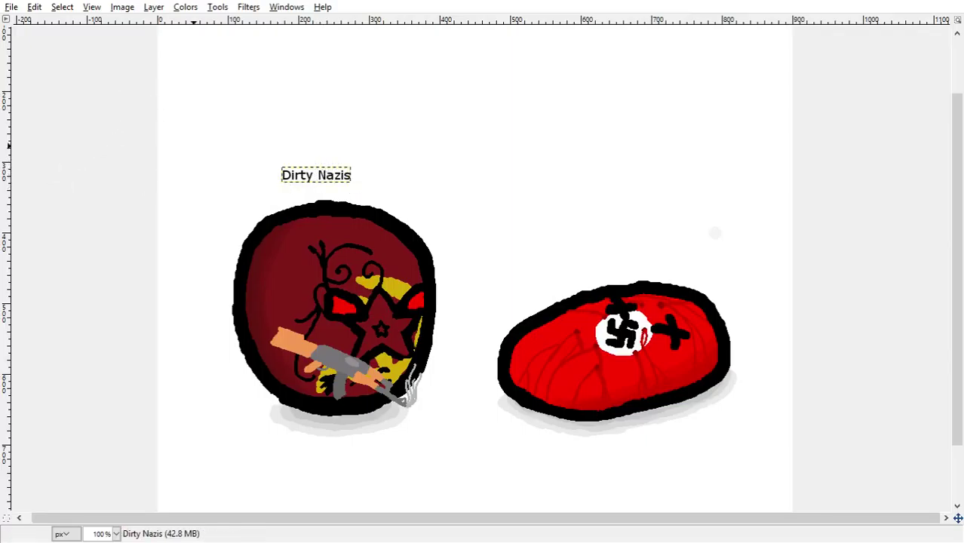
type("t")
left_click(330, 175)
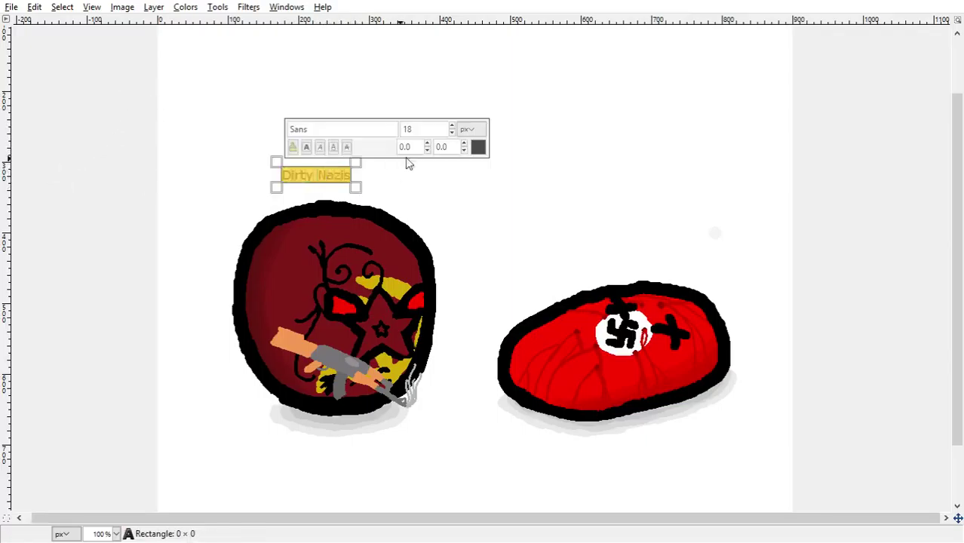
left_click(453, 129)
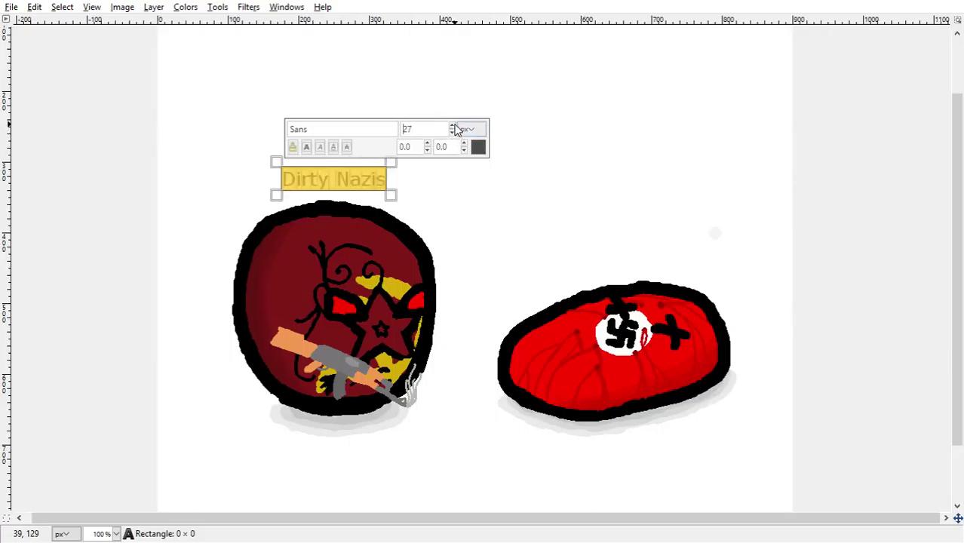
left_click(381, 178)
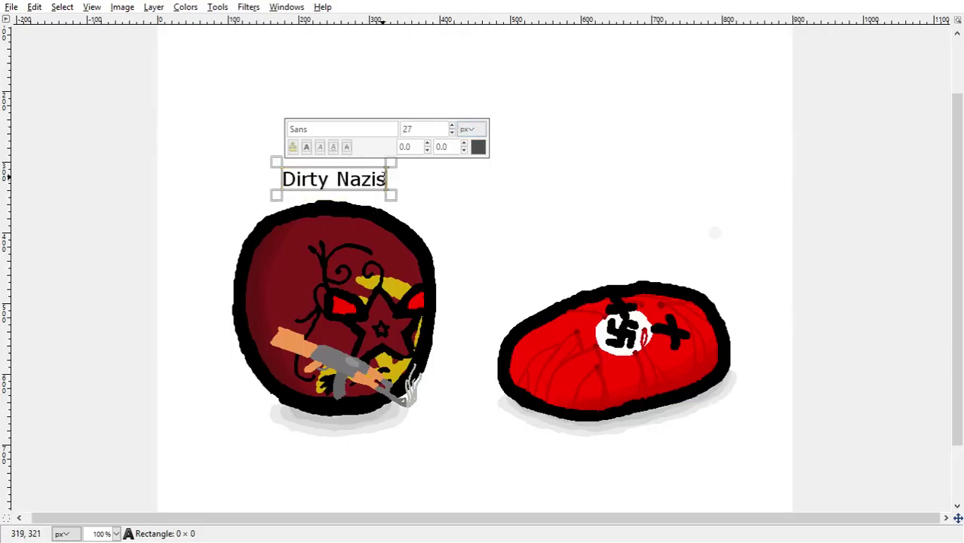
triple_click(331, 172)
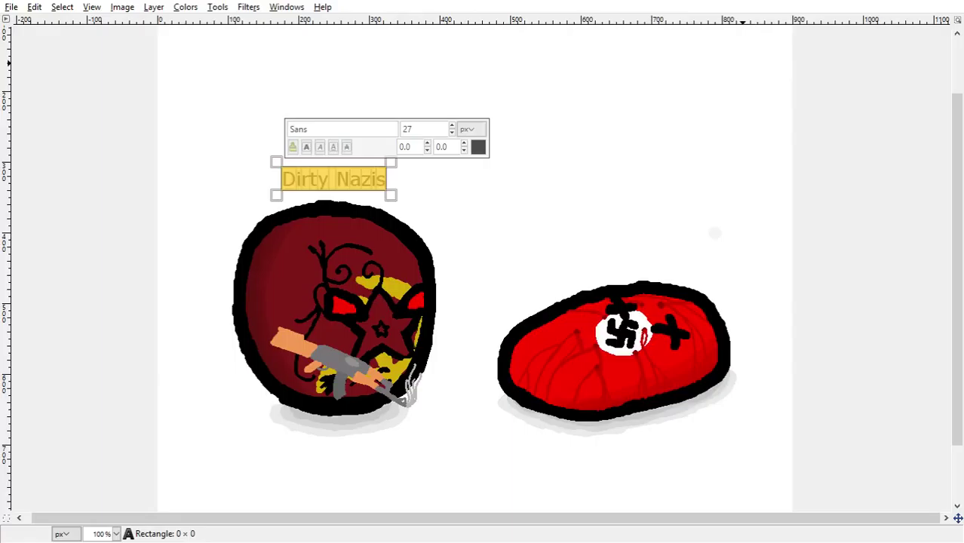
Step: Correct the caption text to 'Dirty Nazis' and set its font size to 26 px
key("Right")
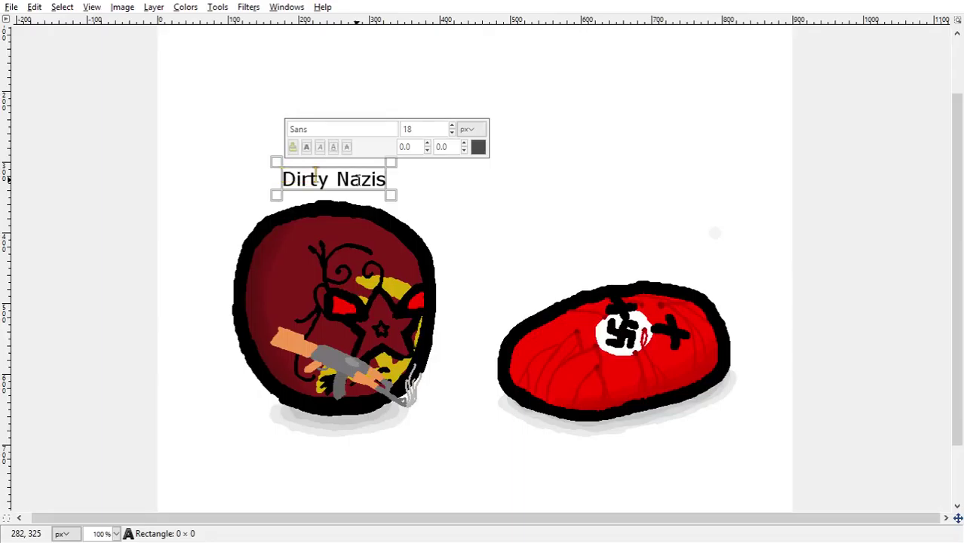
left_click_drag(315, 175, 281, 179)
type("Dirty Nazi")
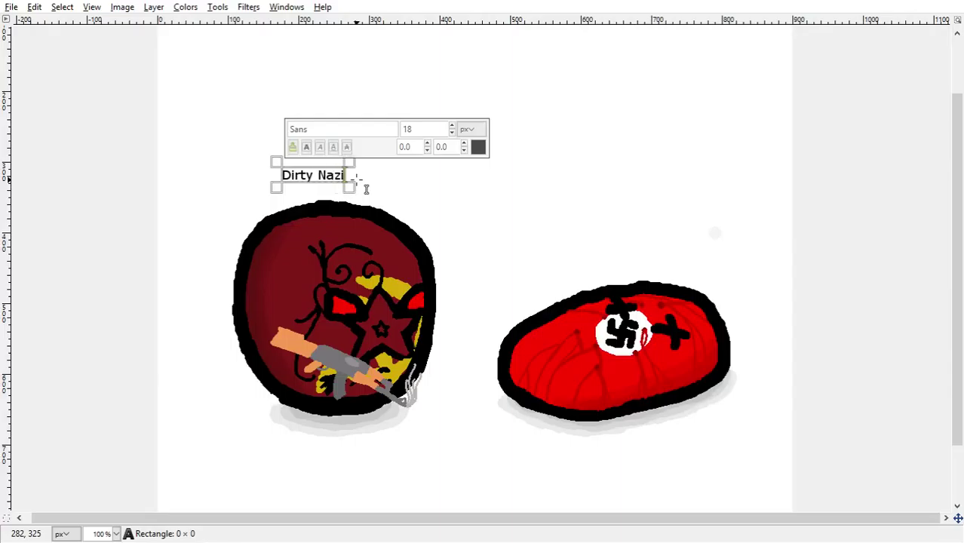
type("s")
triple_click(331, 177)
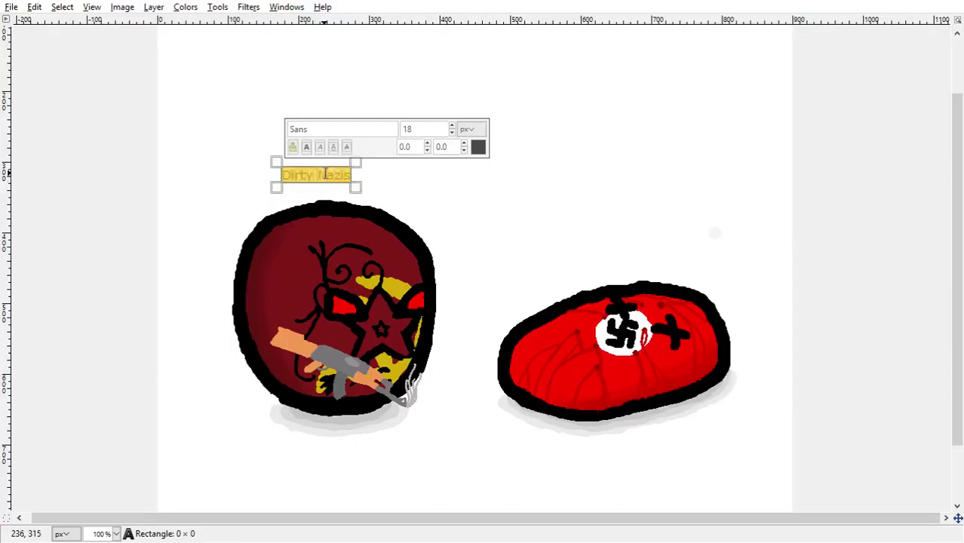
scroll(454, 129, "up", 6)
scroll(454, 128, "up", 2)
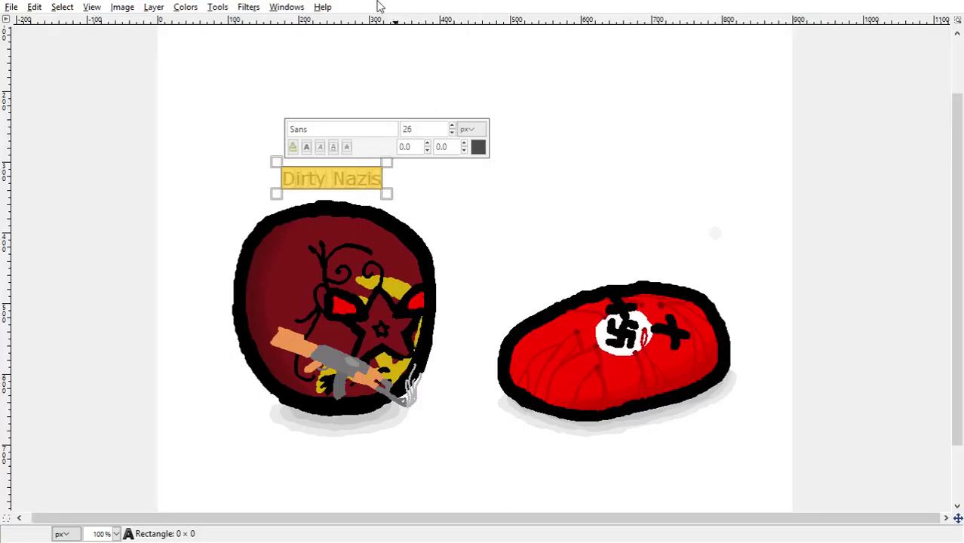
left_click(435, 56)
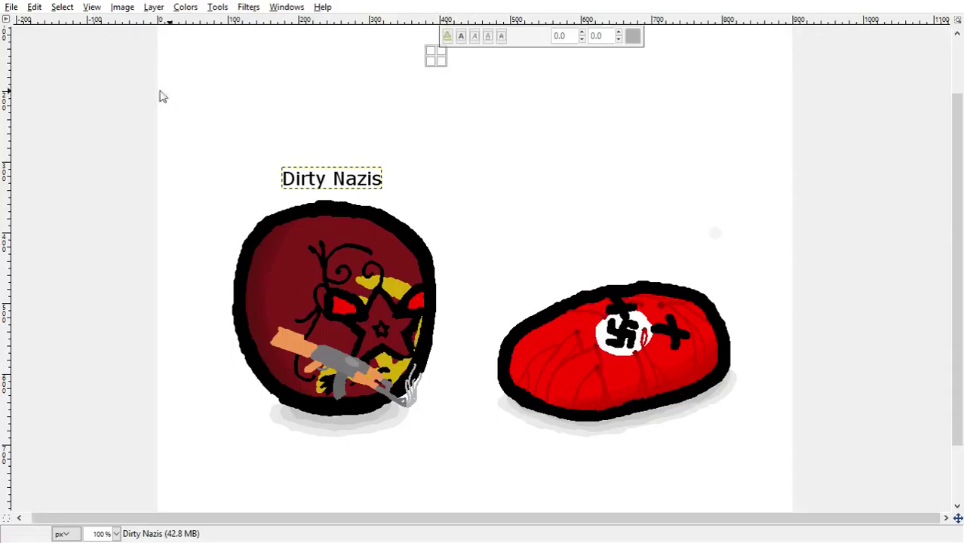
Step: Select the 'Dirty Nazis' caption text and change its colour to white
left_click(335, 177)
triple_click(335, 178)
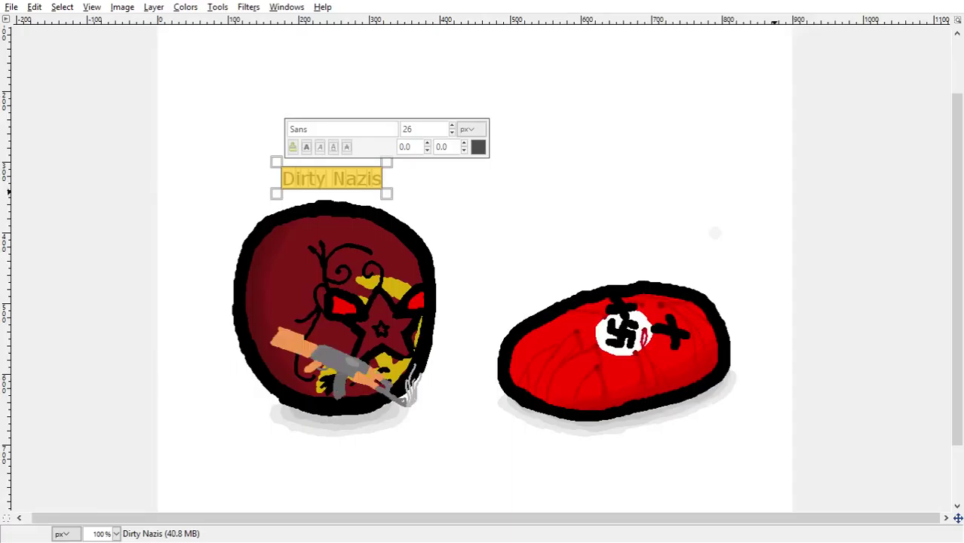
key("Escape")
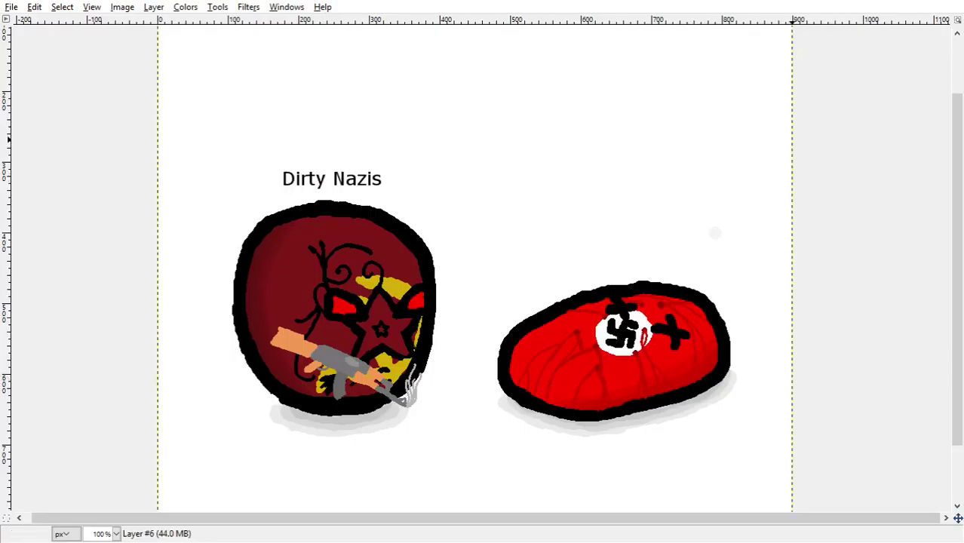
left_click(363, 180)
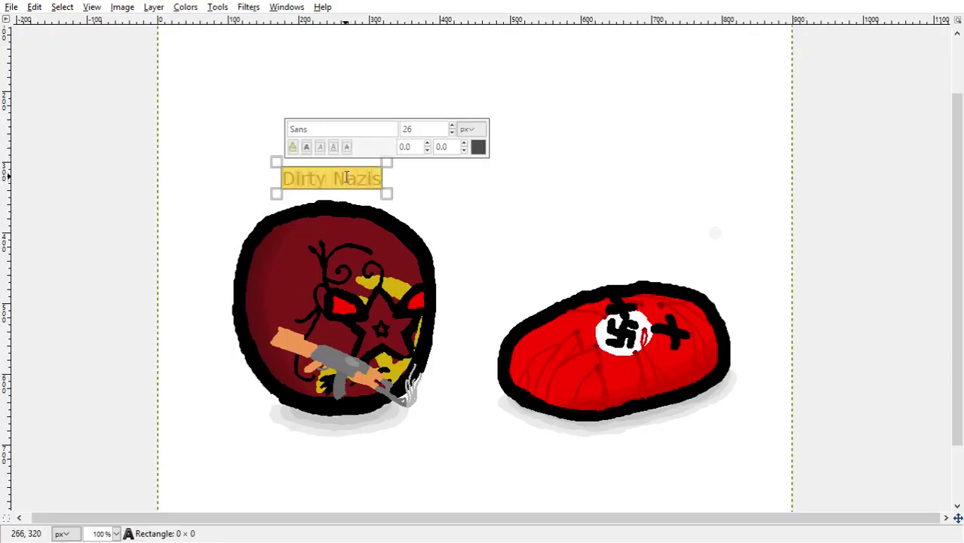
left_click(480, 148)
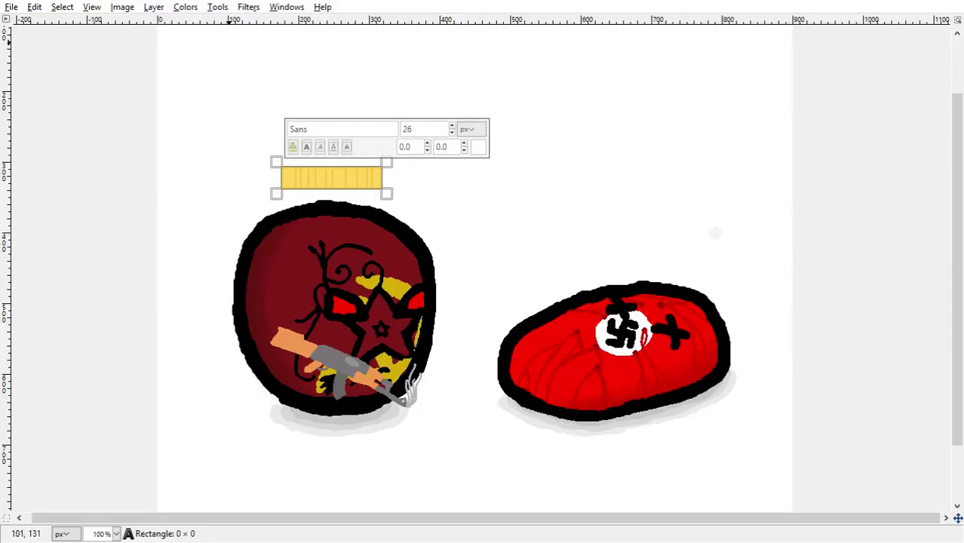
Step: Finish editing the caption and make the white background transparent
left_click(61, 7)
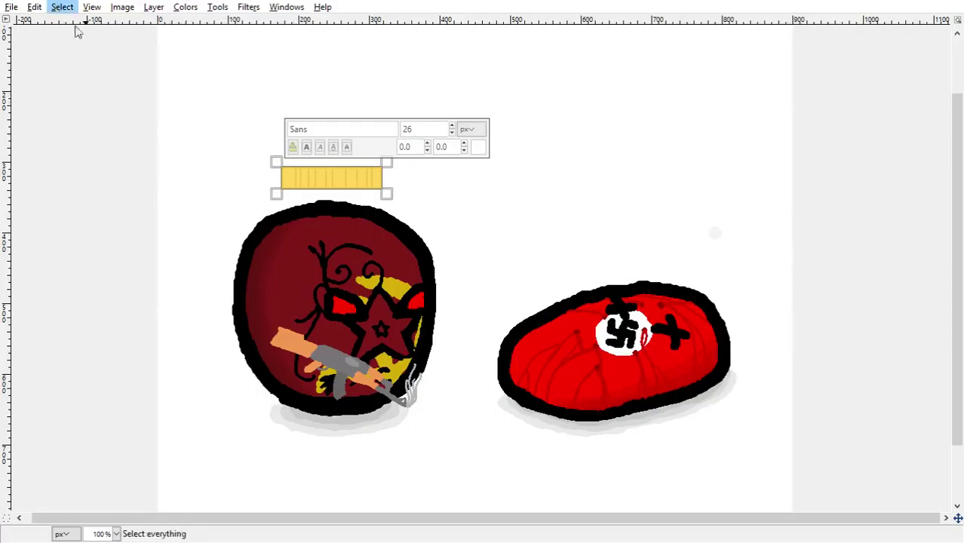
left_click(82, 198)
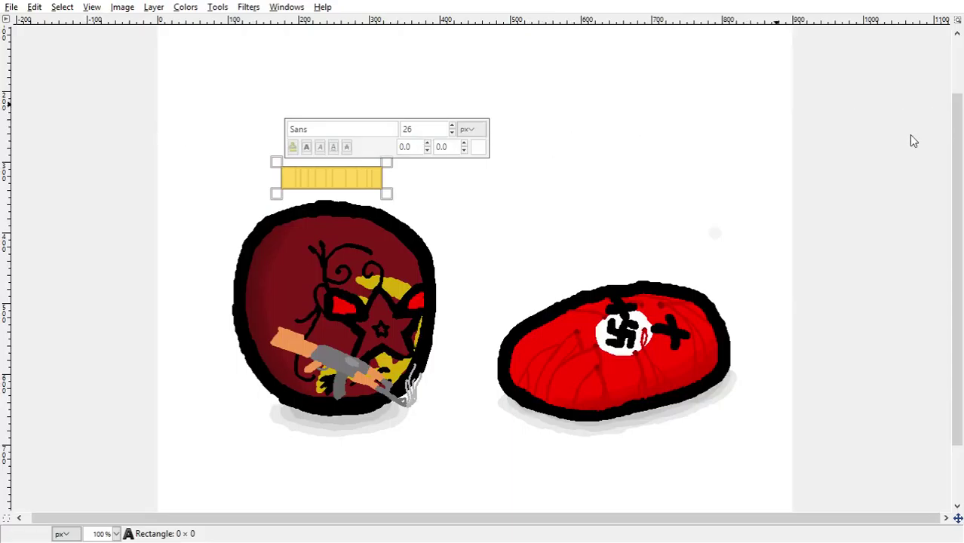
key("Escape")
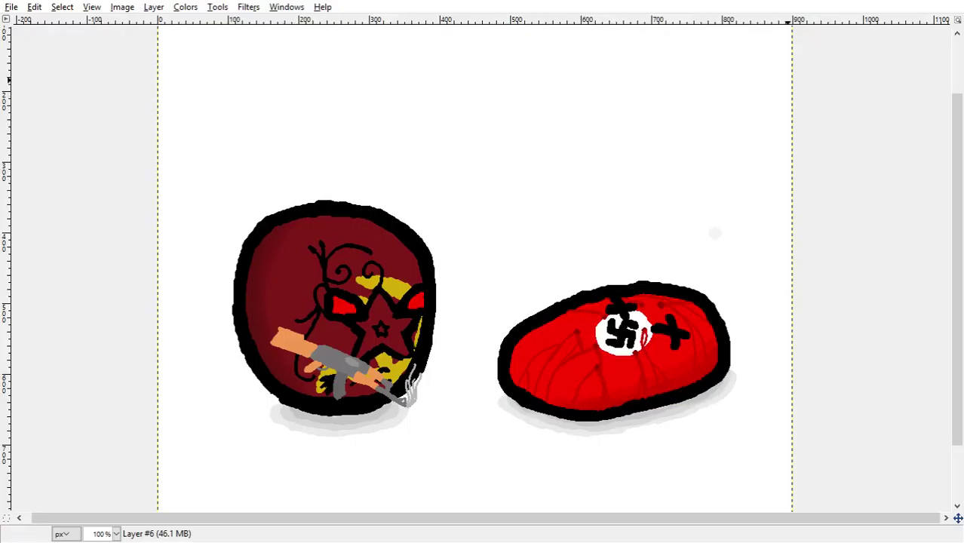
key("ctrl+z")
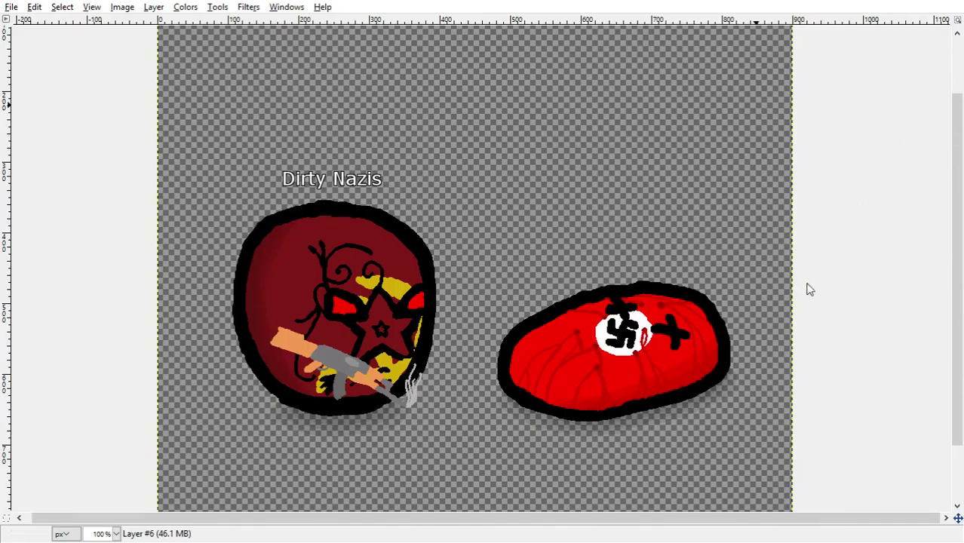
key("End")
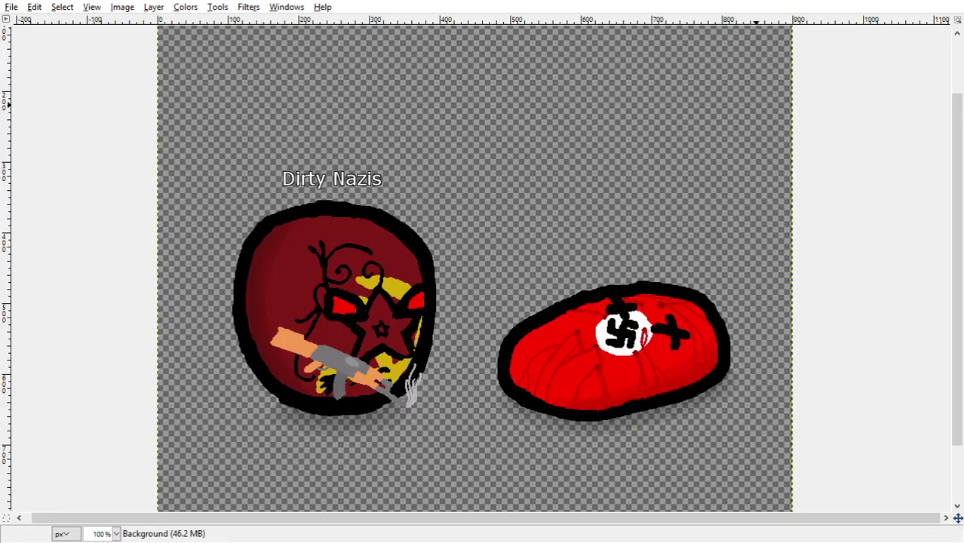
key("Home")
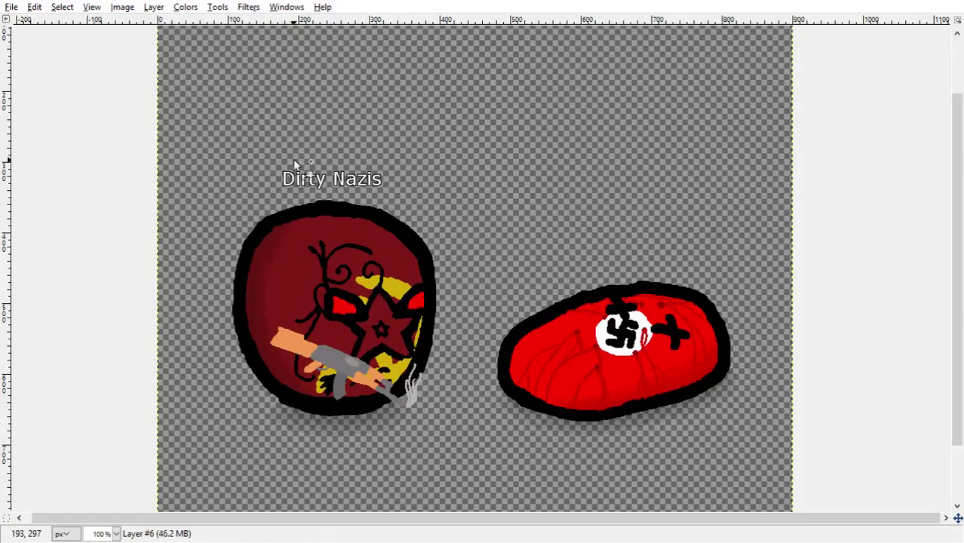
scroll(294, 162, "up", 1)
scroll(294, 161, "down", 1)
Step: Draw and adjust a rectangle selection around both balls and the caption, then discard it
scroll(295, 161, "down", 2)
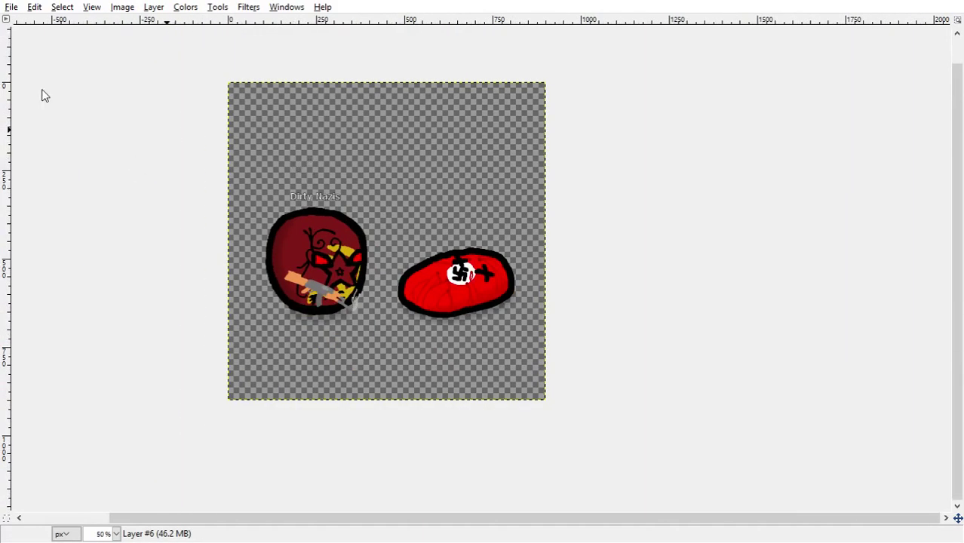
mouse_move(254, 187)
left_mouse_down()
mouse_move(531, 323)
mouse_move(520, 326)
left_mouse_up()
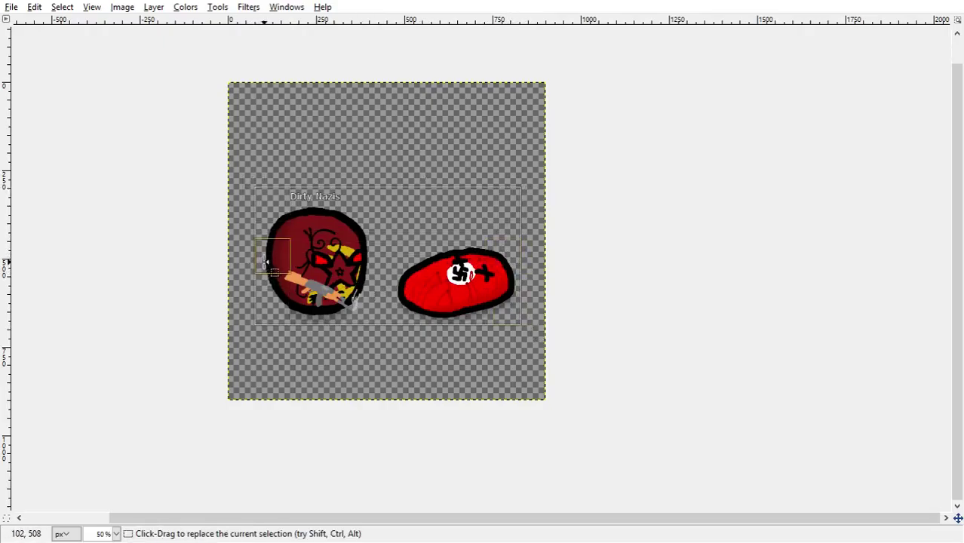
left_click_drag(265, 262, 274, 263)
left_click_drag(412, 225, 406, 226)
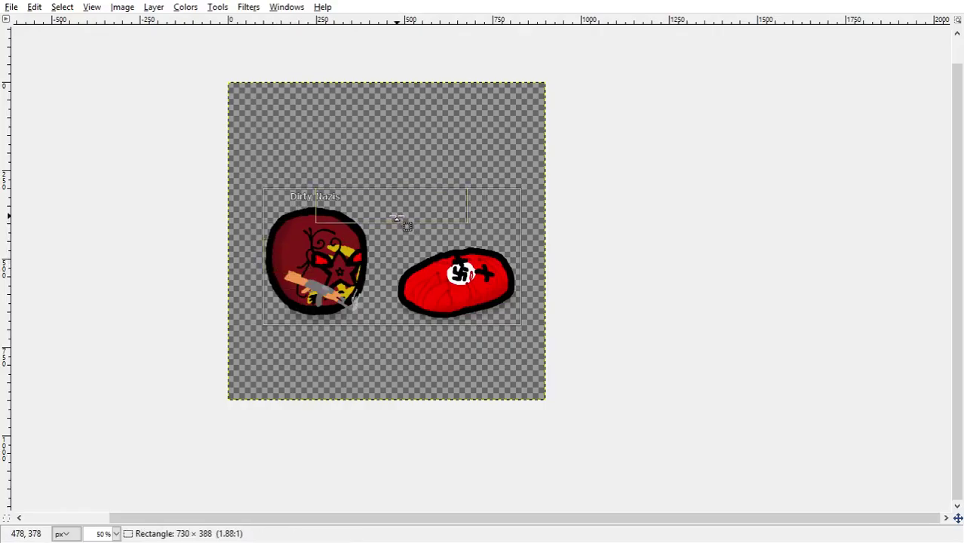
left_click(85, 141)
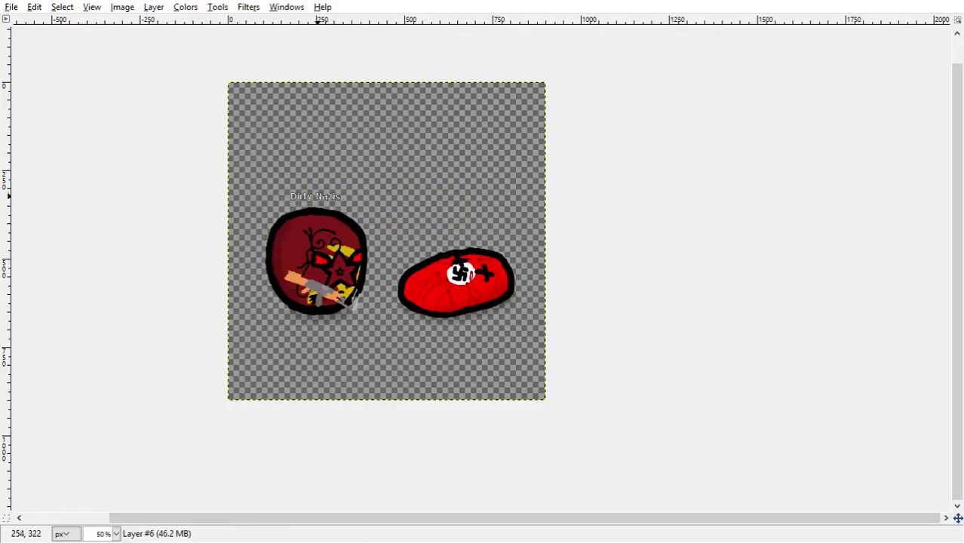
Step: Make Layer #6 active and shift the caption right and slightly down
key("Page_Up")
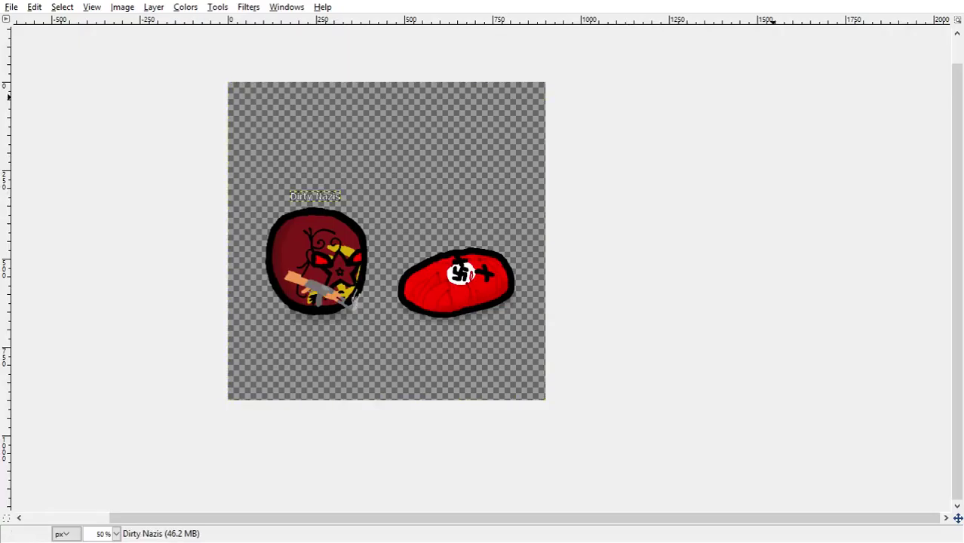
key("Page_Down")
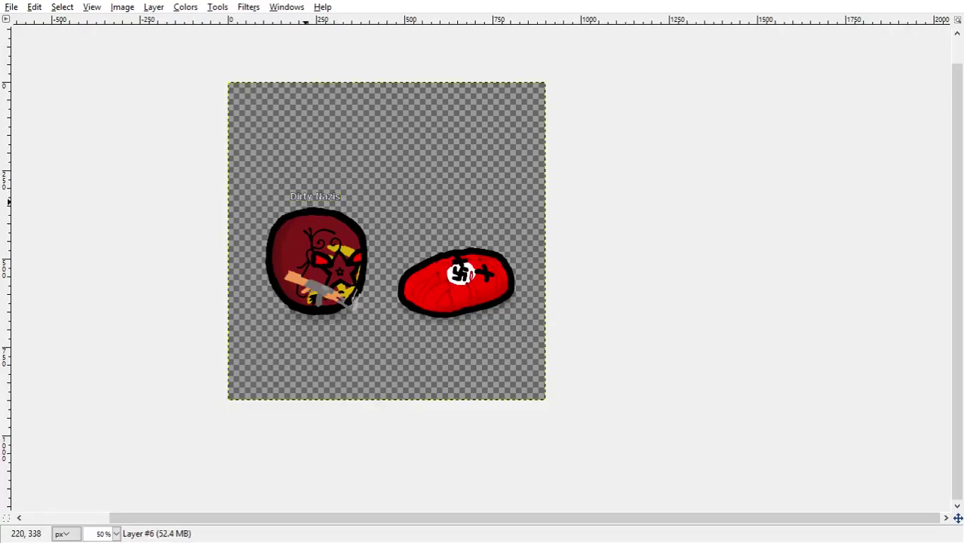
left_click_drag(311, 200, 369, 212)
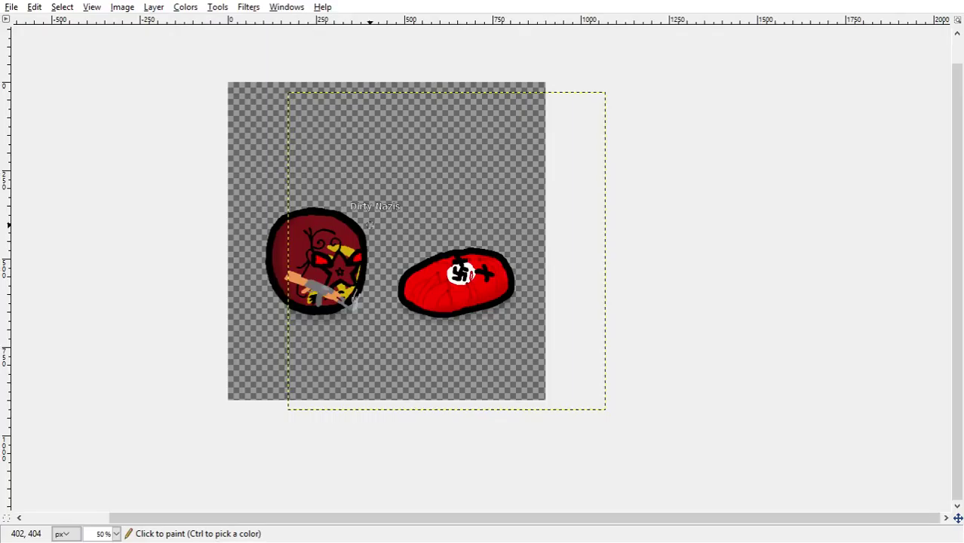
Step: Paint a short black curved speech tail under the caption toward the dark red ball
key("bracketleft")
key("bracketleft")
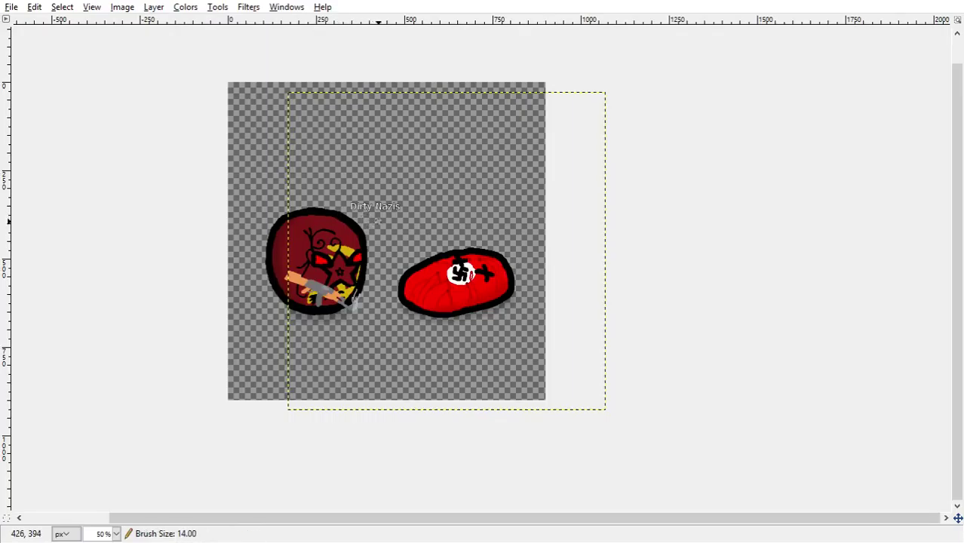
key("bracketleft")
key("bracketleft")
key("bracketleft")
key("bracketleft")
key("bracketright")
key("bracketright")
key("bracketright")
left_click_drag(376, 213, 368, 228)
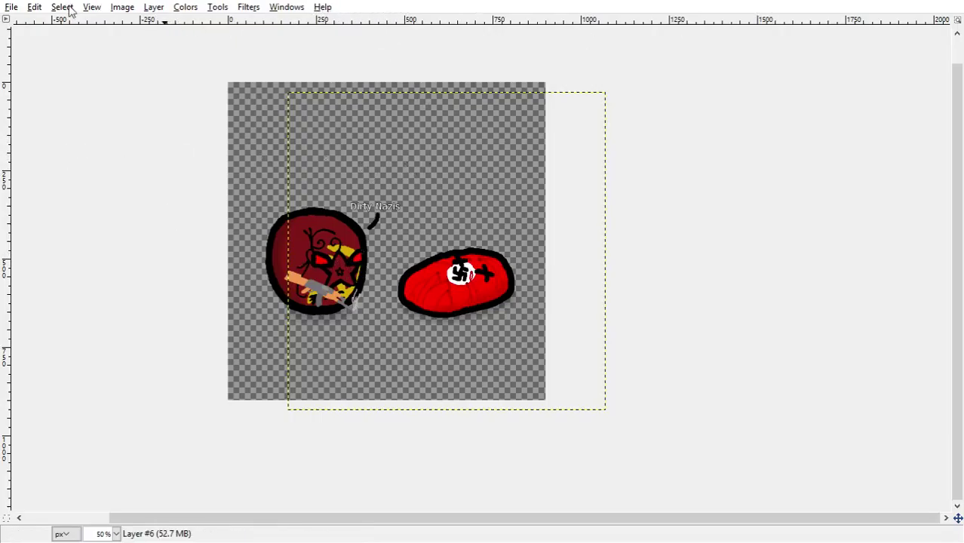
Step: Browse the File menu, then make the canvas-sized Layer #1 active
left_click(12, 7)
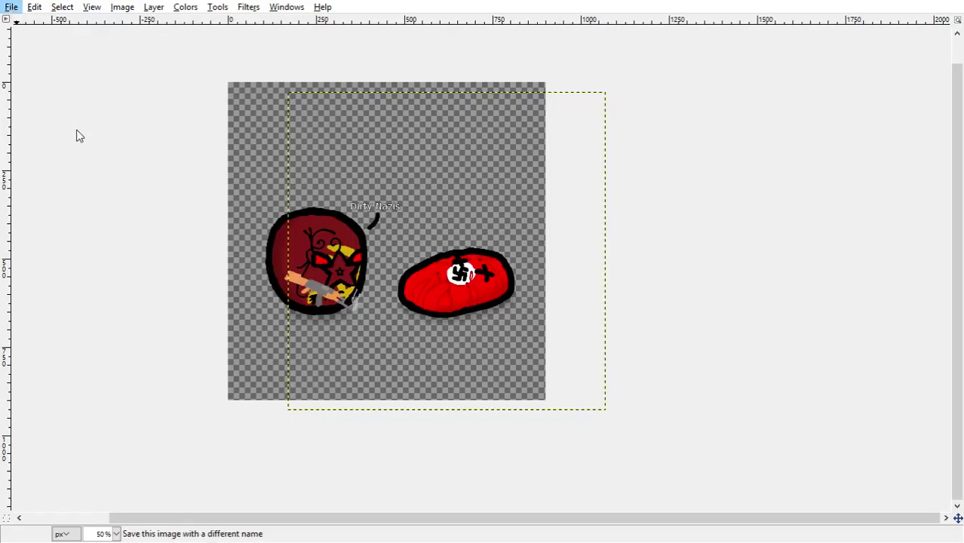
left_click(43, 191)
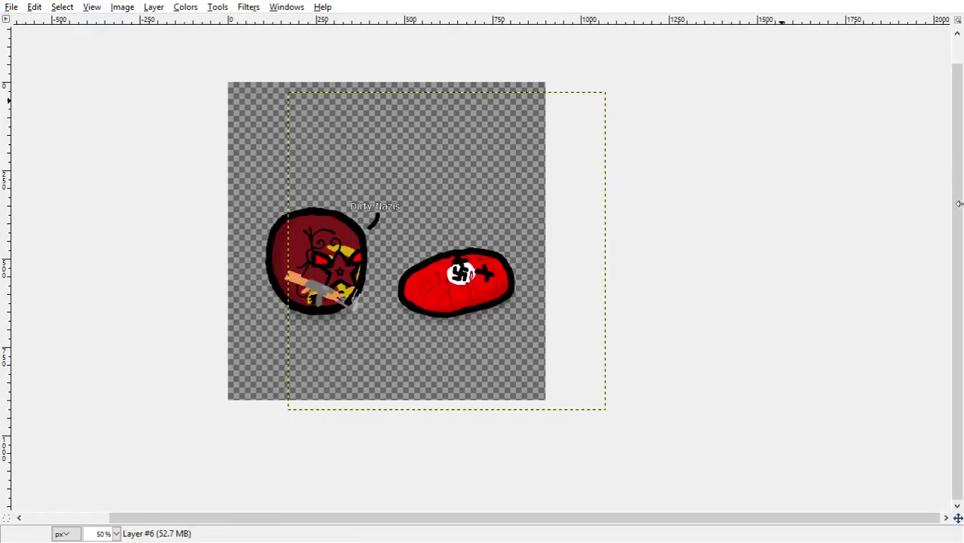
key("ctrl+z")
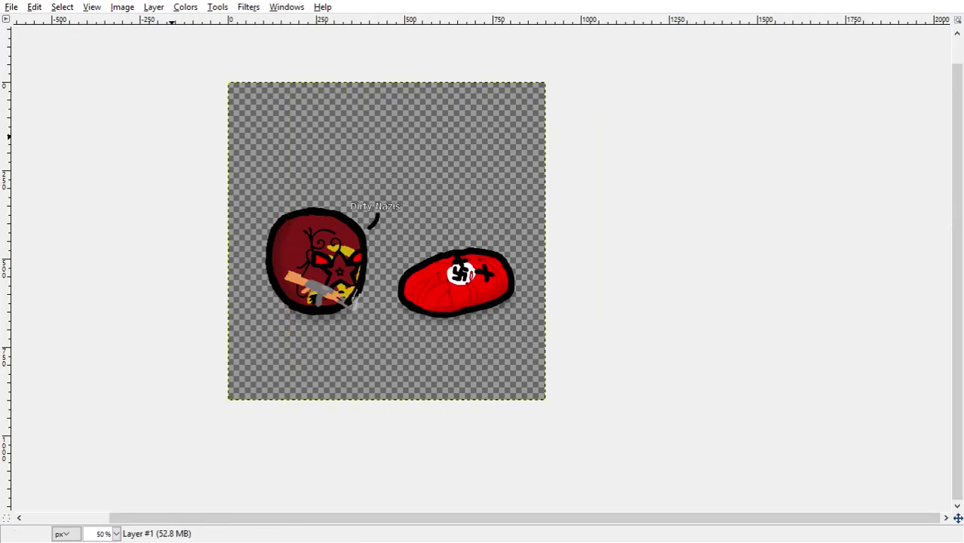
Step: Fit a rectangle selection tightly around both balls and the caption, then crop the image to it
left_click_drag(246, 179, 534, 323)
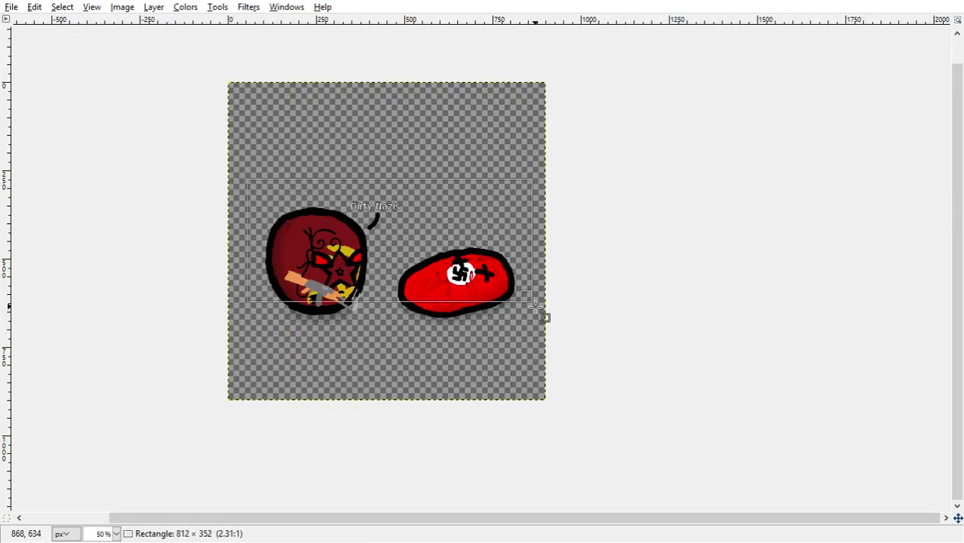
left_click_drag(400, 207, 392, 224)
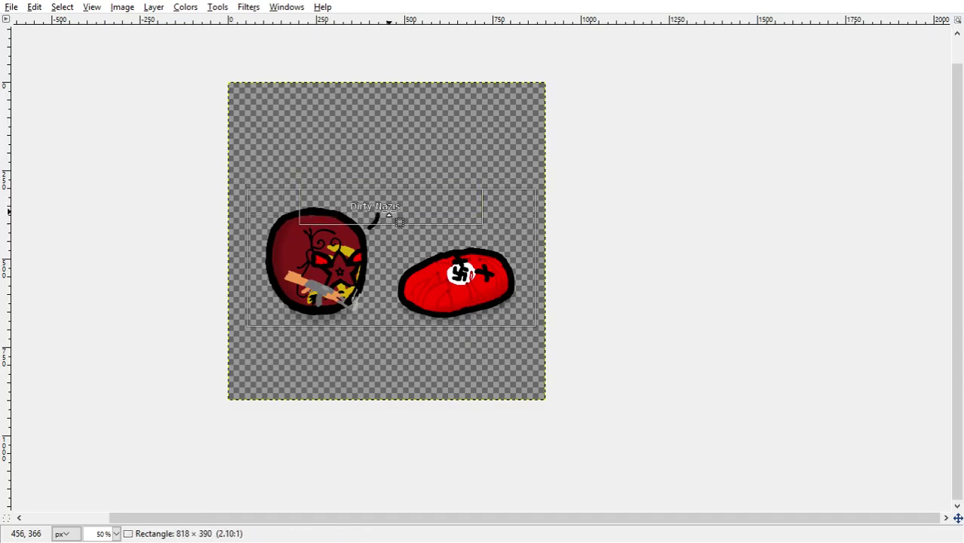
left_click_drag(536, 273, 514, 270)
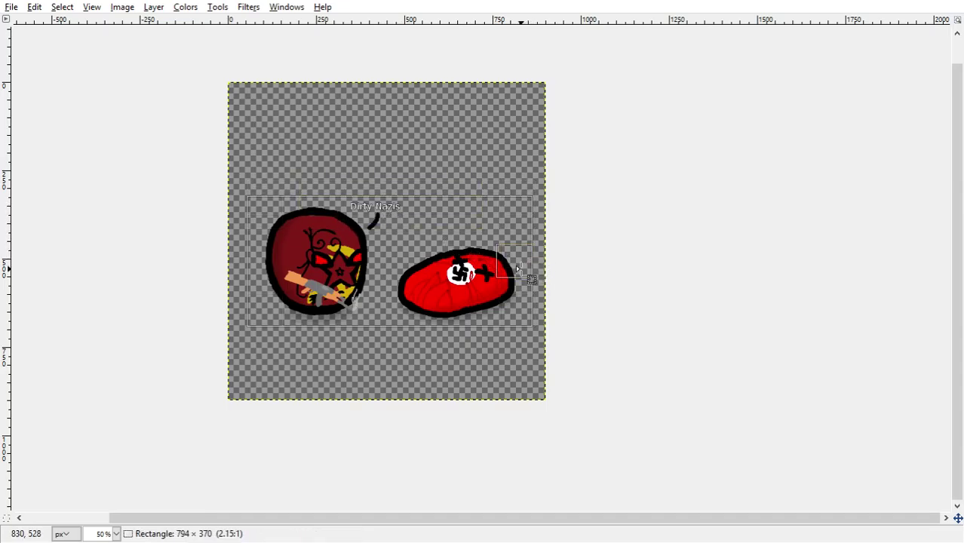
left_click_drag(253, 264, 264, 264)
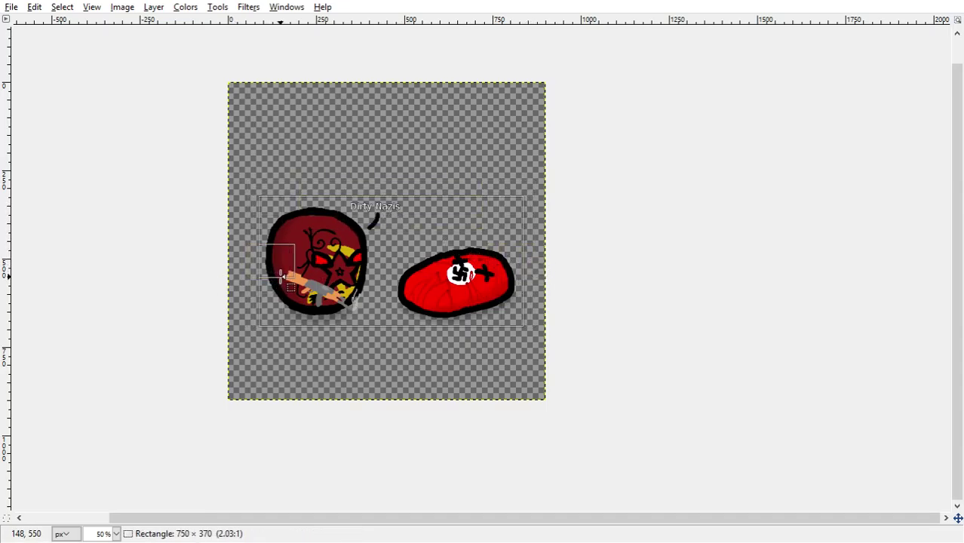
left_click_drag(354, 302, 354, 306)
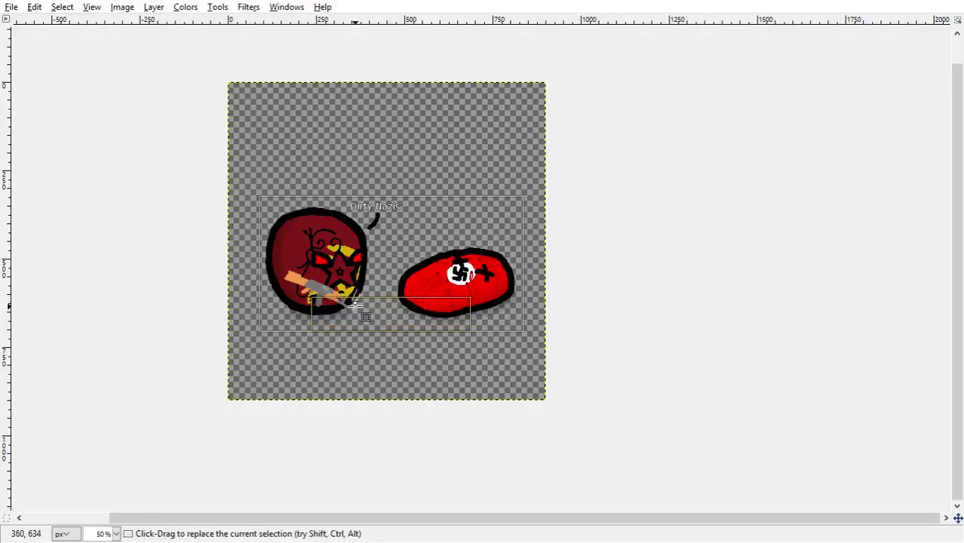
left_click(121, 8)
left_click(165, 162)
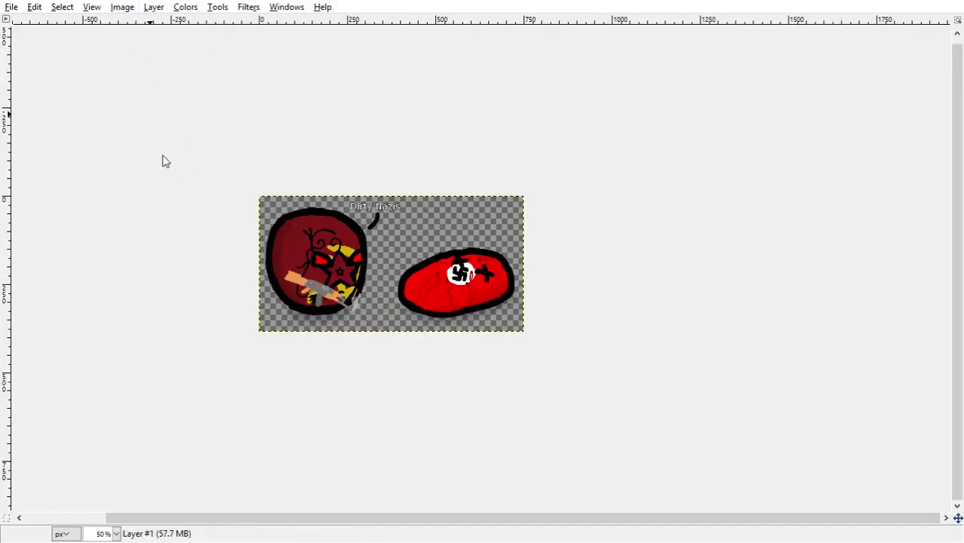
Step: Save the cropped image as Dirty Nazis.xcf in the Documents folder
left_click(12, 8)
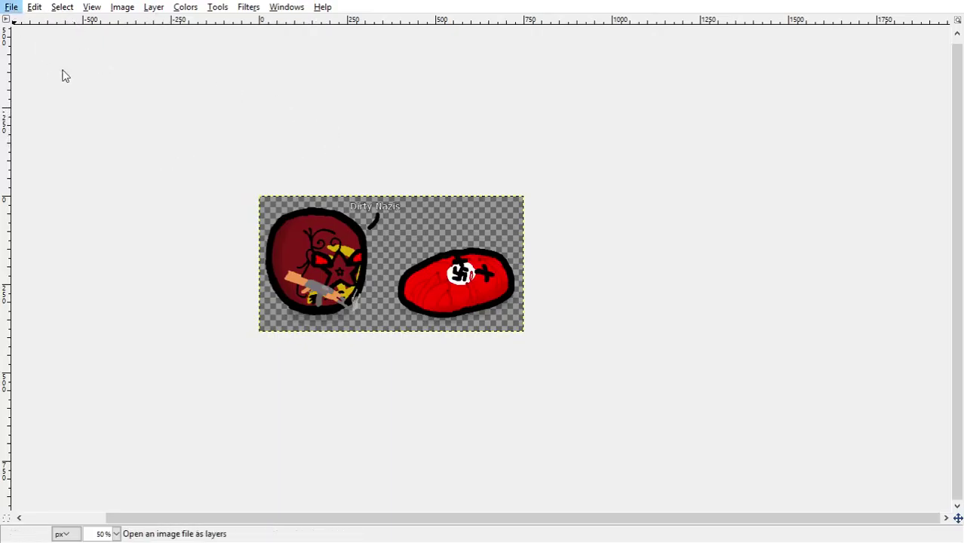
left_click(51, 127)
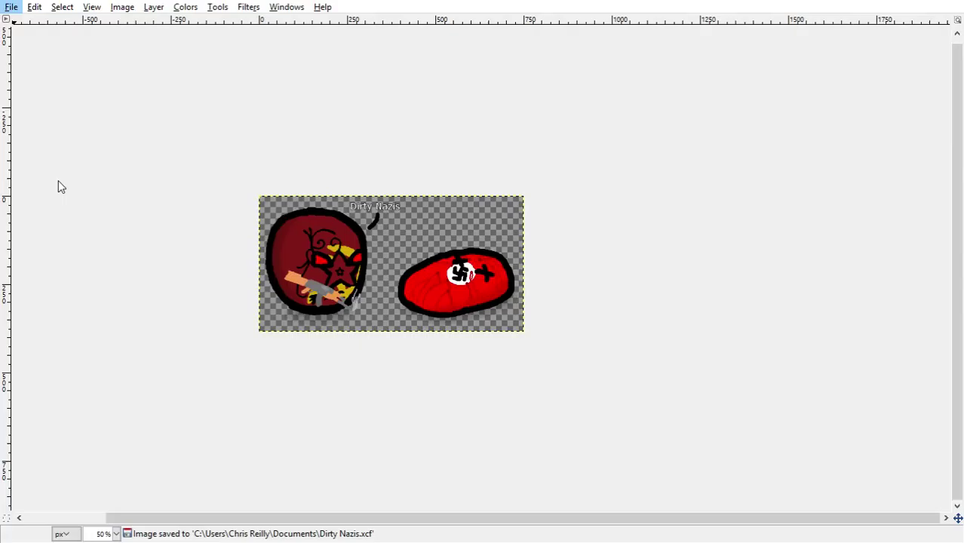
key("ctrl+e")
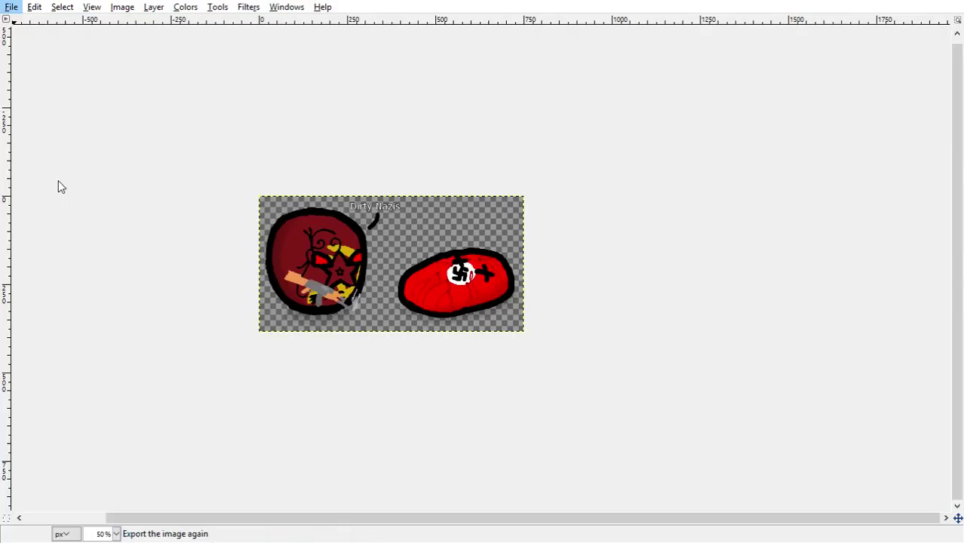